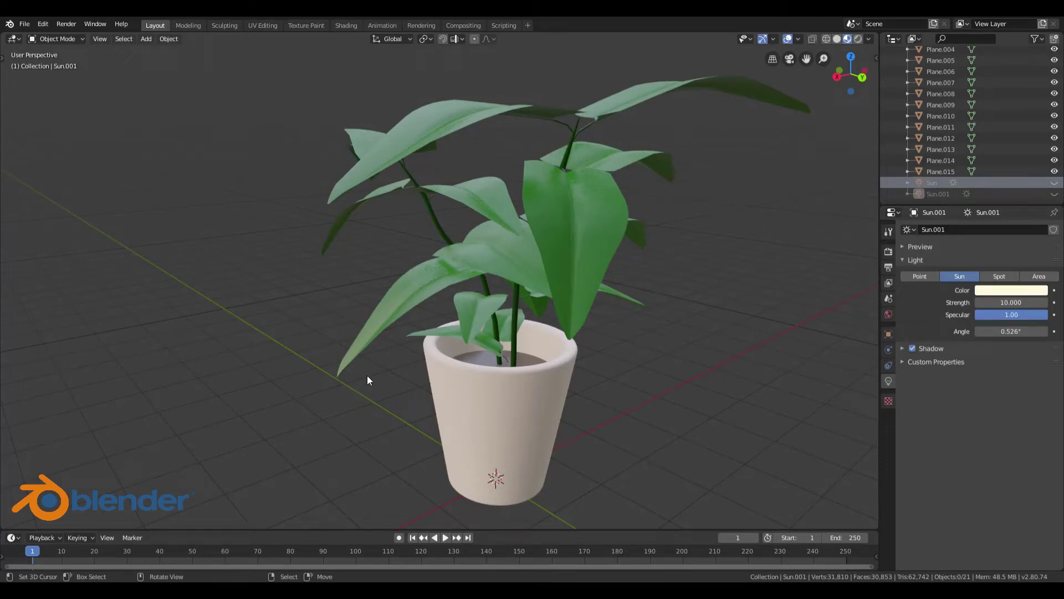
- Zoom in on the plant, select the left leaf Plane.005 and enter Edit Mode
{"action": "mouse_move", "coordinate": [433, 331]}
{"action": "middle_mouse_down"}
{"action": "mouse_move", "coordinate": [414, 359]}
{"action": "mouse_move", "coordinate": [451, 388]}
{"action": "mouse_move", "coordinate": [427, 391]}
{"action": "middle_mouse_up"}
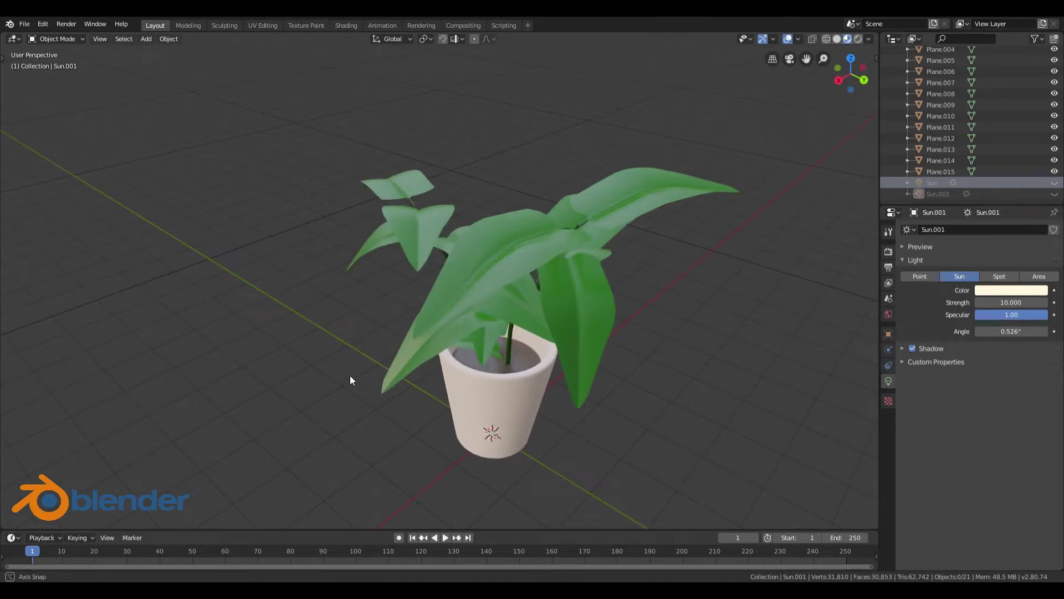
{"action": "middle_click_drag", "start_coordinate": [350, 376], "coordinate": [547, 250]}
{"action": "mouse_move", "coordinate": [767, 71]}
{"action": "middle_mouse_down"}
{"action": "mouse_move", "coordinate": [413, 302]}
{"action": "mouse_move", "coordinate": [352, 300]}
{"action": "mouse_move", "coordinate": [511, 305]}
{"action": "mouse_move", "coordinate": [640, 341]}
{"action": "mouse_move", "coordinate": [528, 281]}
{"action": "mouse_move", "coordinate": [354, 328]}
{"action": "middle_mouse_up"}
{"action": "scroll", "coordinate": [351, 301], "scroll_direction": "up", "scroll_amount": 3}
{"action": "scroll", "coordinate": [315, 234], "scroll_direction": "up", "scroll_amount": 2}
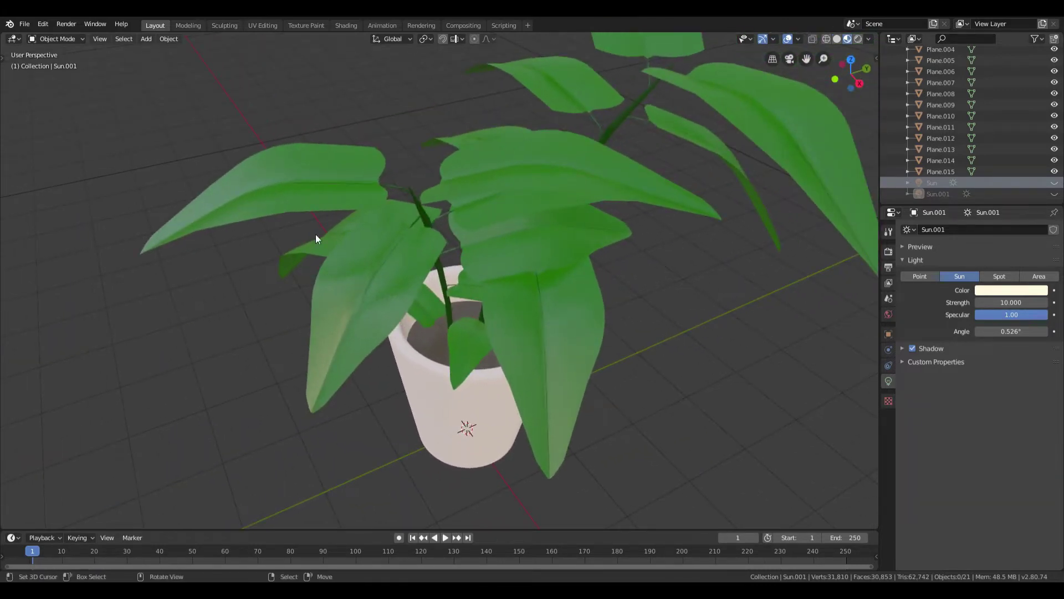
{"action": "left_click", "coordinate": [309, 186]}
{"action": "key", "text": "Tab"}
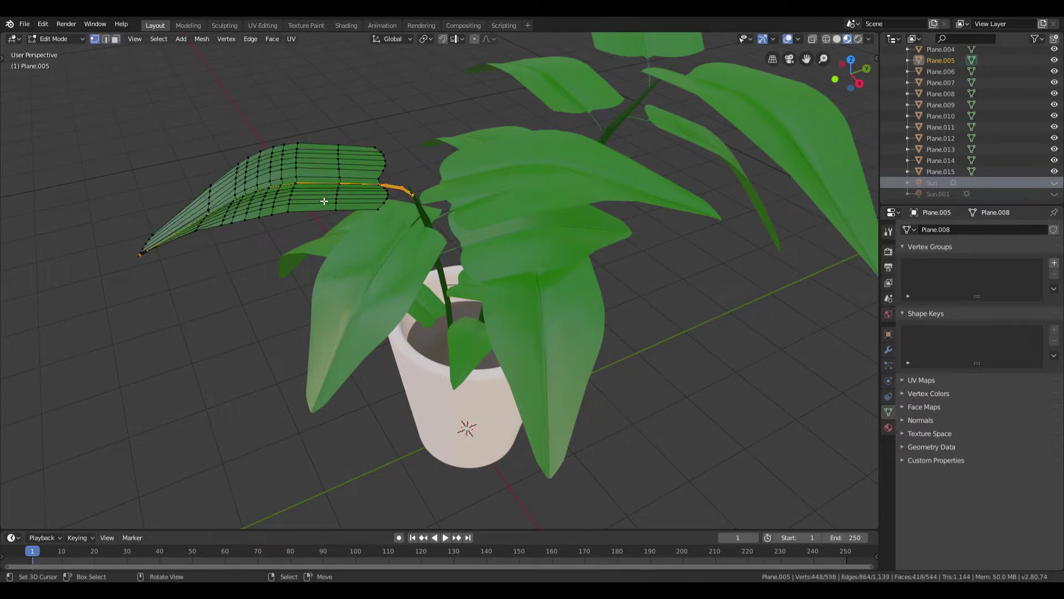
- Select the whole leaf mesh and unwrap its UVs
{"action": "left_click", "coordinate": [324, 201]}
{"action": "key", "text": "l"}
{"action": "key", "text": "u"}
{"action": "left_click", "coordinate": [322, 200]}
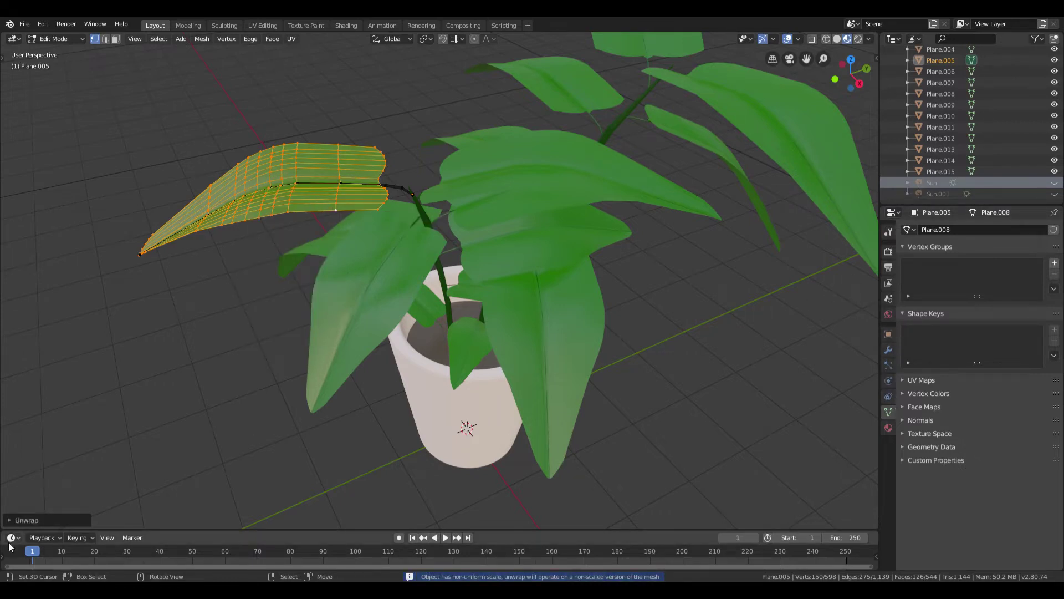
- Split the viewport, remove the timeline and make the lower area a UV Editor
{"action": "left_click_drag", "start_coordinate": [5, 496], "coordinate": [8, 333]}
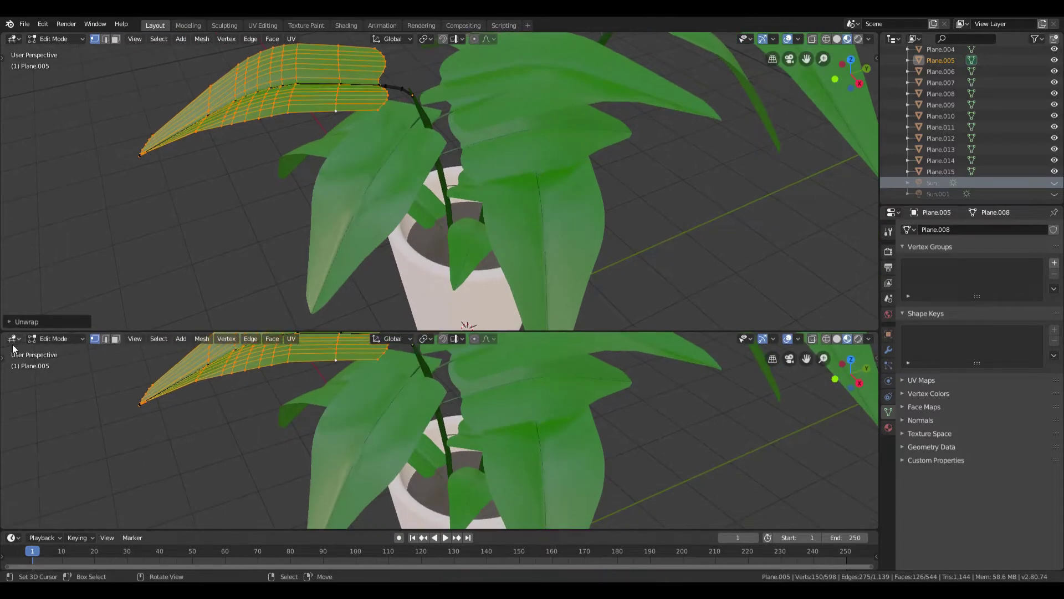
{"action": "left_click_drag", "start_coordinate": [6, 535], "coordinate": [7, 564]}
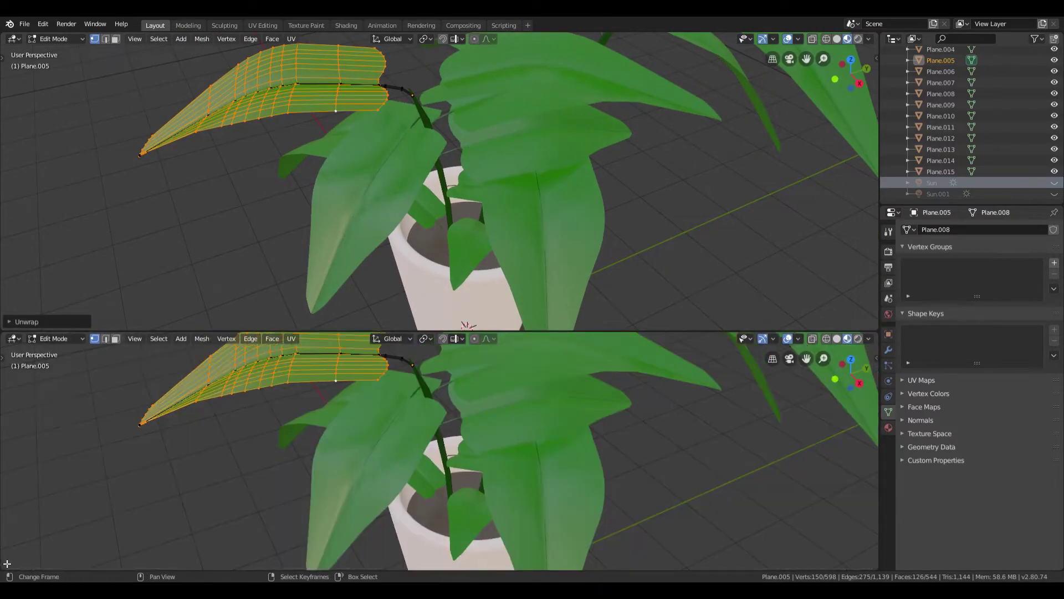
{"action": "left_click", "coordinate": [15, 339]}
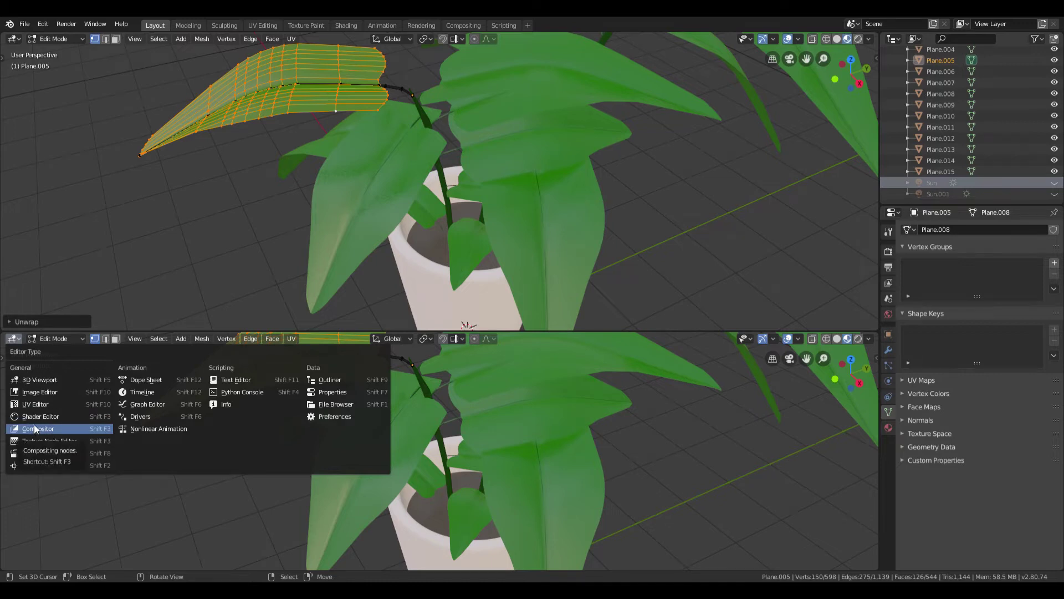
{"action": "left_click", "coordinate": [42, 403]}
{"action": "scroll", "coordinate": [473, 464], "scroll_direction": "up", "scroll_amount": 1}
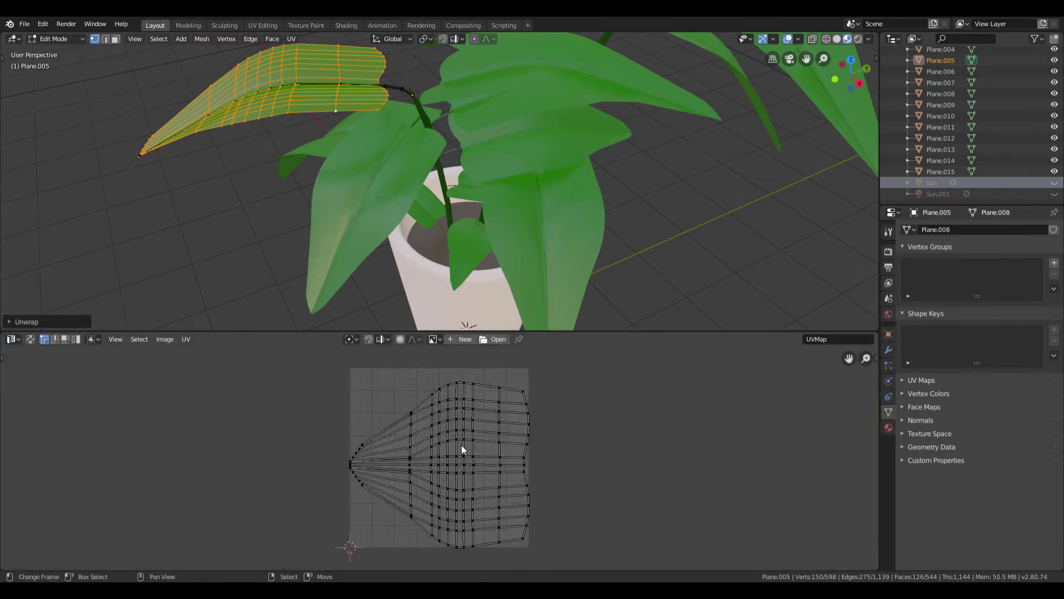
{"action": "scroll", "coordinate": [434, 454], "scroll_direction": "up", "scroll_amount": 1}
- Squash the whole leaf UV island vertically to 0.5477 along Y
{"action": "key", "text": "a"}
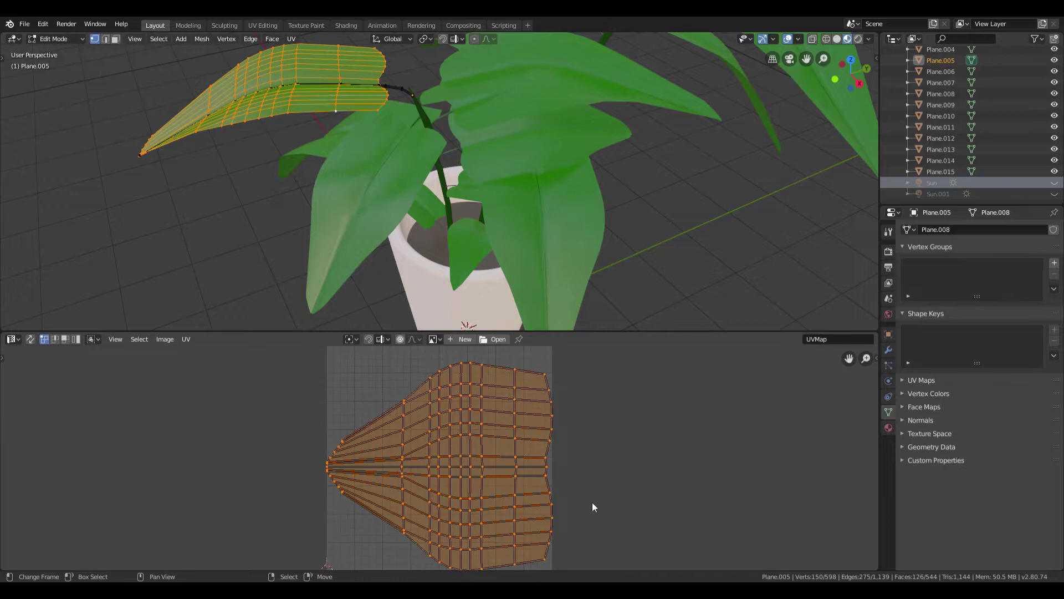
{"action": "key", "text": "s"}
{"action": "key", "text": "x"}
{"action": "key", "text": "y"}
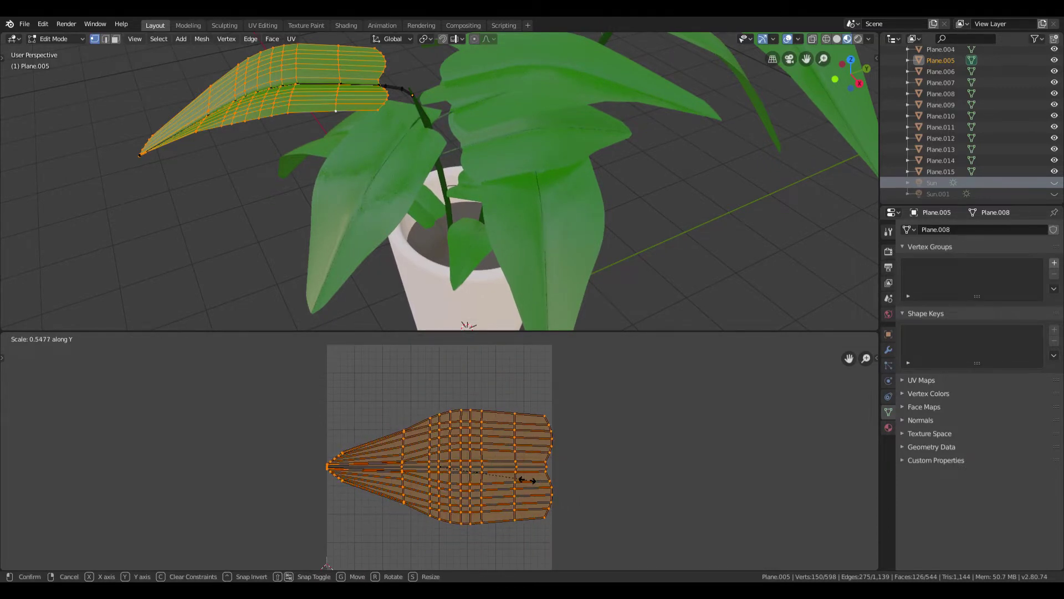
{"action": "left_click", "coordinate": [524, 480]}
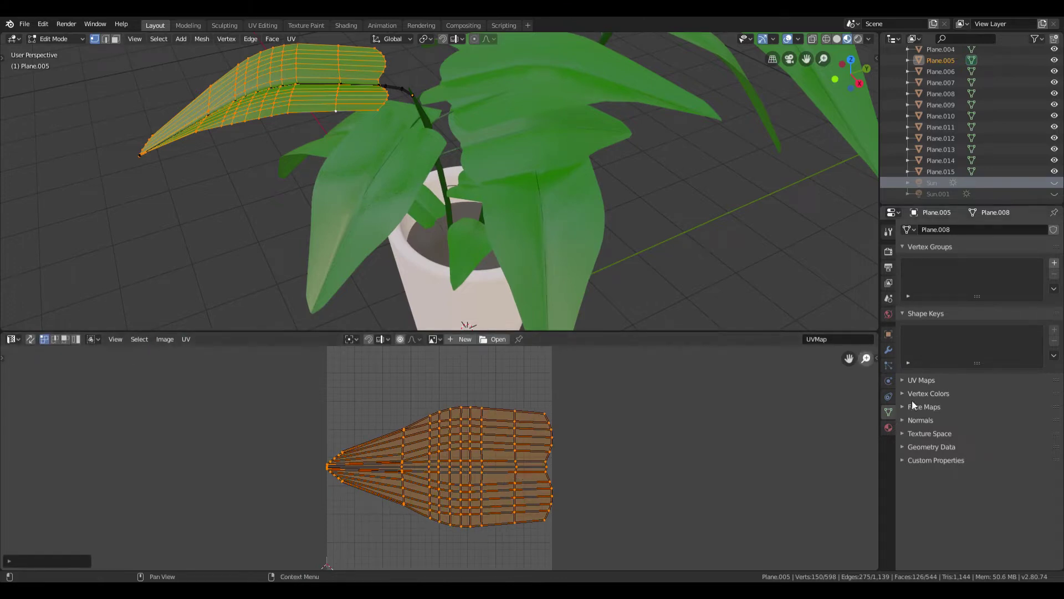
- Set the leaf material's Base Color to an Image Texture and browse for the texture file
{"action": "left_click", "coordinate": [888, 427]}
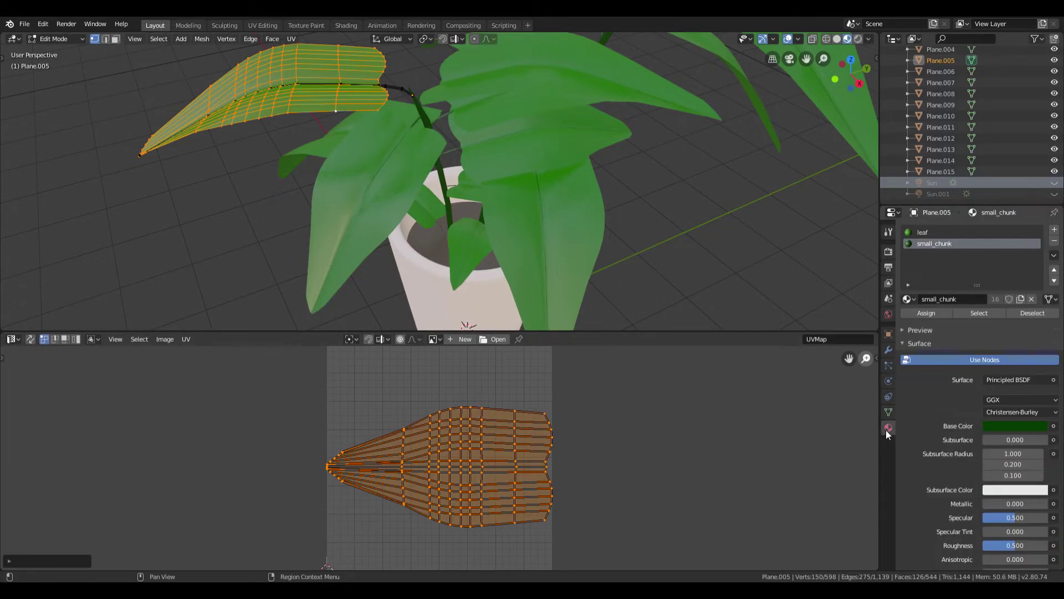
{"action": "left_click", "coordinate": [920, 235]}
{"action": "left_click", "coordinate": [1053, 426]}
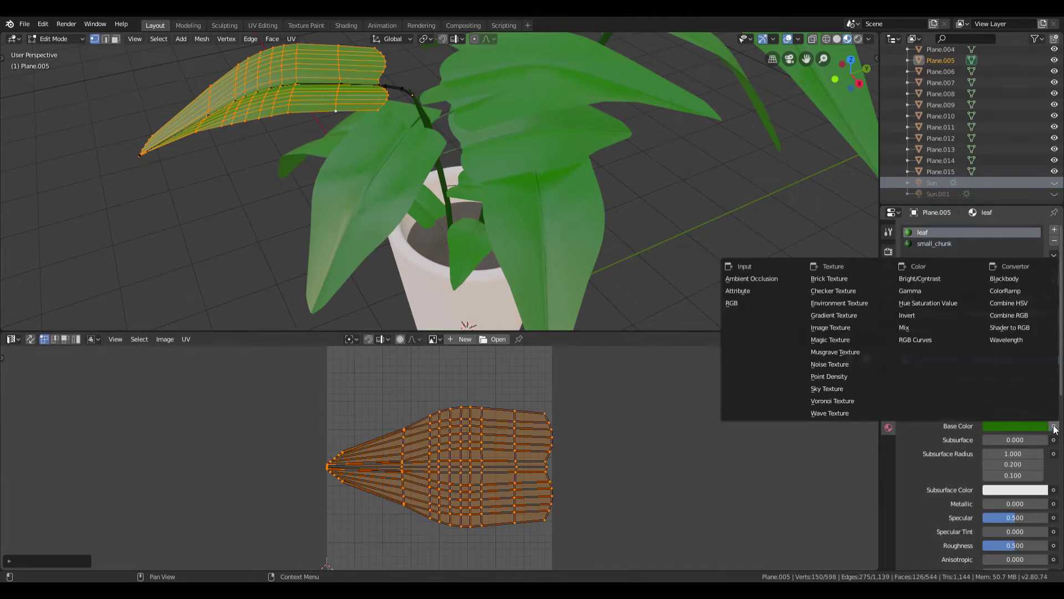
{"action": "left_click", "coordinate": [837, 330]}
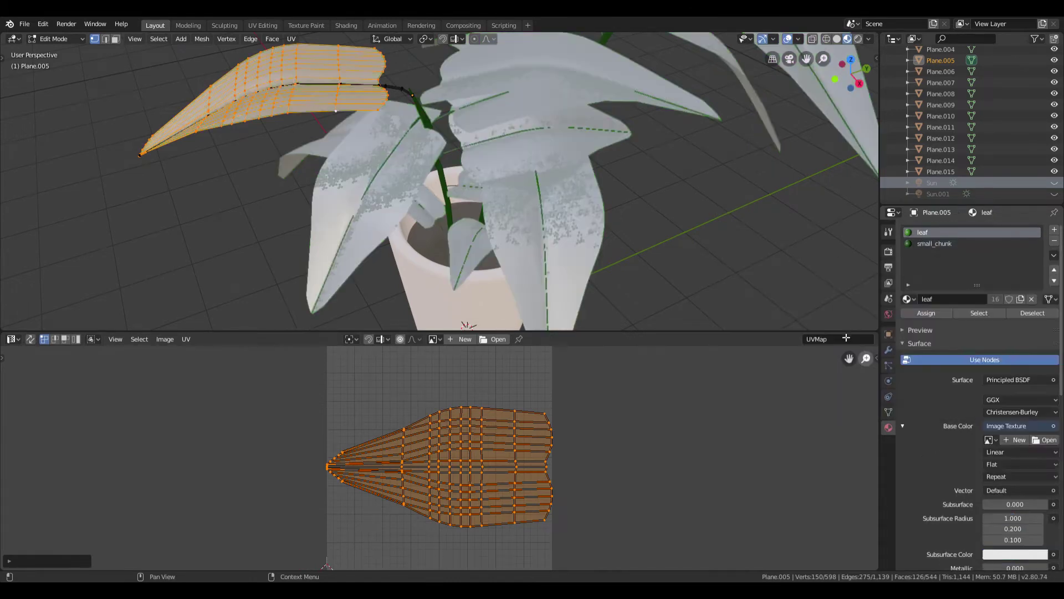
{"action": "left_click", "coordinate": [1018, 441]}
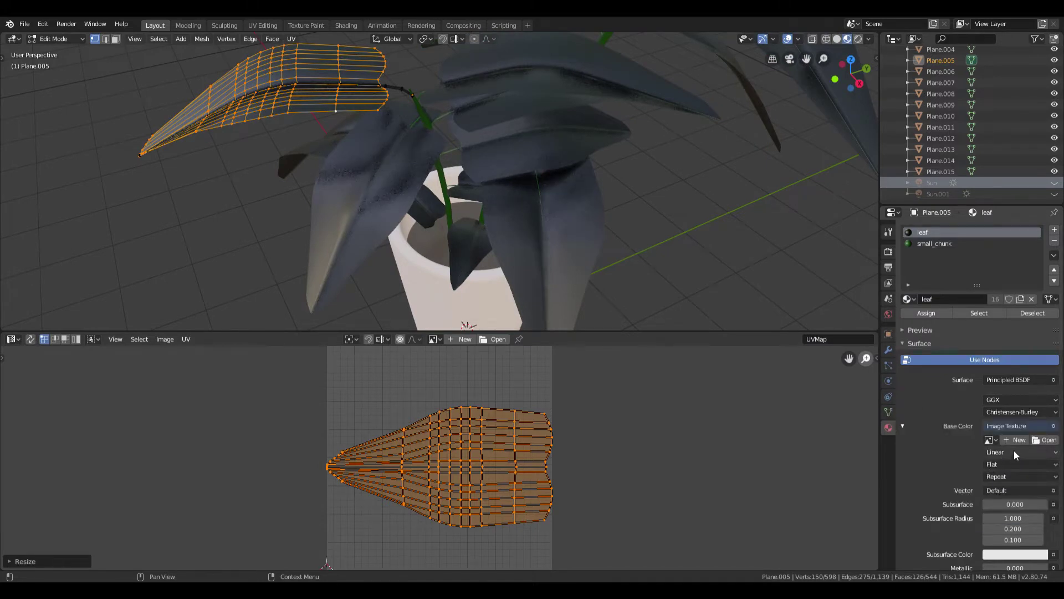
{"action": "left_click", "coordinate": [1023, 442]}
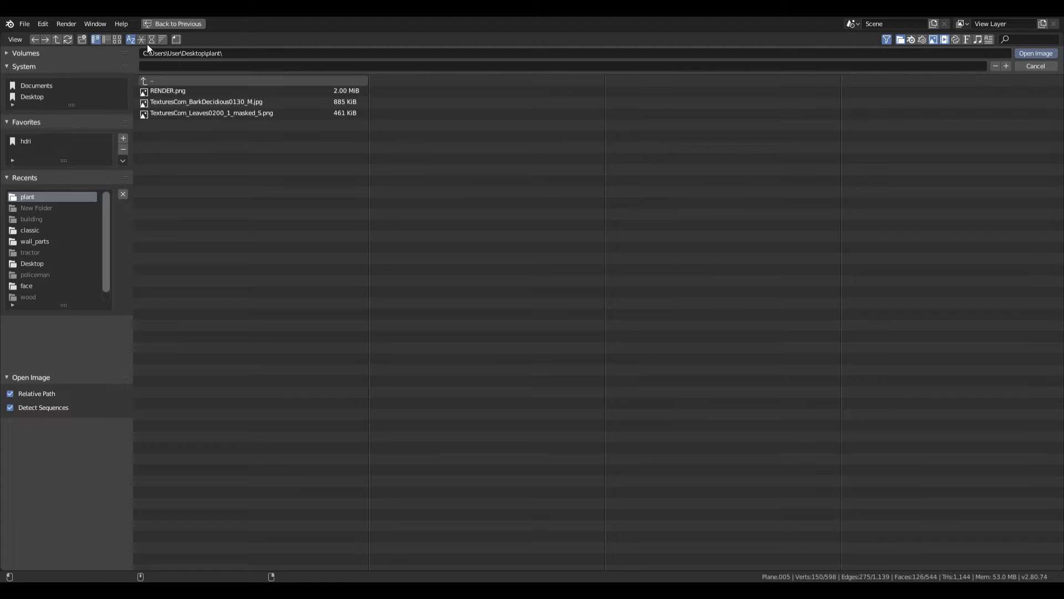
{"action": "left_click", "coordinate": [120, 39]}
- Load TexturesCom_Leaves0200_1_masked_S.png and rotate the leaf UVs 180°
{"action": "double_click", "coordinate": [420, 131]}
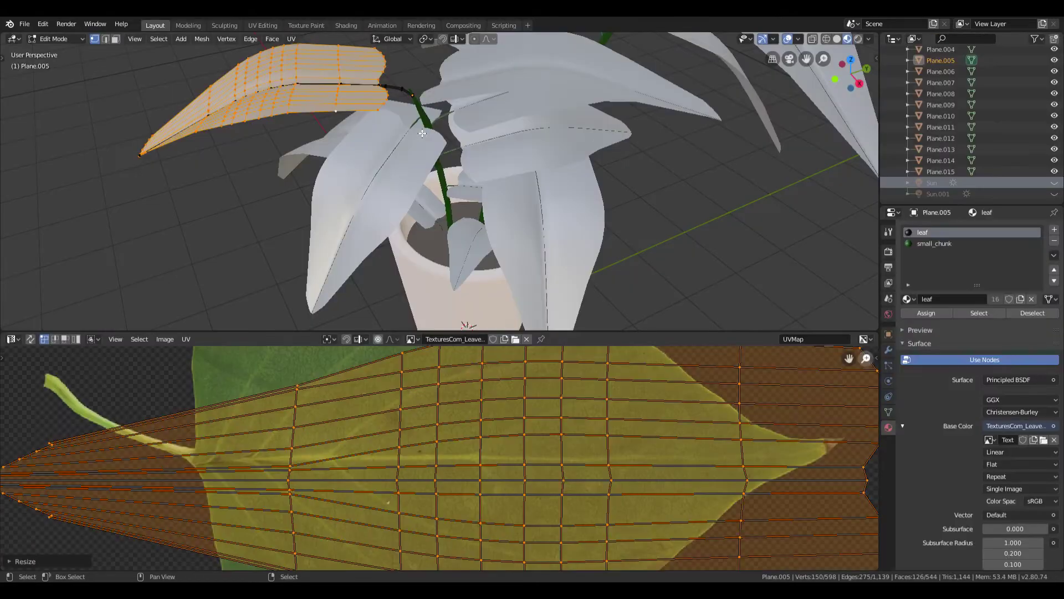
{"action": "scroll", "coordinate": [567, 471], "scroll_direction": "down", "scroll_amount": 4}
{"action": "scroll", "coordinate": [567, 471], "scroll_direction": "down", "scroll_amount": 3}
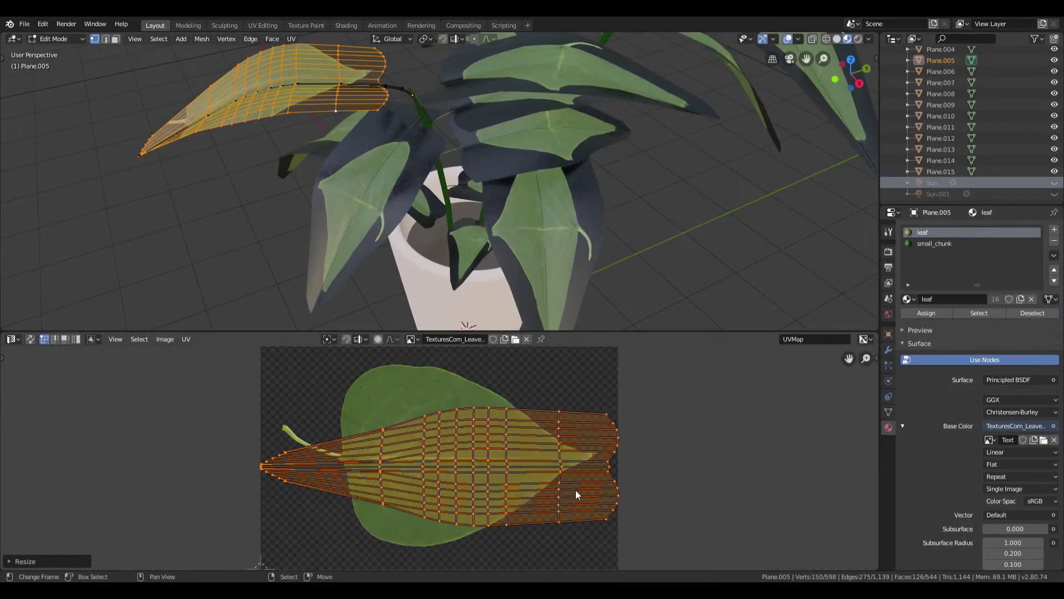
{"action": "type", "text": "r180"}
{"action": "key", "text": "Return"}
- Narrow the UVs along X and move them over the leaf image
{"action": "scroll", "coordinate": [582, 485], "scroll_direction": "up", "scroll_amount": 1}
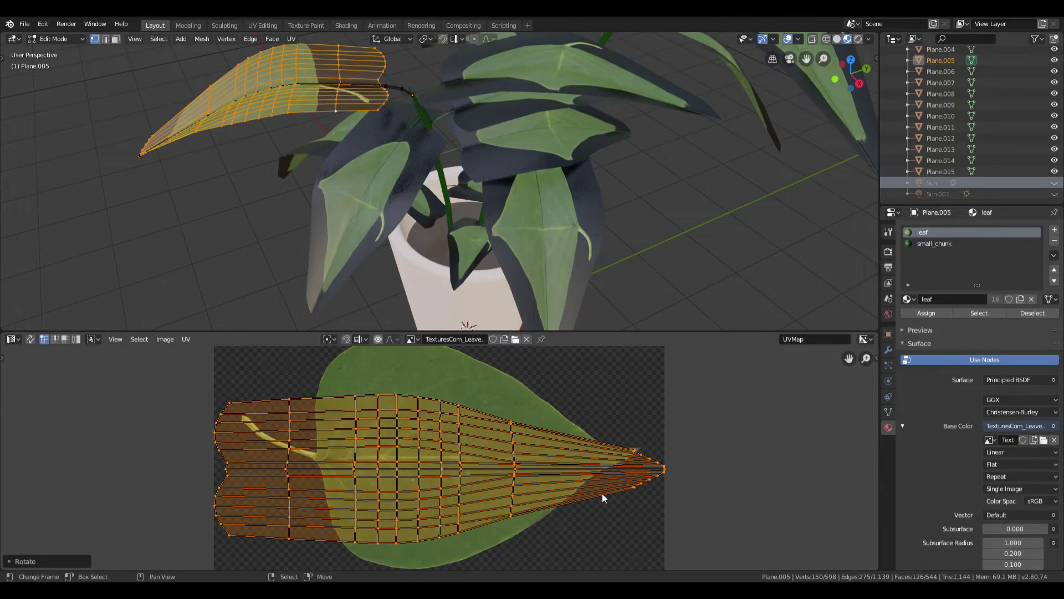
{"action": "key", "text": "s"}
{"action": "key", "text": "x"}
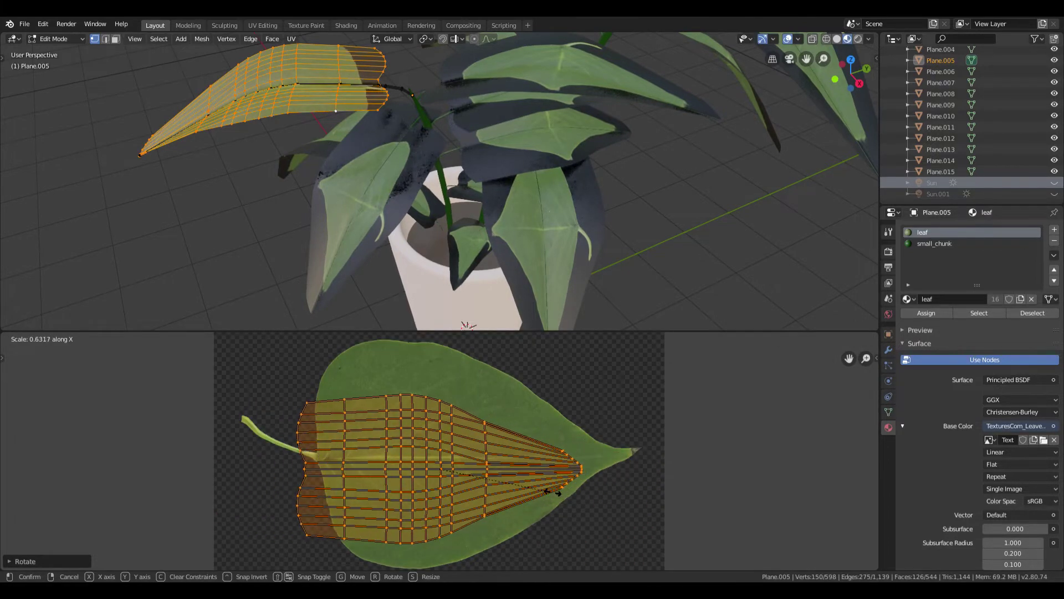
{"action": "left_click", "coordinate": [541, 489]}
{"action": "key", "text": "g"}
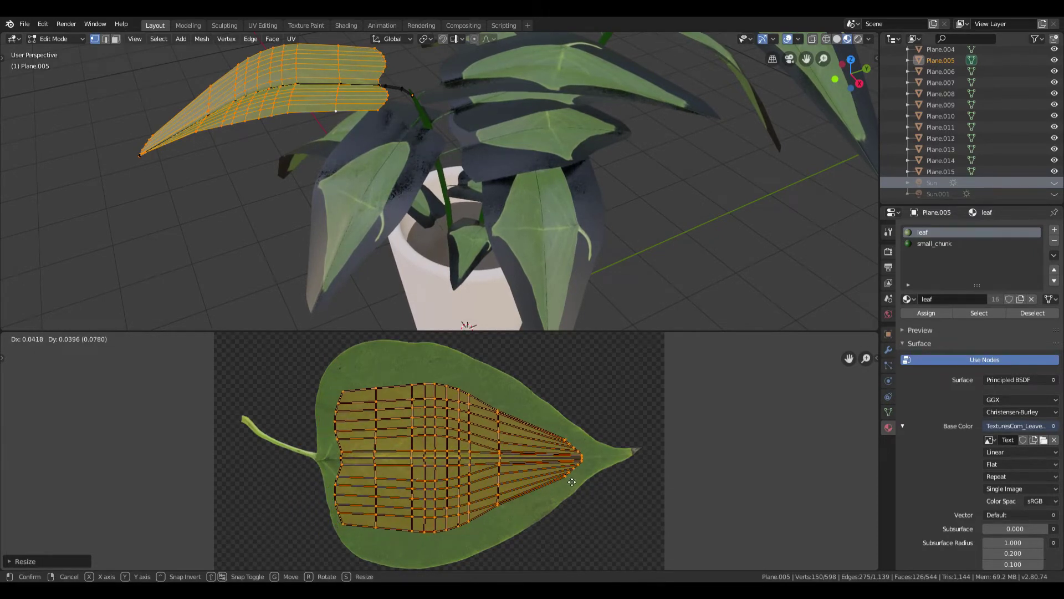
{"action": "left_click", "coordinate": [571, 485]}
{"action": "key", "text": "s"}
{"action": "key", "text": "x"}
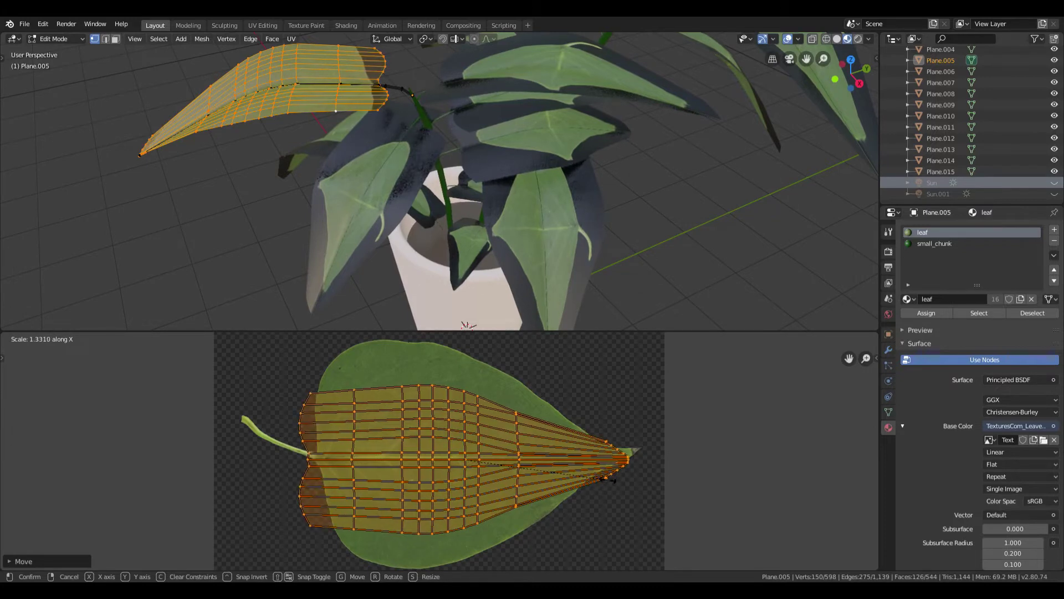
{"action": "left_click", "coordinate": [596, 479]}
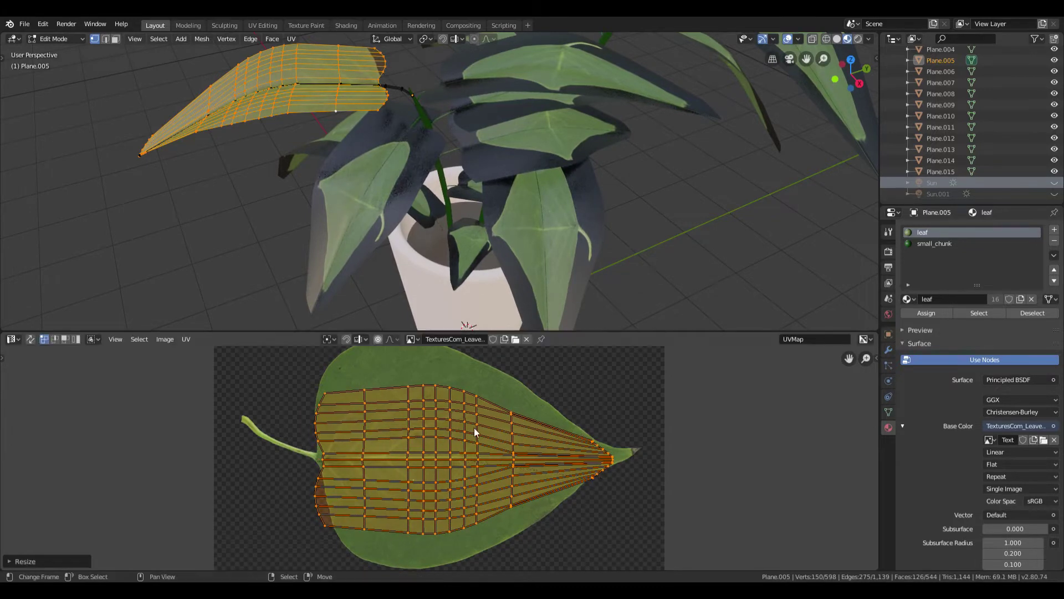
- Refine the UV width along X and shift the island vertically to fit the leaf
{"action": "scroll", "coordinate": [414, 433], "scroll_direction": "up", "scroll_amount": 2, "text": "shift"}
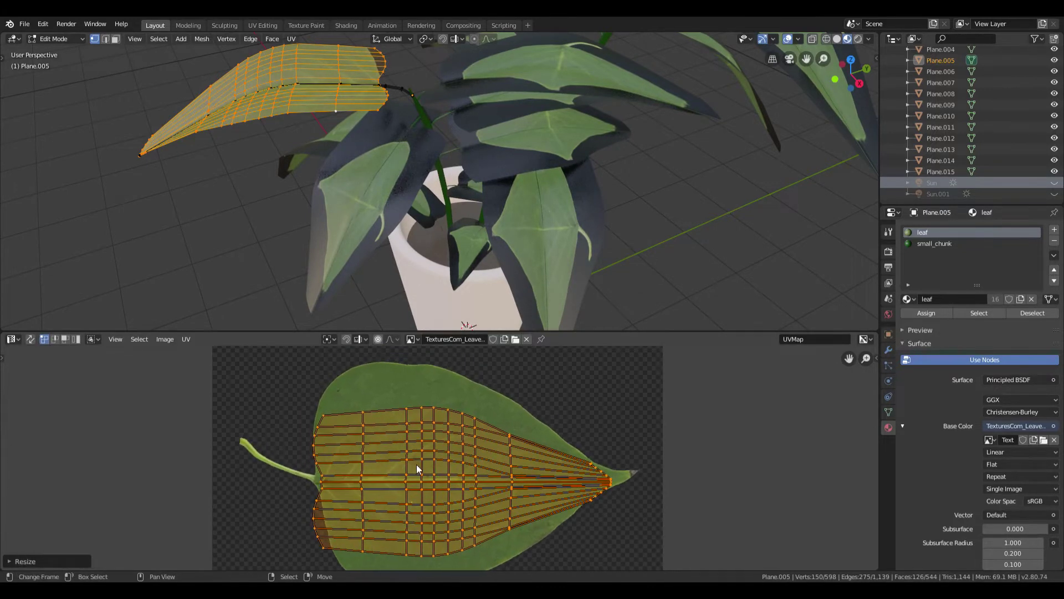
{"action": "key", "text": "s"}
{"action": "key", "text": "x"}
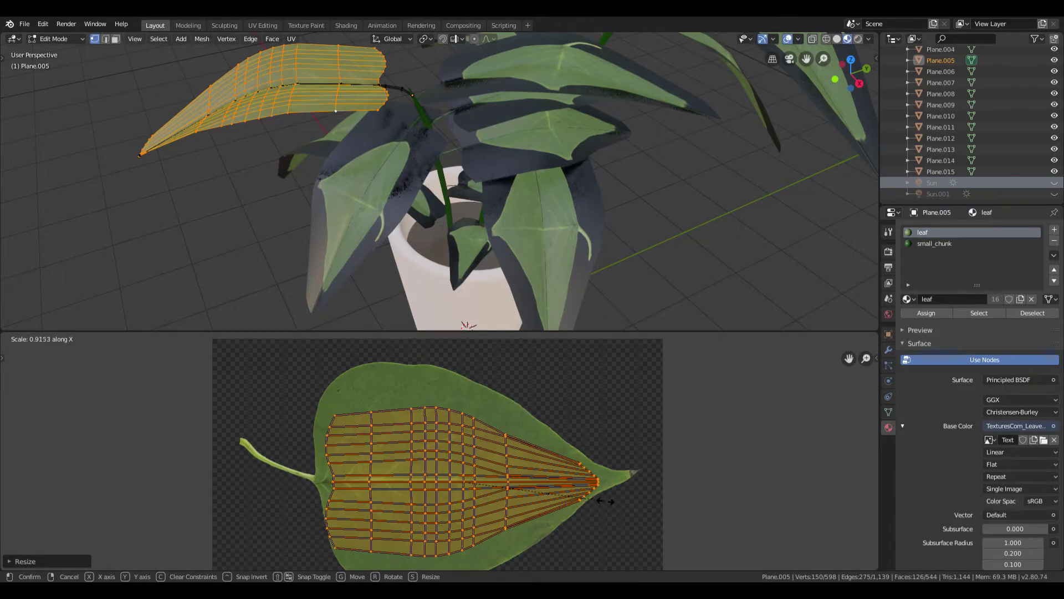
{"action": "left_click", "coordinate": [604, 500]}
{"action": "key", "text": "g"}
{"action": "key", "text": "y"}
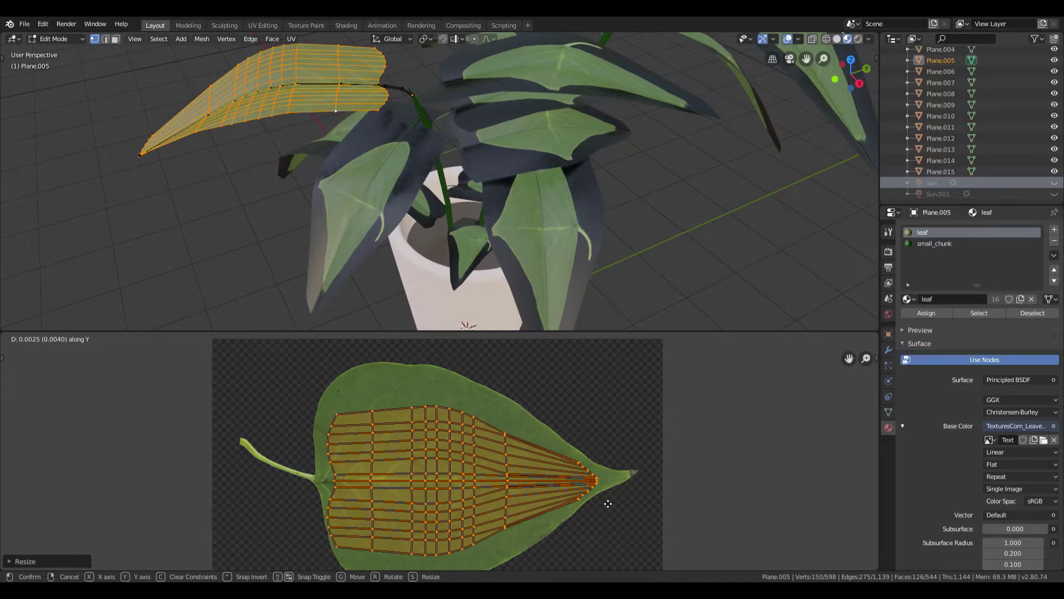
{"action": "left_click", "coordinate": [608, 503]}
- Return to Object Mode and inspect the textured Plane.005 leaf
{"action": "key", "text": "Tab"}
{"action": "mouse_move", "coordinate": [398, 234]}
{"action": "middle_mouse_down"}
{"action": "mouse_move", "coordinate": [479, 232]}
{"action": "mouse_move", "coordinate": [407, 274]}
{"action": "mouse_move", "coordinate": [381, 271]}
{"action": "mouse_move", "coordinate": [407, 237]}
{"action": "mouse_move", "coordinate": [482, 249]}
{"action": "mouse_move", "coordinate": [360, 214]}
{"action": "mouse_move", "coordinate": [422, 230]}
{"action": "mouse_move", "coordinate": [403, 184]}
{"action": "mouse_move", "coordinate": [452, 212]}
{"action": "mouse_move", "coordinate": [385, 253]}
{"action": "mouse_move", "coordinate": [341, 233]}
{"action": "mouse_move", "coordinate": [371, 226]}
{"action": "middle_mouse_up"}
{"action": "scroll", "coordinate": [451, 212], "scroll_direction": "down", "scroll_amount": 2}
{"action": "scroll", "coordinate": [451, 211], "scroll_direction": "down", "scroll_amount": 2}
{"action": "scroll", "coordinate": [451, 212], "scroll_direction": "down", "scroll_amount": 2}
- Enter Edit Mode on leaf Plane.006, select its whole mesh and re-unwrap the UVs
{"action": "left_click", "coordinate": [421, 204]}
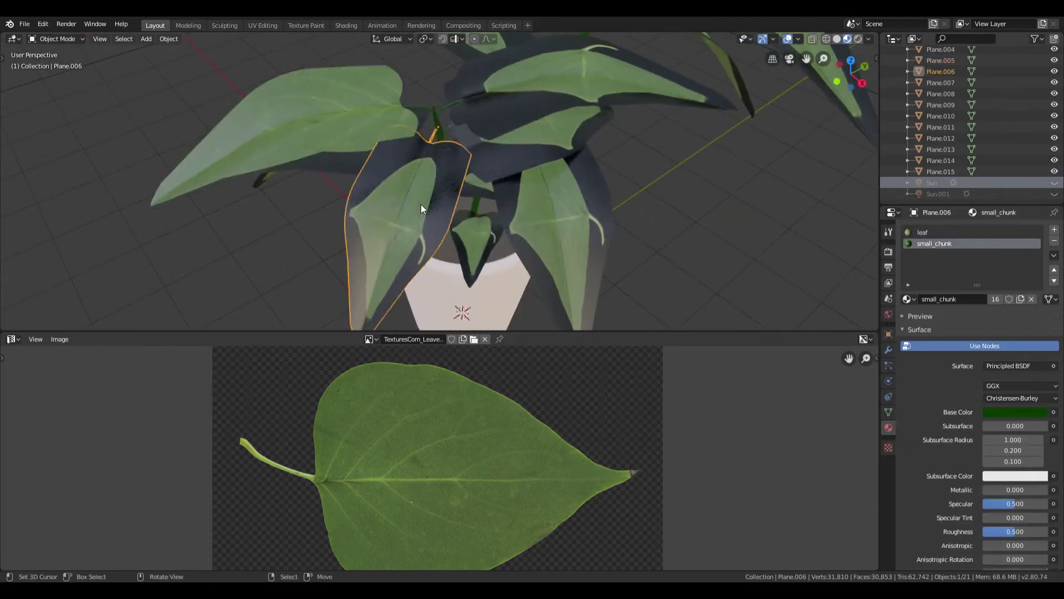
{"action": "key", "text": "Tab"}
{"action": "left_click", "coordinate": [411, 232]}
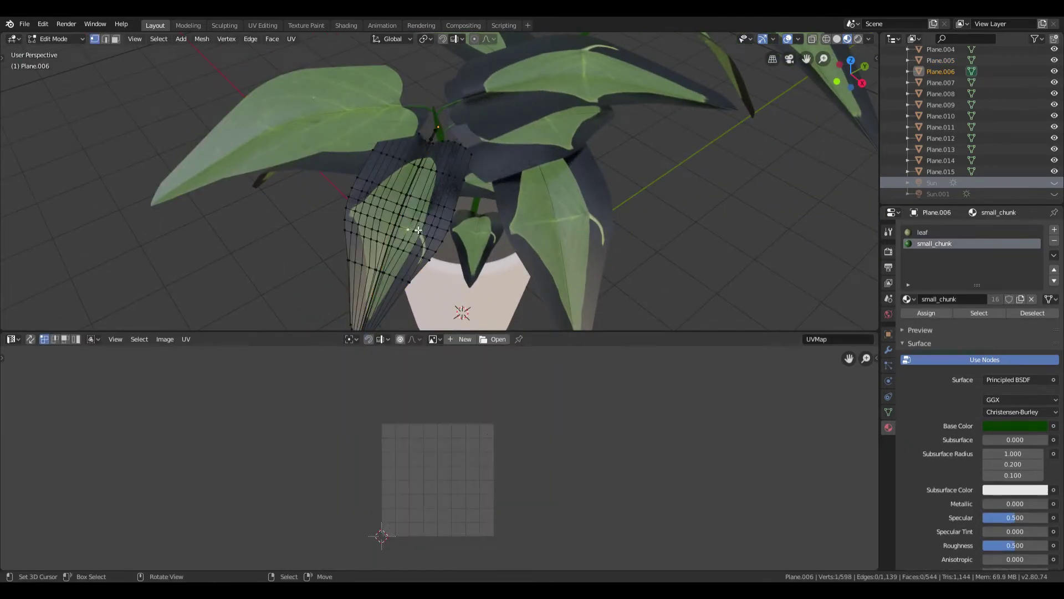
{"action": "key", "text": "ctrl+l"}
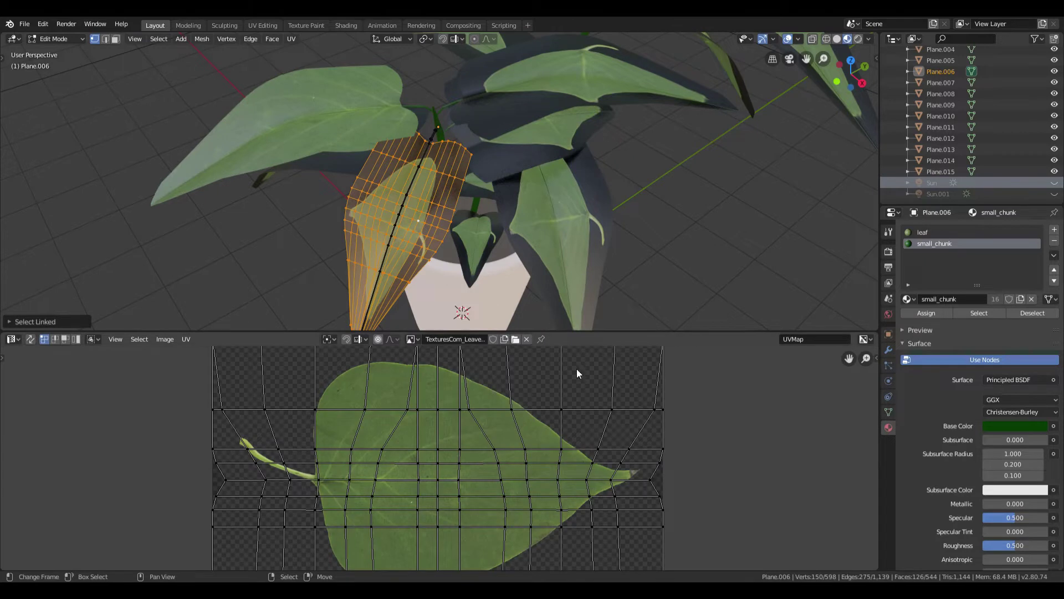
{"action": "scroll", "coordinate": [577, 368], "scroll_direction": "down", "scroll_amount": 1}
{"action": "scroll", "coordinate": [578, 404], "scroll_direction": "down", "scroll_amount": 2}
{"action": "key", "text": "u"}
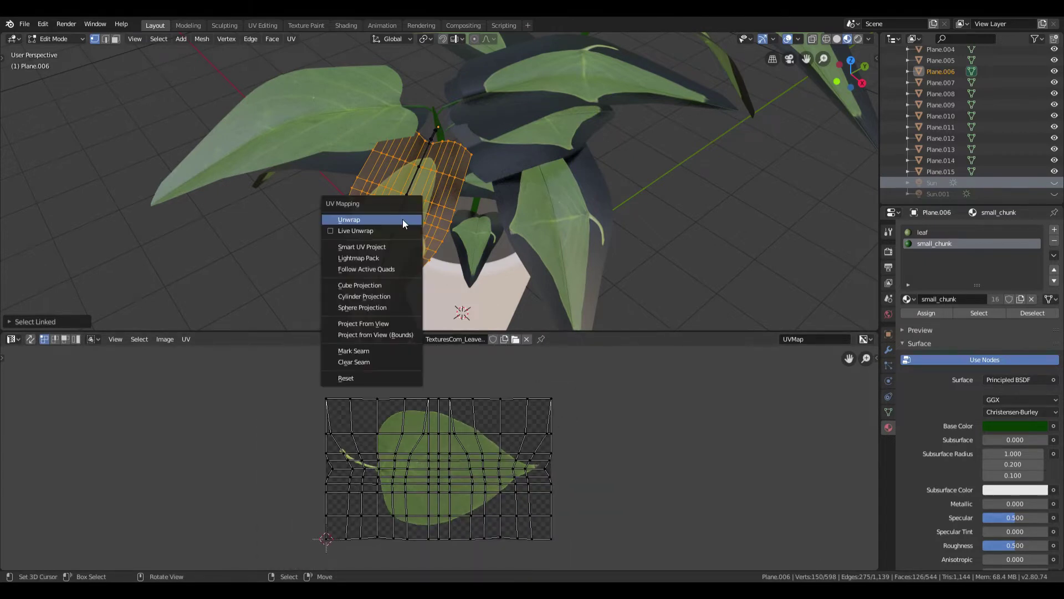
{"action": "left_click", "coordinate": [403, 218]}
- Rotate the Plane.006 UV island 180° and slide it along X over the leaf image
{"action": "scroll", "coordinate": [484, 463], "scroll_direction": "up", "scroll_amount": 1}
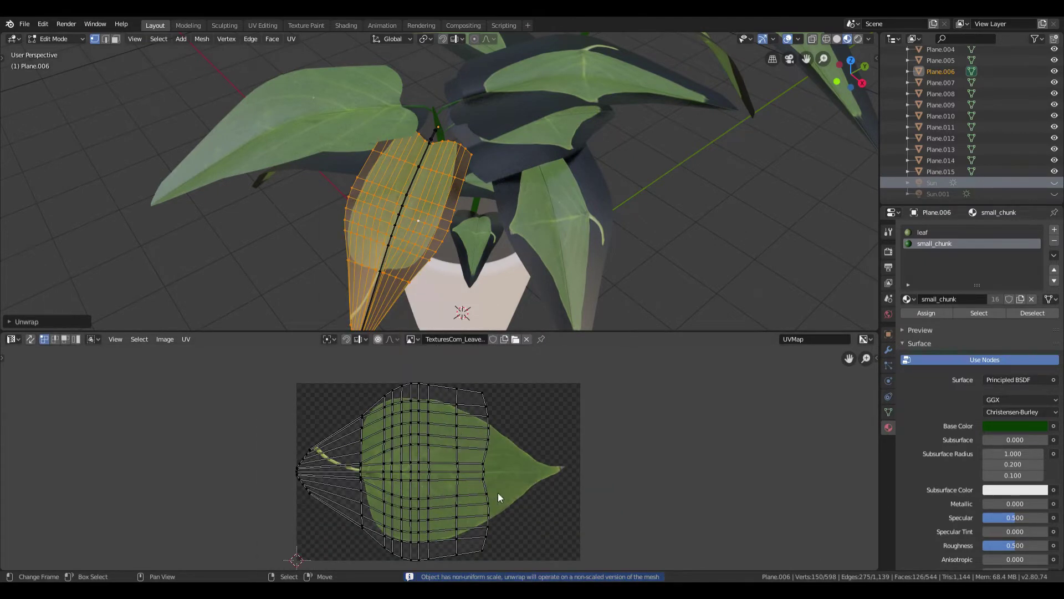
{"action": "middle_click_drag", "start_coordinate": [498, 493], "coordinate": [430, 424]}
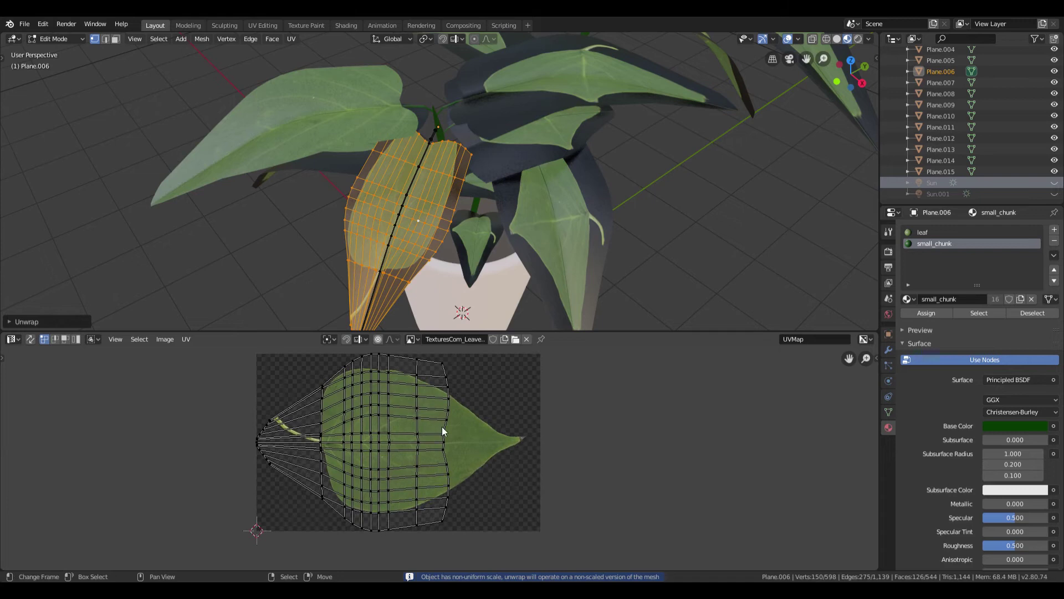
{"action": "type", "text": "l"}
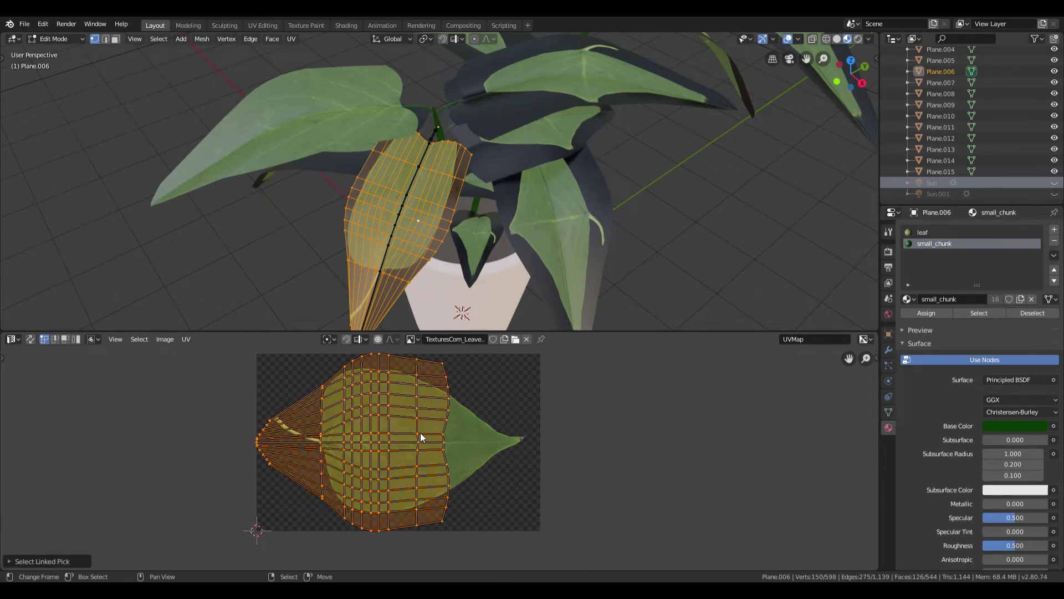
{"action": "type", "text": "r180"}
{"action": "key", "text": "Return"}
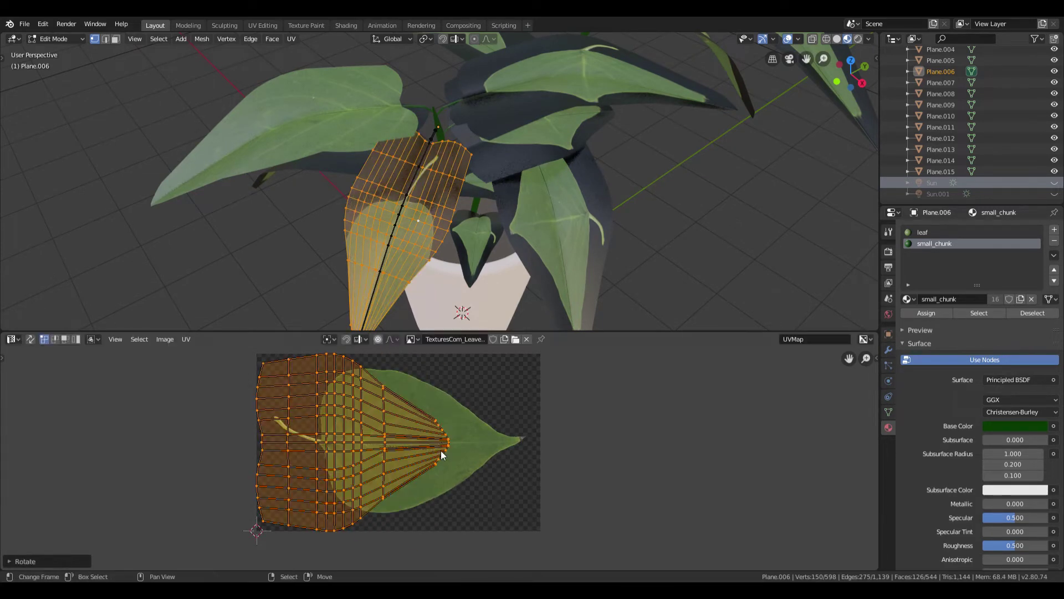
{"action": "key", "text": "g"}
{"action": "key", "text": "x"}
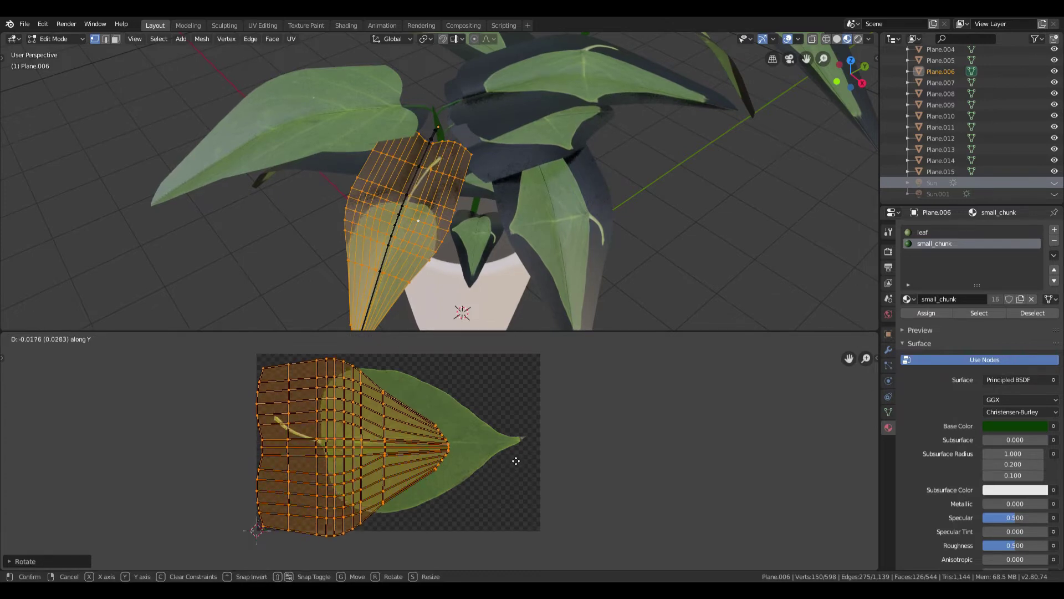
{"action": "left_click", "coordinate": [513, 460]}
- Scale the island along X and Y to fit the leaf outline, then return to Object Mode
{"action": "key", "text": "s"}
{"action": "key", "text": "x"}
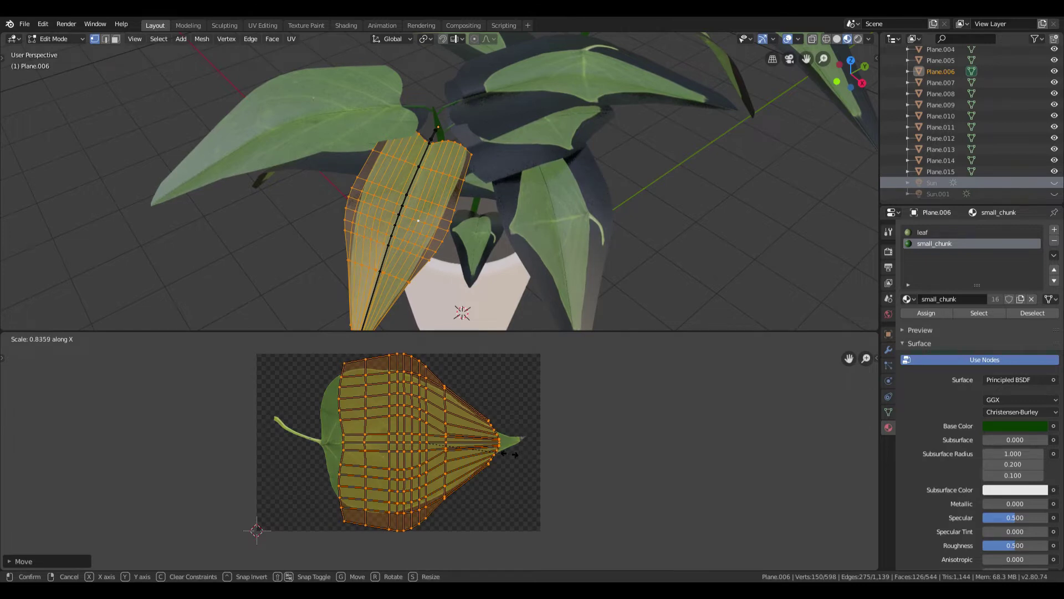
{"action": "left_click", "coordinate": [511, 454]}
{"action": "key", "text": "s"}
{"action": "key", "text": "y"}
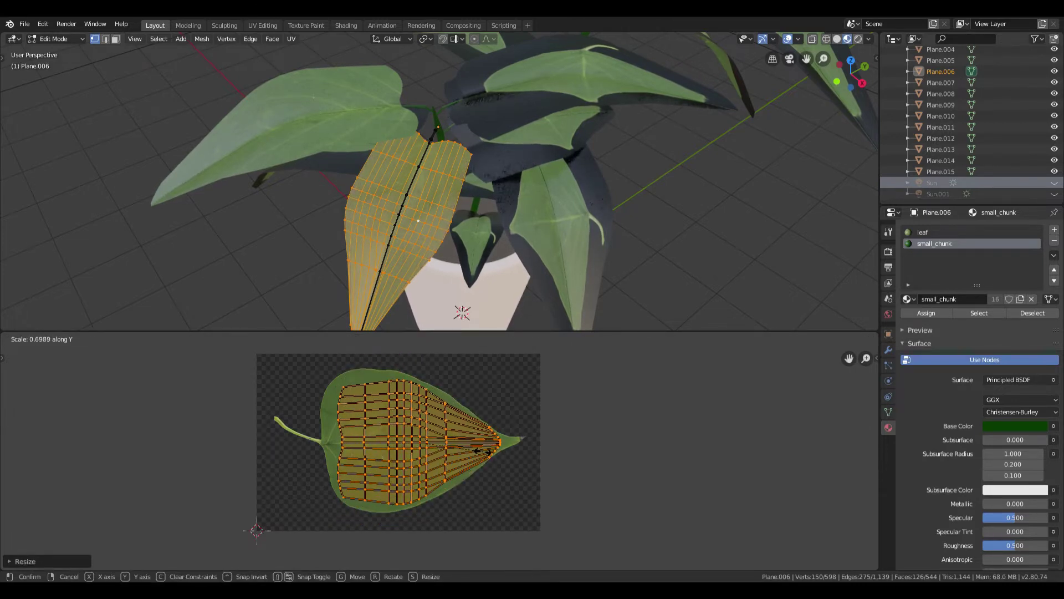
{"action": "left_click", "coordinate": [482, 445]}
{"action": "key", "text": "Tab"}
{"action": "mouse_move", "coordinate": [515, 263]}
{"action": "middle_mouse_down"}
{"action": "mouse_move", "coordinate": [409, 217]}
{"action": "mouse_move", "coordinate": [487, 228]}
{"action": "middle_mouse_up"}
- Re-unwrap leaf Plane.014 in Edit Mode and rotate its UV island 180°
{"action": "left_click", "coordinate": [488, 229]}
{"action": "key", "text": "Tab"}
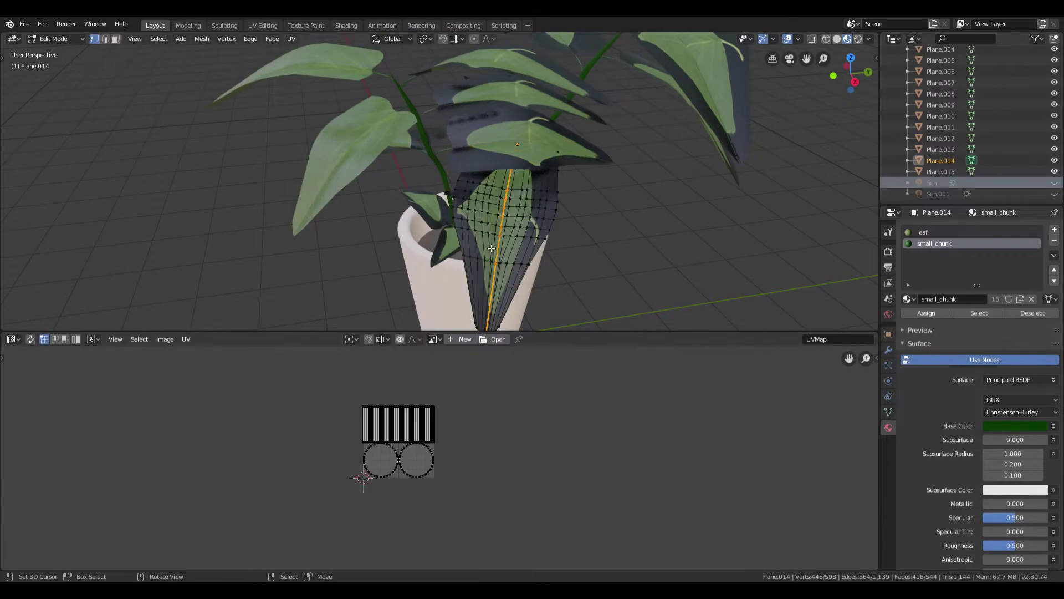
{"action": "key", "text": "l"}
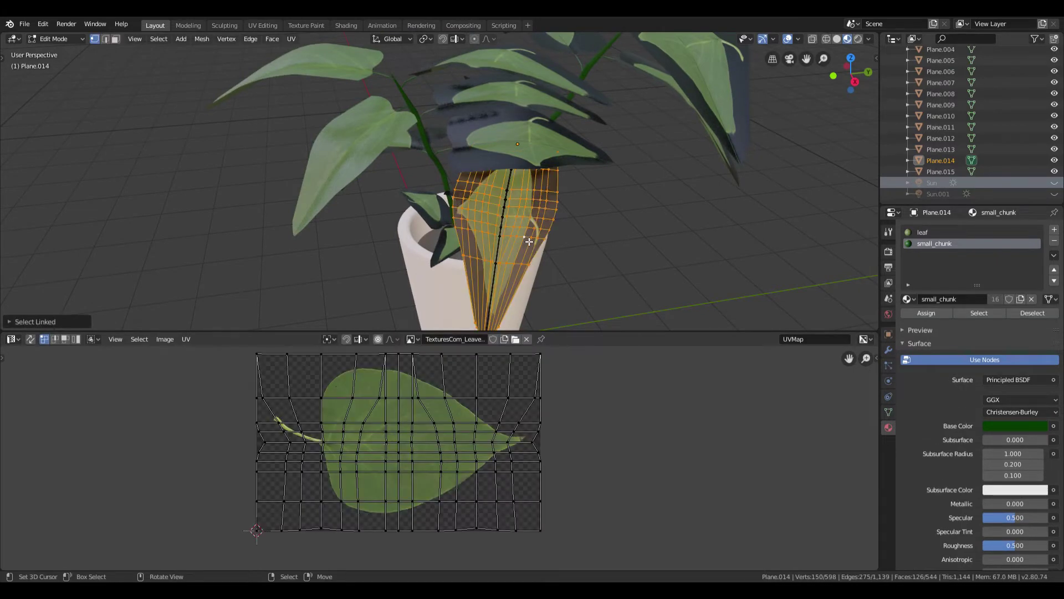
{"action": "key", "text": "u"}
{"action": "left_click", "coordinate": [524, 237]}
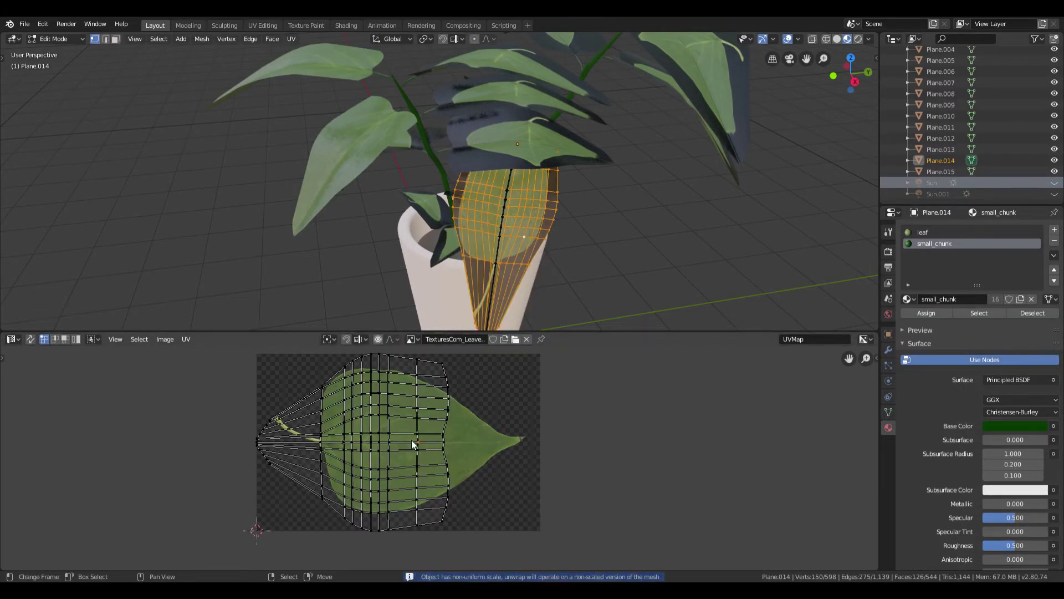
{"action": "type", "text": "lr180"}
{"action": "key", "text": "Return"}
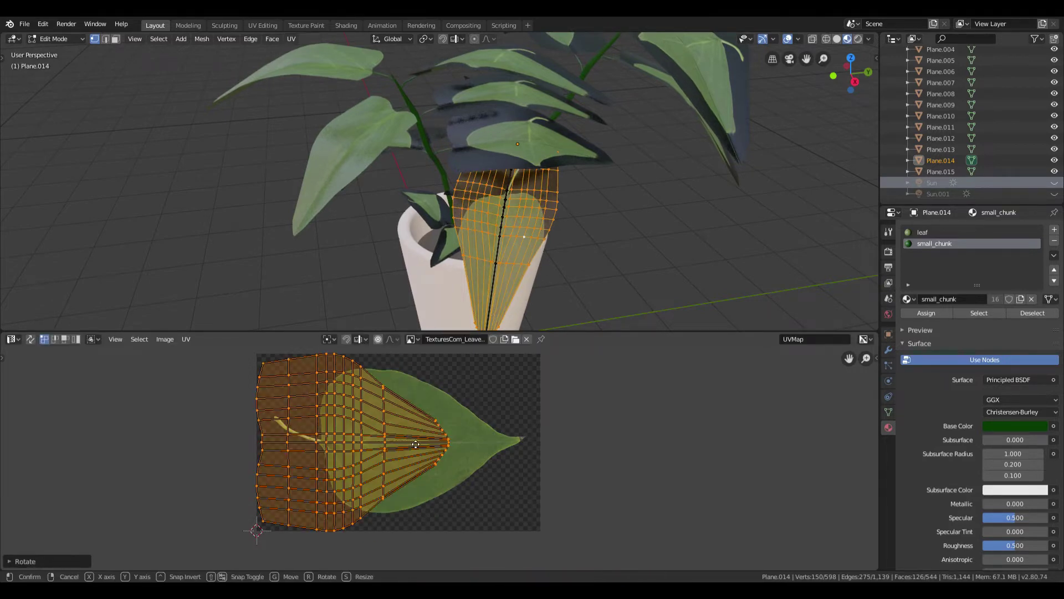
- Slide the Plane.014 island along X, scale it along X and Y to fit, and exit Edit Mode
{"action": "key", "text": "x"}
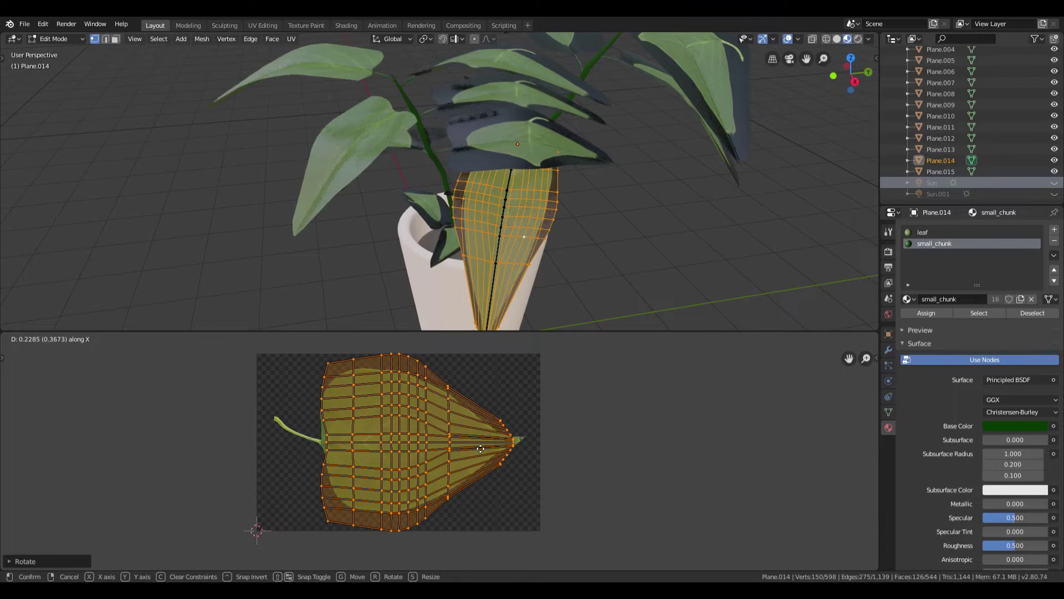
{"action": "left_click", "coordinate": [481, 448]}
{"action": "key", "text": "s"}
{"action": "key", "text": "x"}
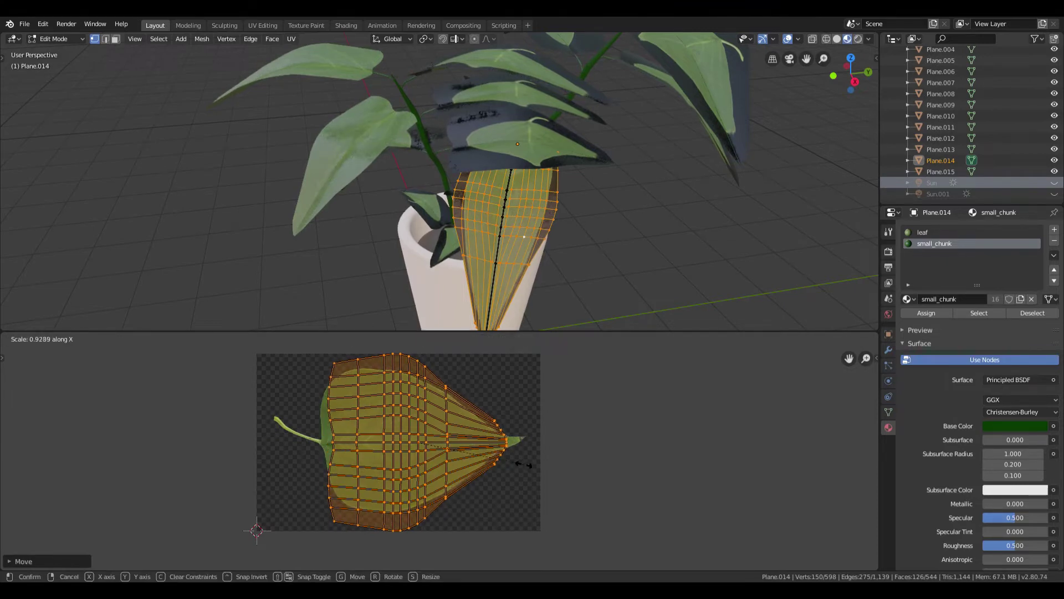
{"action": "left_click", "coordinate": [516, 461]}
{"action": "key", "text": "s"}
{"action": "key", "text": "y"}
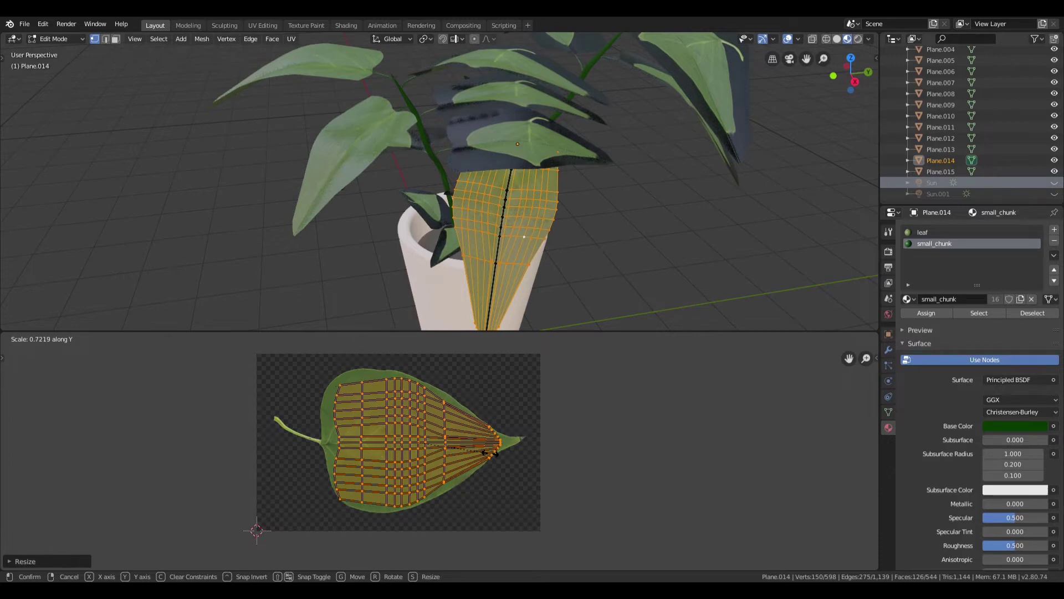
{"action": "left_click", "coordinate": [492, 454]}
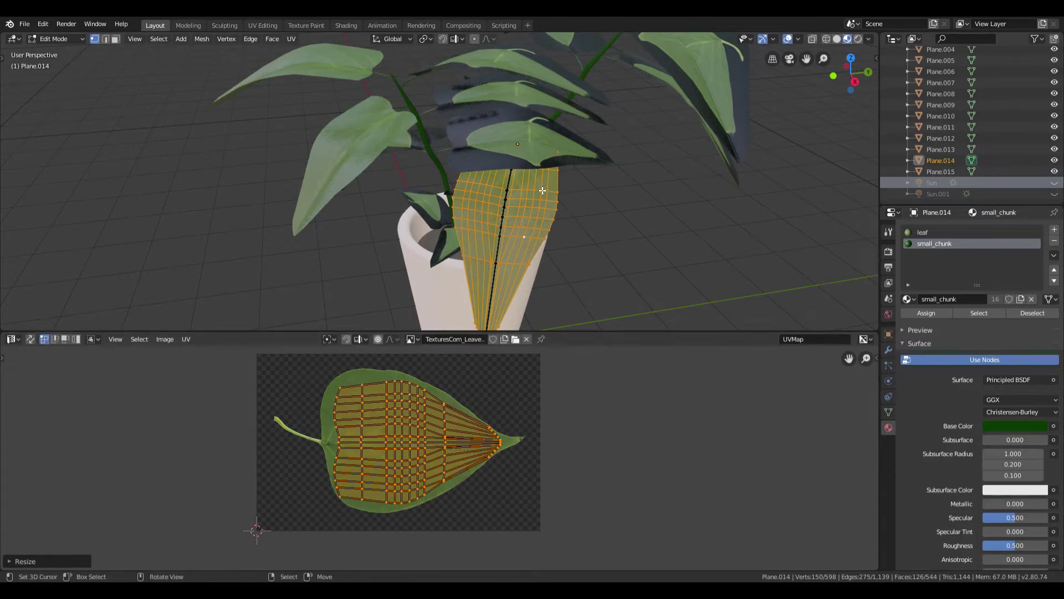
{"action": "middle_click_drag", "start_coordinate": [508, 230], "coordinate": [469, 250]}
{"action": "key", "text": "Tab"}
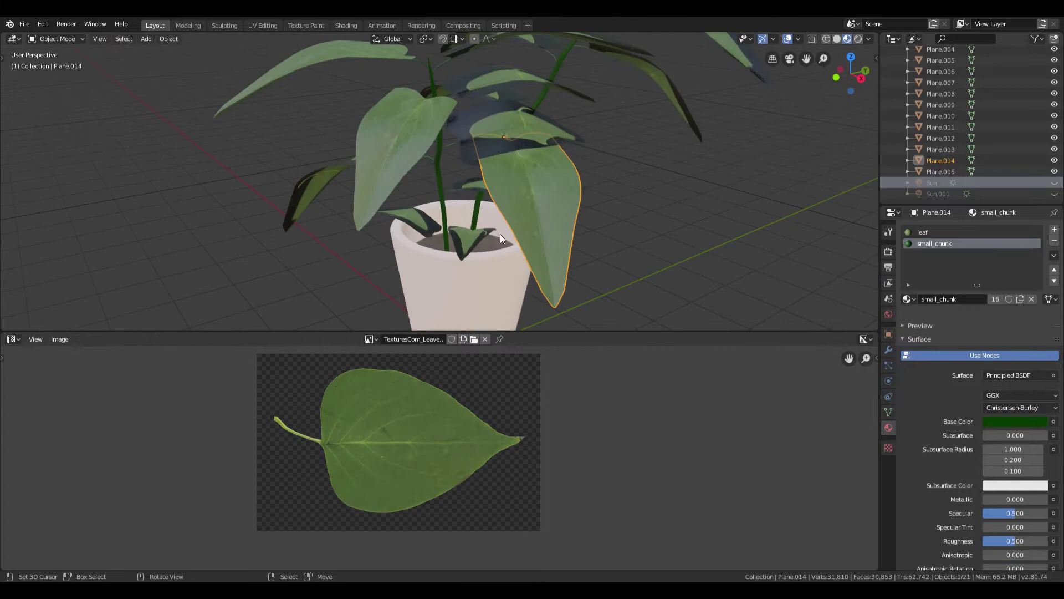
- Enter Edit Mode on small leaf Plane.015, select its mesh and re-unwrap the UVs
{"action": "key", "text": "Tab"}
{"action": "left_click", "coordinate": [474, 246]}
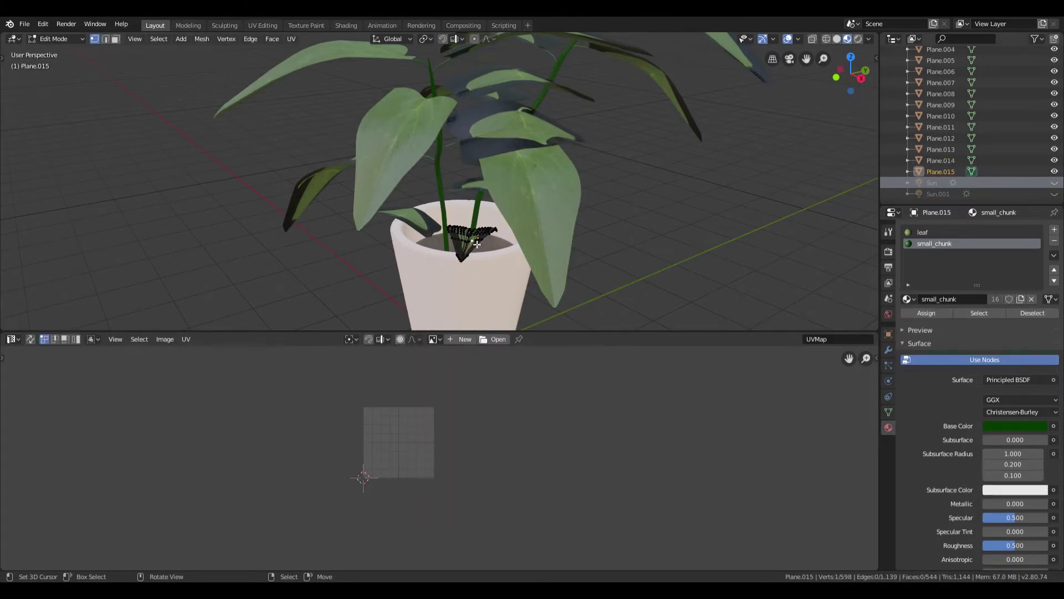
{"action": "key", "text": "l"}
{"action": "key", "text": "u"}
{"action": "left_click", "coordinate": [477, 243]}
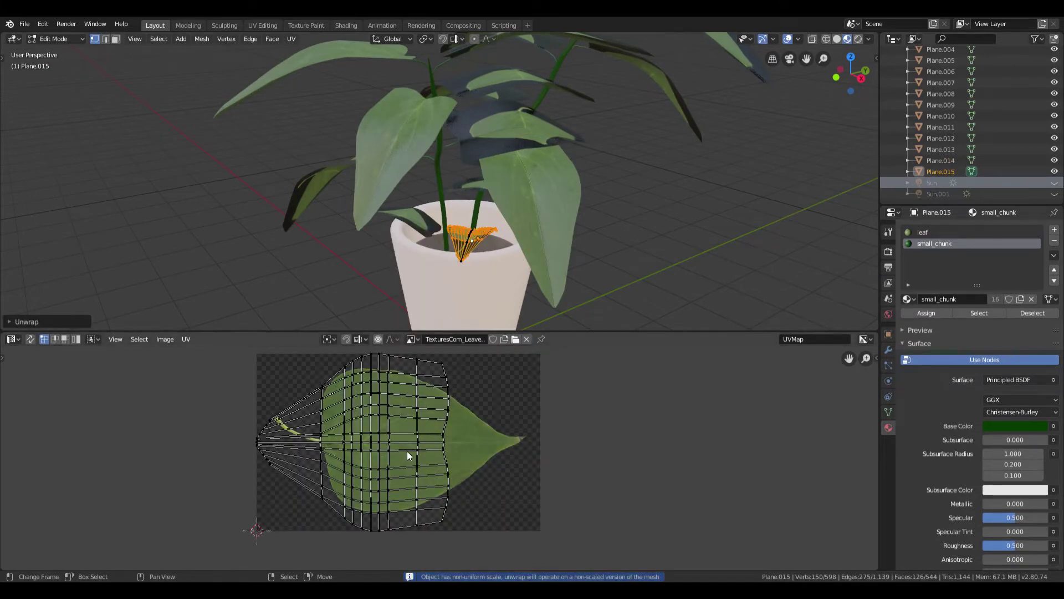
- Rotate the Plane.015 UV island 180°, undoing an accidental 12° rotation
{"action": "type", "text": "ar"}
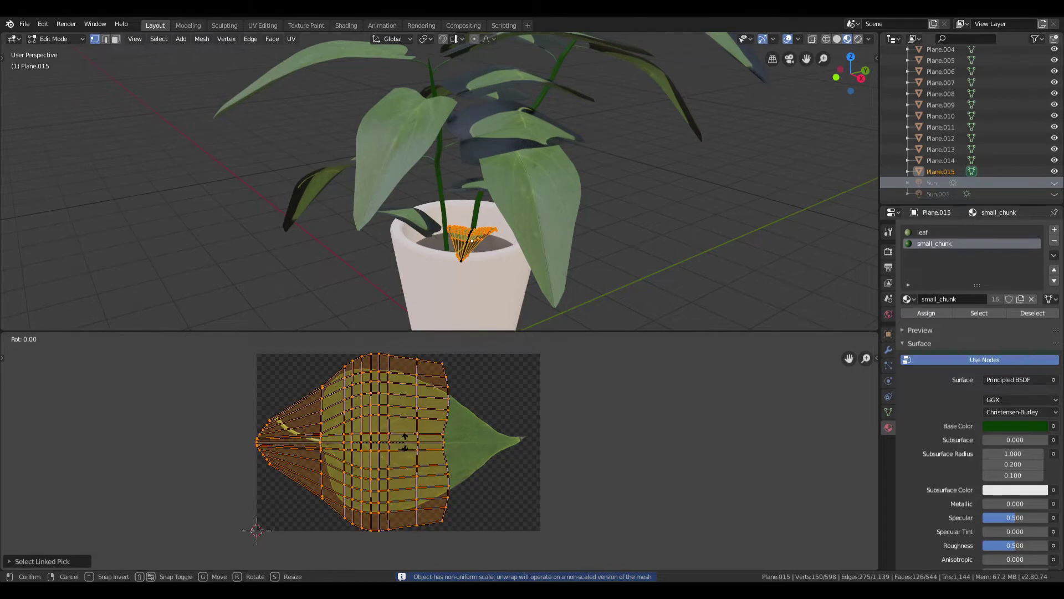
{"action": "type", "text": "12"}
{"action": "key", "text": "BackSpace"}
{"action": "key", "text": "BackSpace"}
{"action": "type", "text": "180"}
{"action": "key", "text": "Return"}
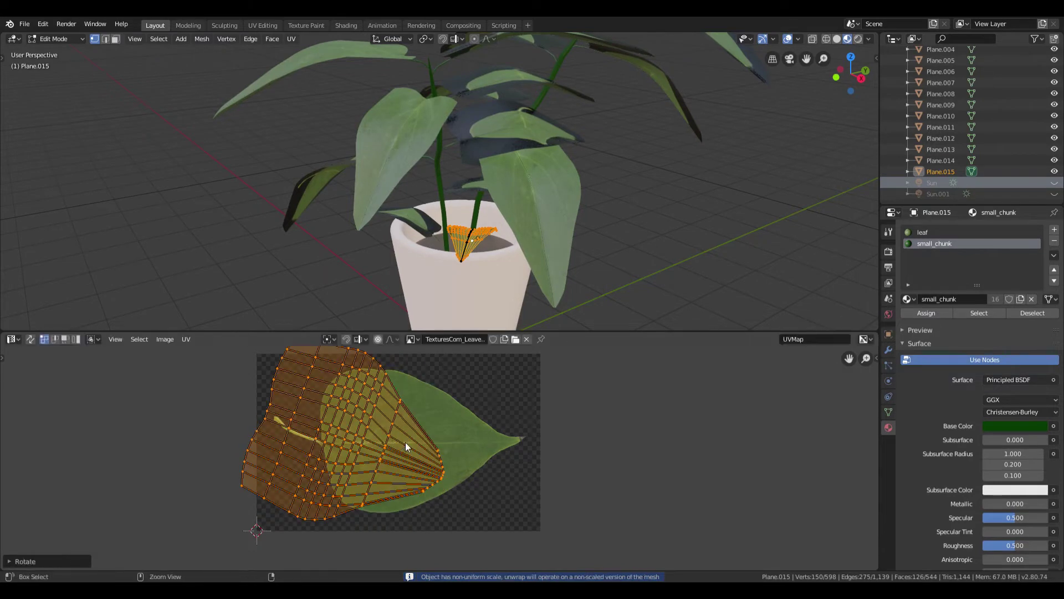
{"action": "key", "text": "ctrl+z"}
{"action": "type", "text": "r180"}
{"action": "key", "text": "Return"}
- Slide the island along X, scale it along X and Y to fit, and exit Edit Mode
{"action": "key", "text": "g"}
{"action": "key", "text": "x"}
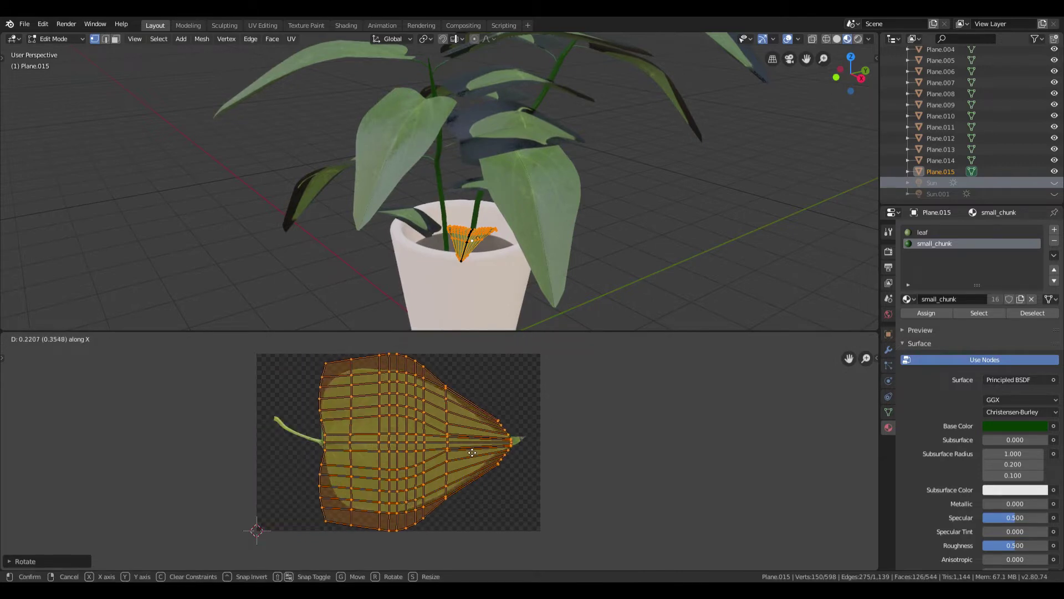
{"action": "key", "text": "Return"}
{"action": "key", "text": "s"}
{"action": "key", "text": "x"}
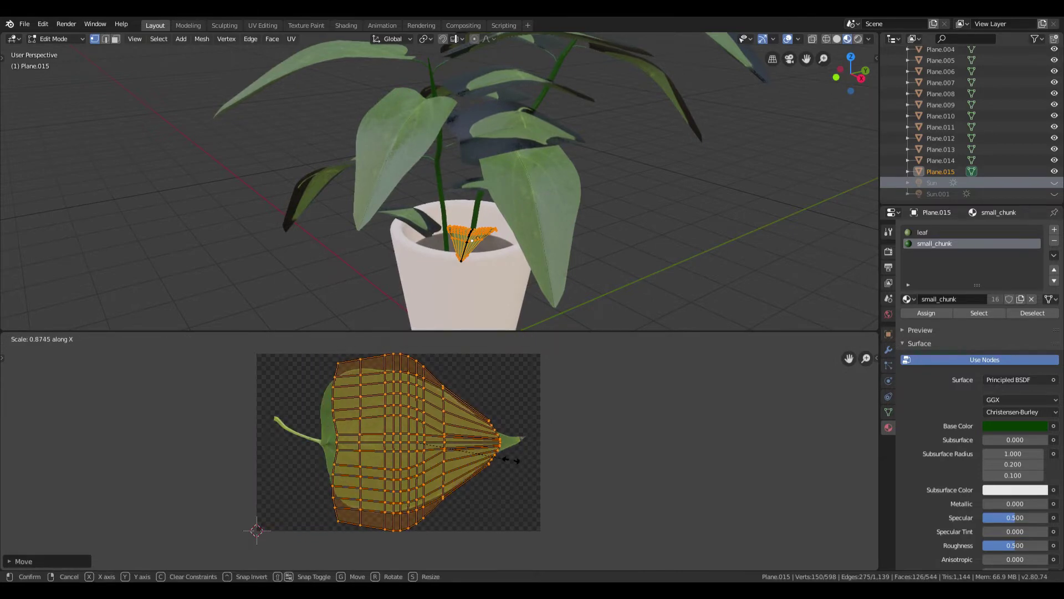
{"action": "key", "text": "Return"}
{"action": "key", "text": "s"}
{"action": "key", "text": "y"}
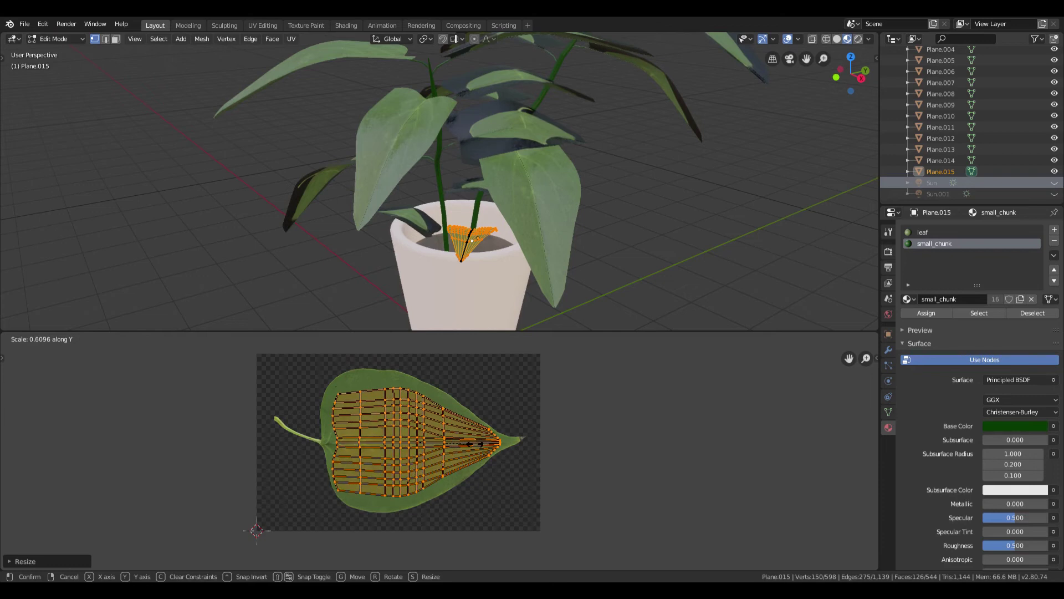
{"action": "key", "text": "Return"}
{"action": "key", "text": "Tab"}
{"action": "mouse_move", "coordinate": [475, 281]}
{"action": "middle_mouse_down"}
{"action": "mouse_move", "coordinate": [500, 301]}
{"action": "mouse_move", "coordinate": [435, 248]}
{"action": "middle_mouse_up"}
- Re-unwrap leaf Plane.008 in Edit Mode and rotate its UV island 180°
{"action": "key", "text": "Tab"}
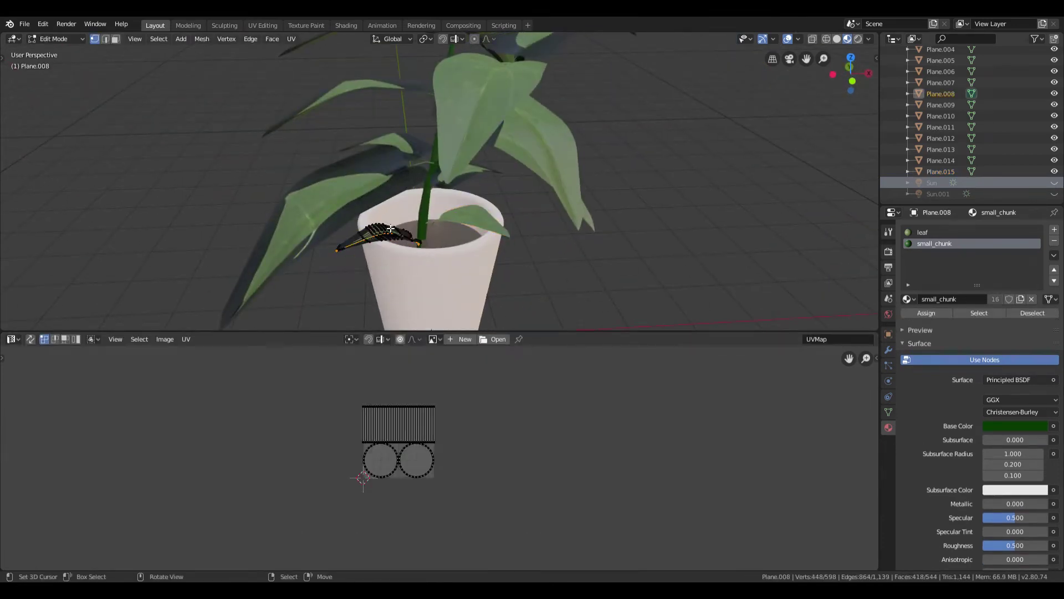
{"action": "key", "text": "a"}
{"action": "key", "text": "u"}
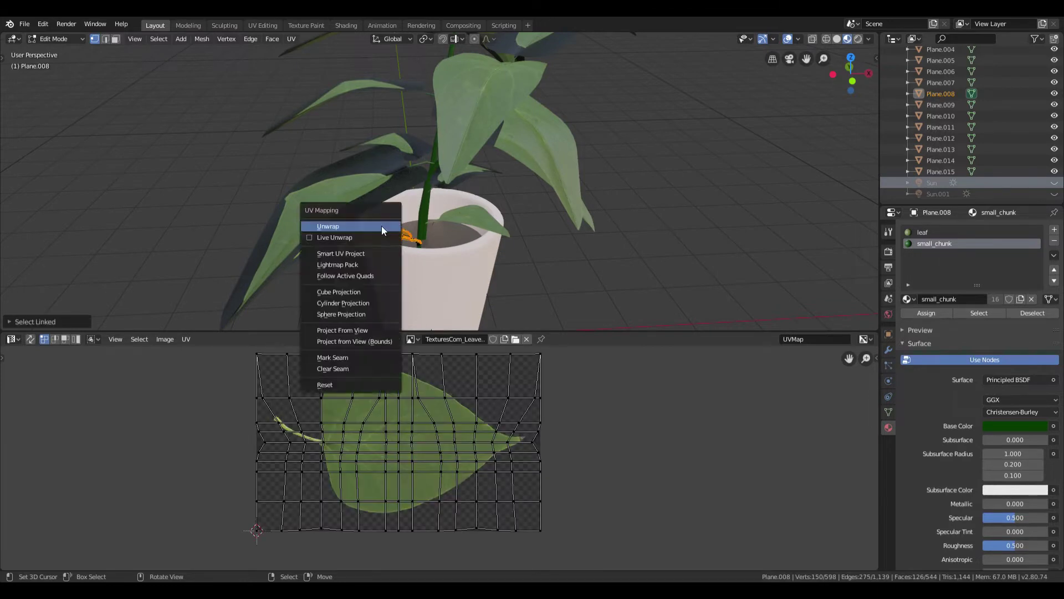
{"action": "left_click", "coordinate": [382, 226]}
{"action": "type", "text": "l"}
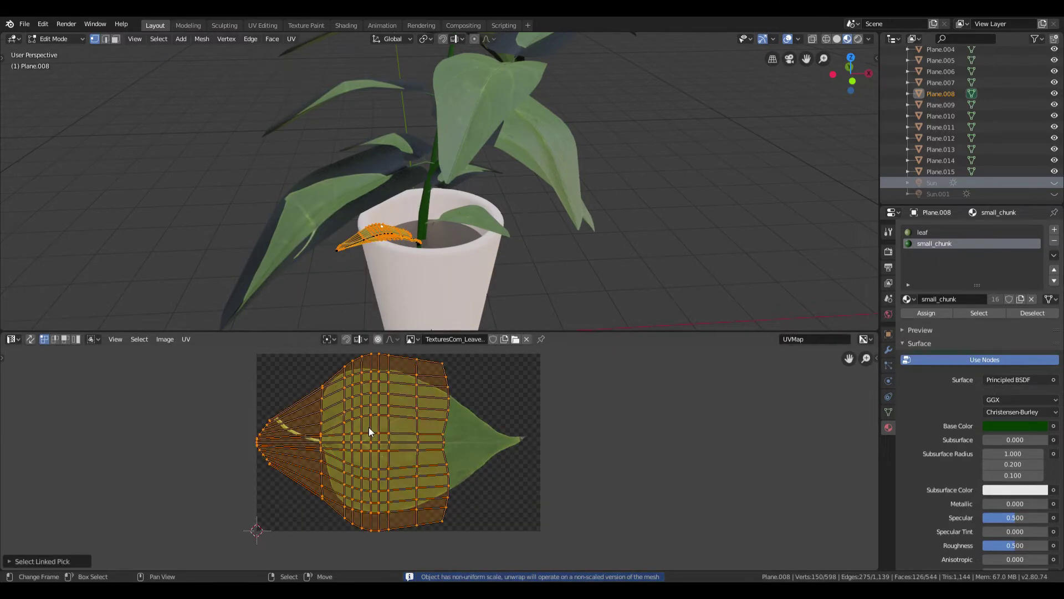
{"action": "type", "text": "r180"}
{"action": "key", "text": "Return"}
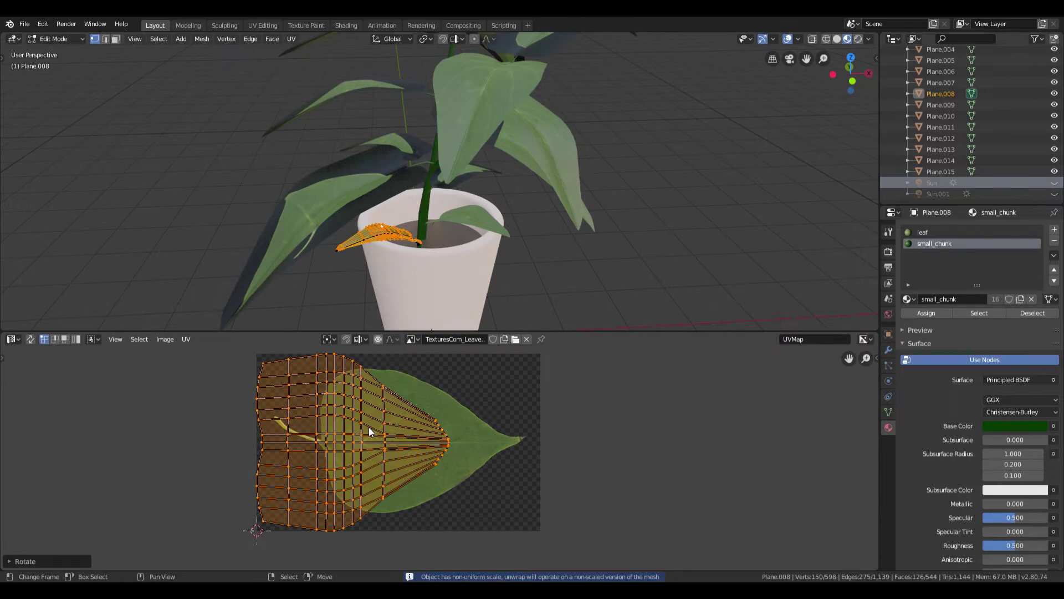
- Scale the Plane.008 island along Y, slide and scale it along X, then return to Object Mode
{"action": "key", "text": "s"}
{"action": "key", "text": "y"}
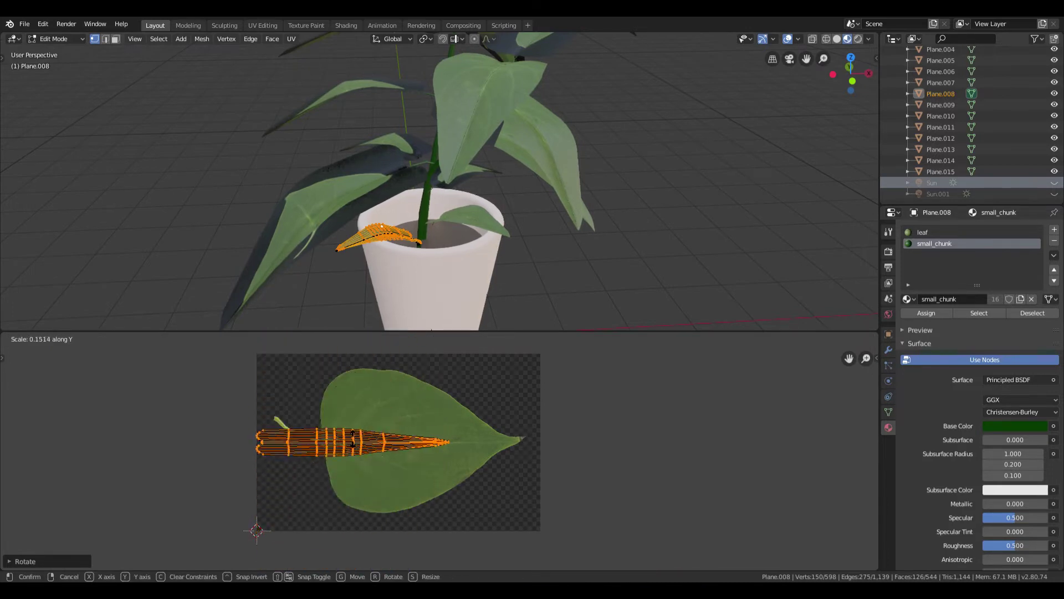
{"action": "left_click", "coordinate": [365, 437]}
{"action": "key", "text": "g"}
{"action": "key", "text": "y"}
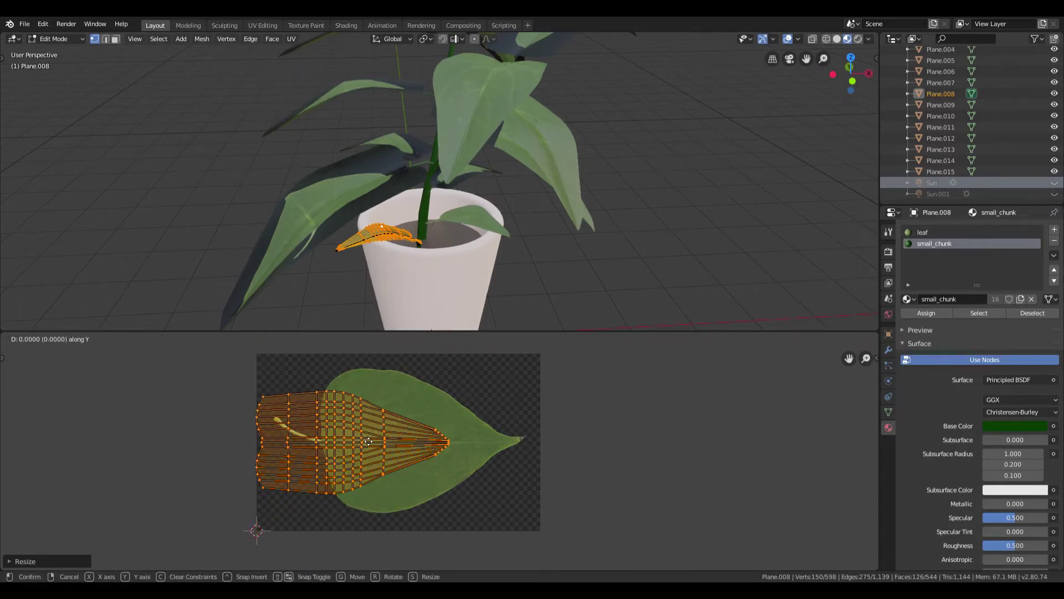
{"action": "key", "text": "x"}
{"action": "left_click", "coordinate": [431, 452]}
{"action": "key", "text": "s"}
{"action": "key", "text": "x"}
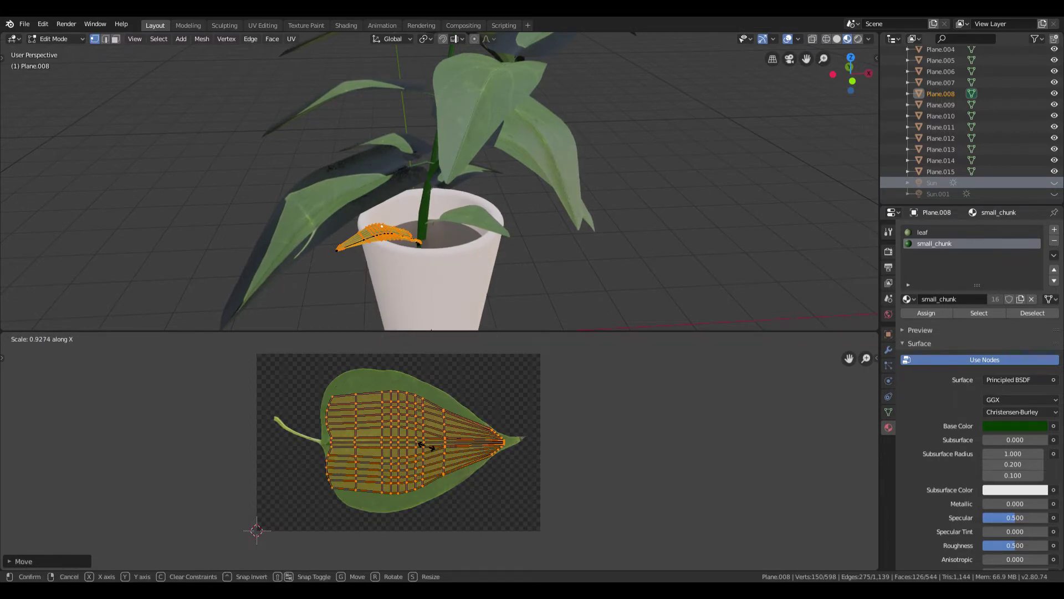
{"action": "left_click", "coordinate": [427, 446]}
{"action": "key", "text": "Tab"}
- Select the whole Plane.007 leaf mesh in Edit Mode and unwrap it into UVs
{"action": "mouse_move", "coordinate": [438, 224]}
{"action": "middle_mouse_down"}
{"action": "mouse_move", "coordinate": [501, 220]}
{"action": "mouse_move", "coordinate": [463, 237]}
{"action": "middle_mouse_up"}
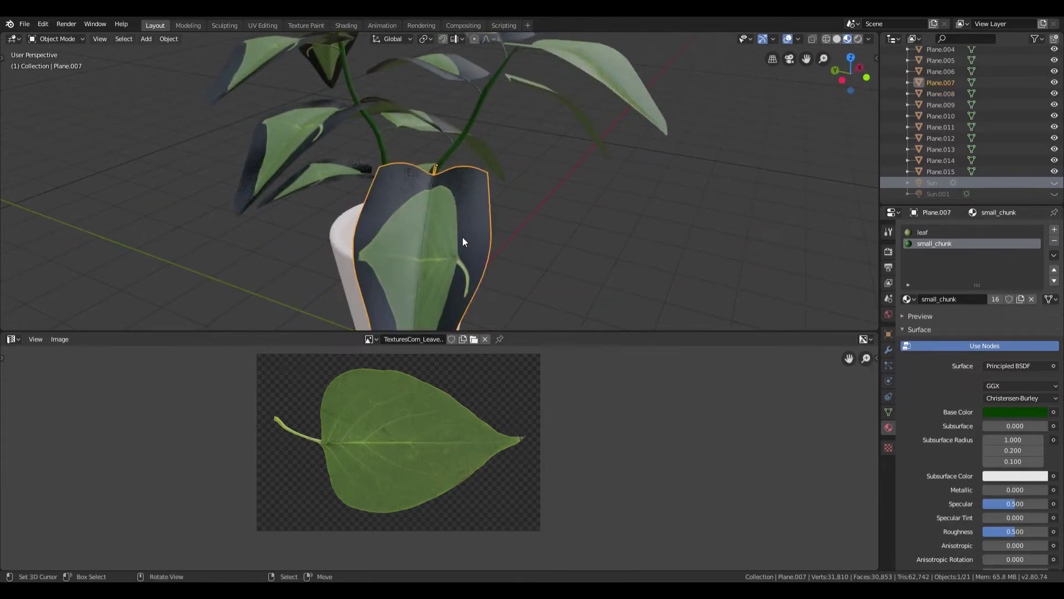
{"action": "key", "text": "Tab"}
{"action": "key", "text": "ctrl+l"}
{"action": "key", "text": "u"}
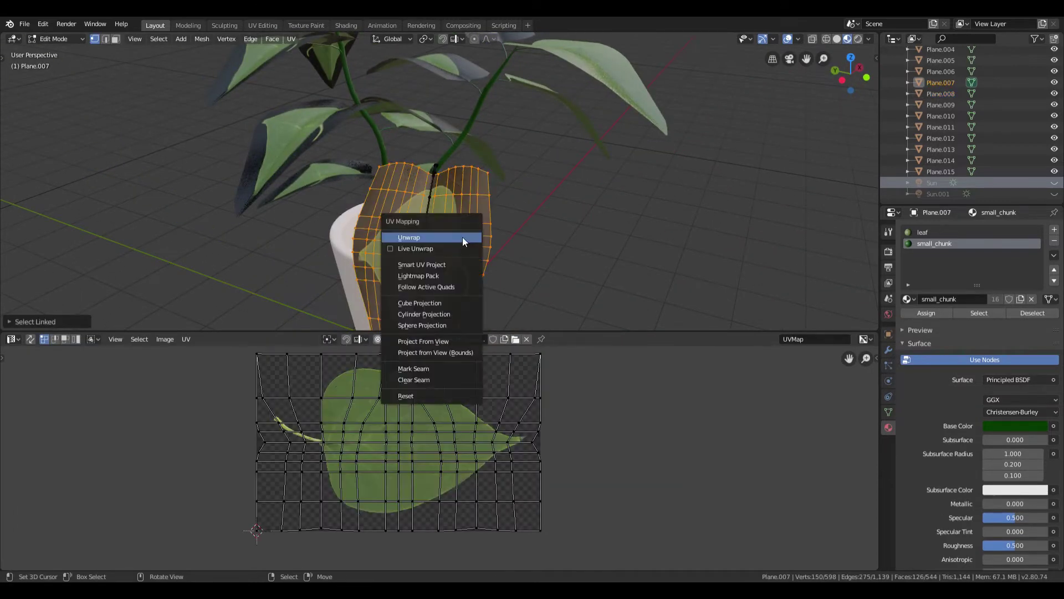
{"action": "left_click", "coordinate": [462, 237]}
{"action": "key", "text": "Tab"}
{"action": "key", "text": "Tab"}
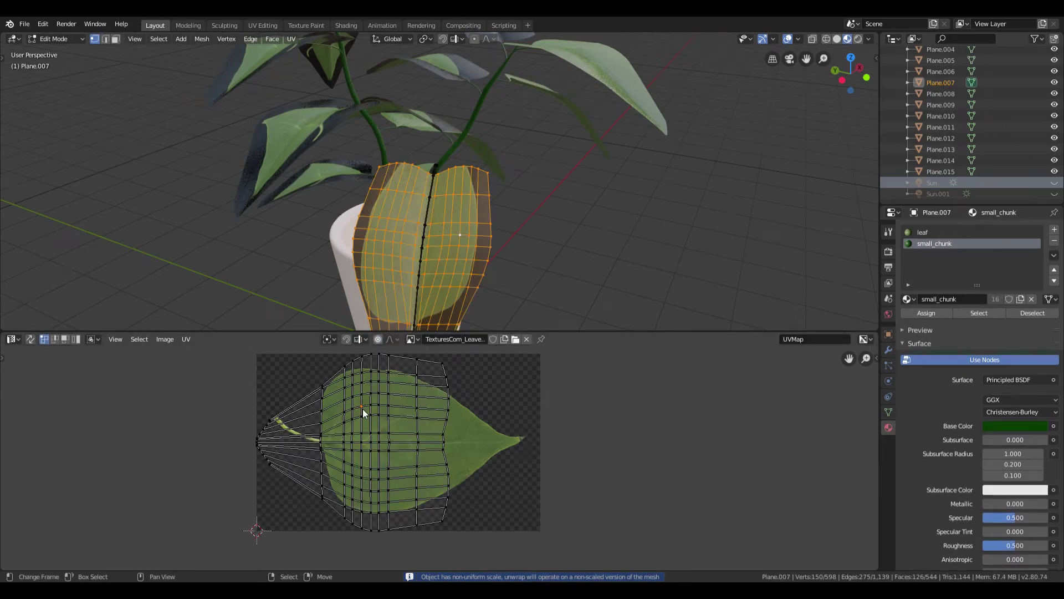
- Rotate the leaf's UV island 180° and move it over the leaf image
{"action": "type", "text": "lr"}
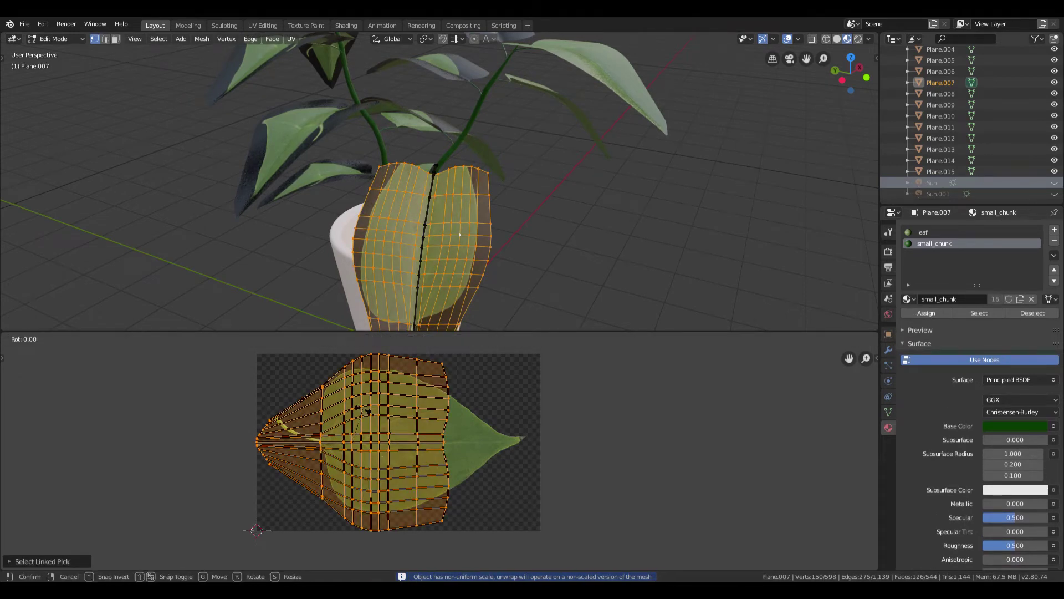
{"action": "type", "text": "180"}
{"action": "key", "text": "Return"}
{"action": "key", "text": "g"}
{"action": "key", "text": "y"}
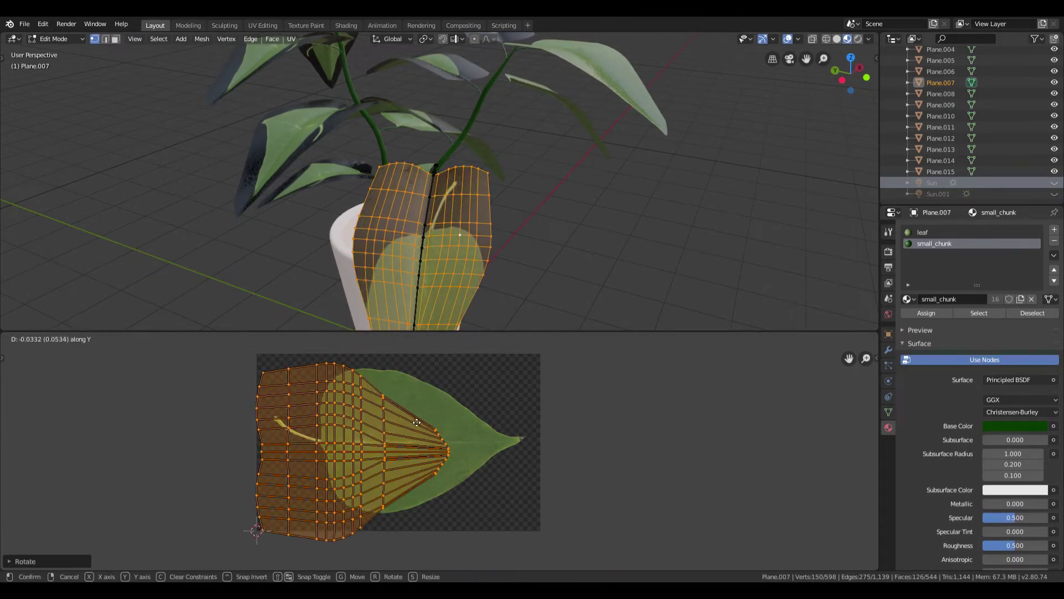
{"action": "key", "text": "x"}
{"action": "key", "text": "Return"}
- Shrink and stretch the UV island along X and Y to fit the leaf, then exit Edit Mode
{"action": "key", "text": "s"}
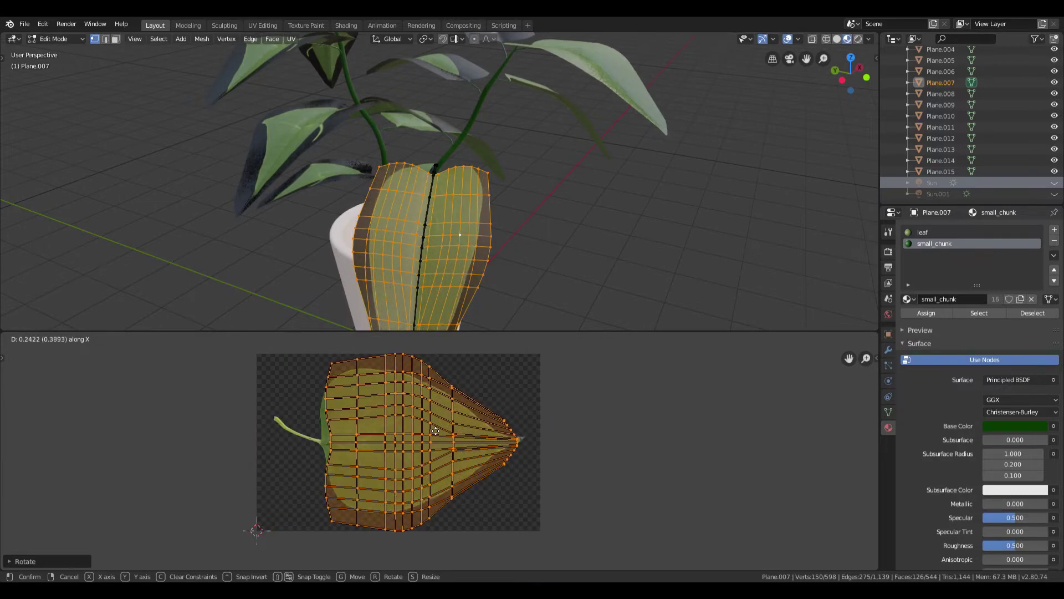
{"action": "key", "text": "Return"}
{"action": "key", "text": "s"}
{"action": "key", "text": "y"}
{"action": "left_click", "coordinate": [451, 444]}
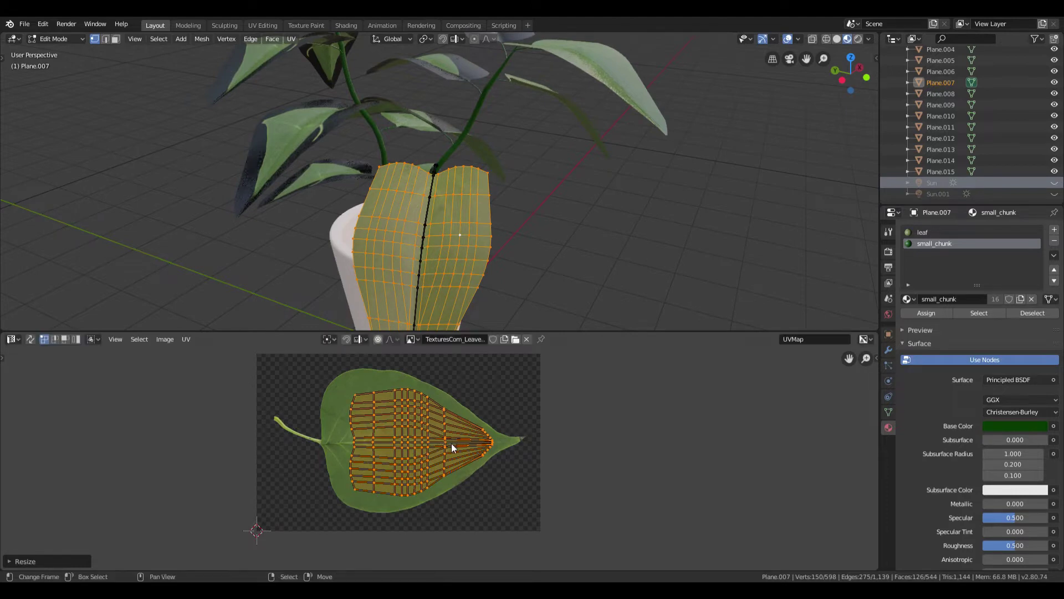
{"action": "key", "text": "g"}
{"action": "key", "text": "x"}
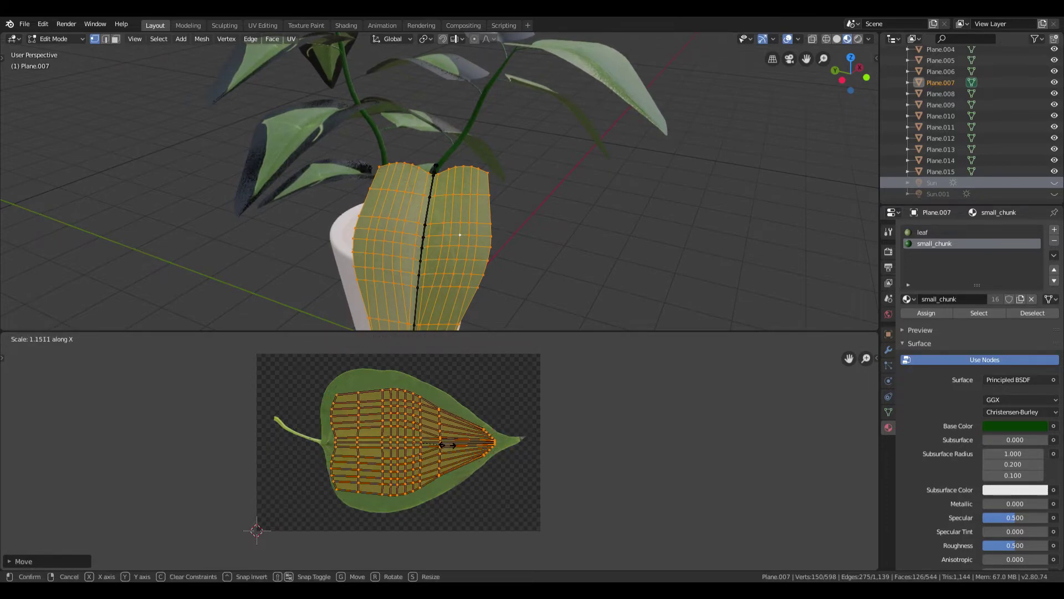
{"action": "left_click", "coordinate": [449, 450]}
{"action": "key", "text": "y"}
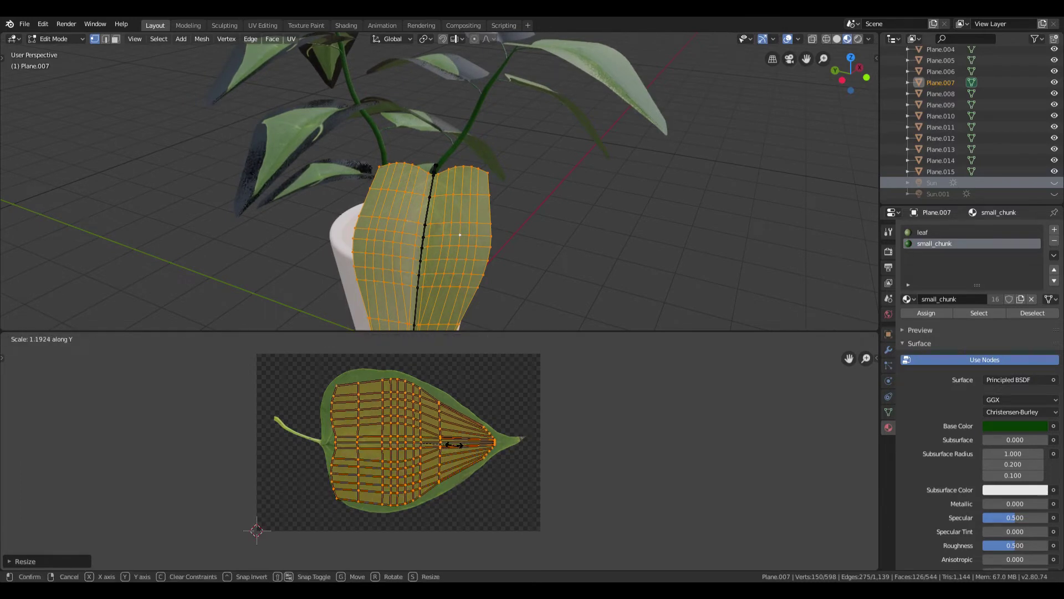
{"action": "left_click", "coordinate": [449, 445]}
{"action": "key", "text": "Tab"}
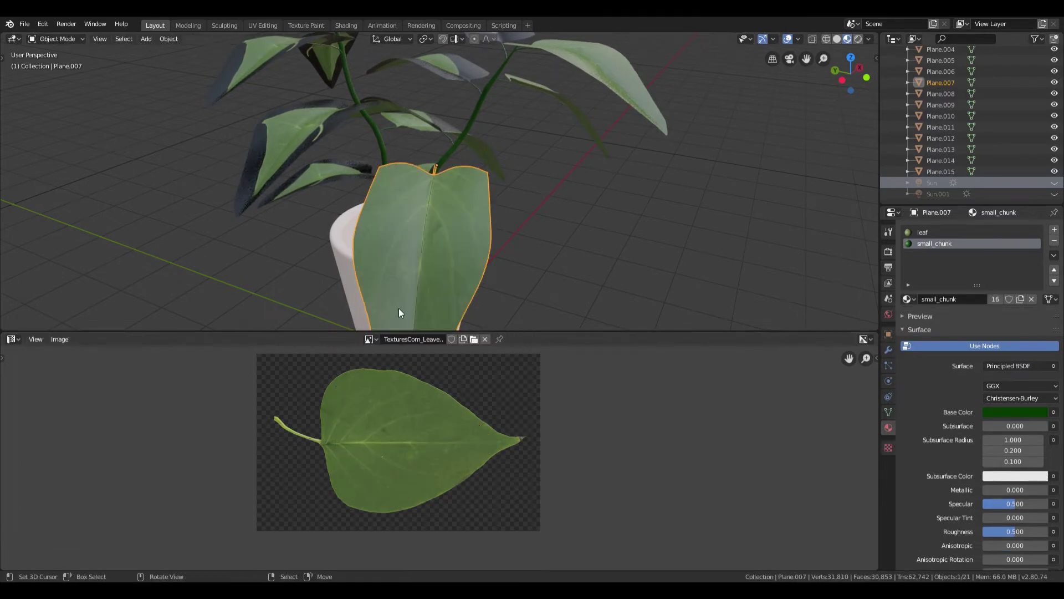
- Select the Plane.010 leaf and unwrap its whole mesh into UVs
{"action": "mouse_move", "coordinate": [361, 250]}
{"action": "middle_mouse_down"}
{"action": "mouse_move", "coordinate": [294, 291]}
{"action": "mouse_move", "coordinate": [311, 202]}
{"action": "mouse_move", "coordinate": [427, 204]}
{"action": "mouse_move", "coordinate": [452, 252]}
{"action": "mouse_move", "coordinate": [420, 275]}
{"action": "mouse_move", "coordinate": [357, 195]}
{"action": "middle_mouse_up"}
{"action": "left_click", "coordinate": [357, 195]}
{"action": "key", "text": "Tab"}
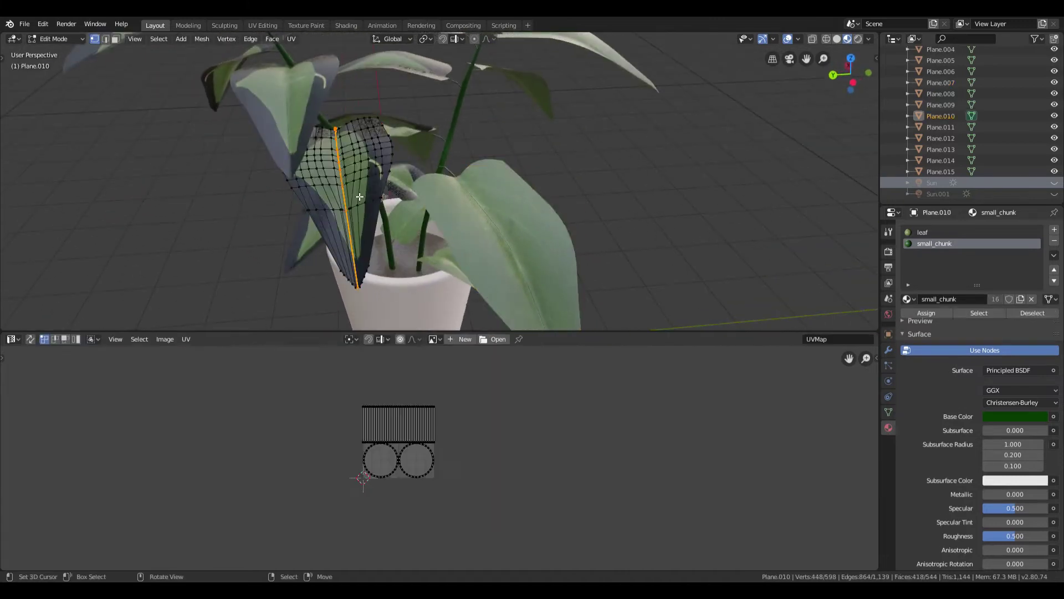
{"action": "key", "text": "l"}
{"action": "key", "text": "u"}
{"action": "left_click", "coordinate": [362, 189]}
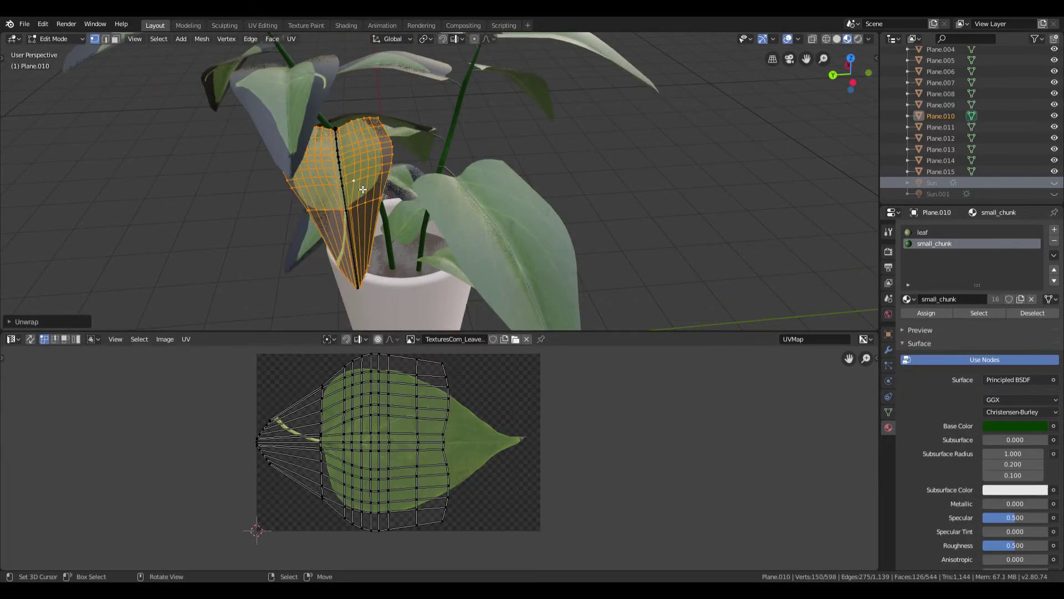
{"action": "key", "text": "Tab"}
{"action": "key", "text": "Tab"}
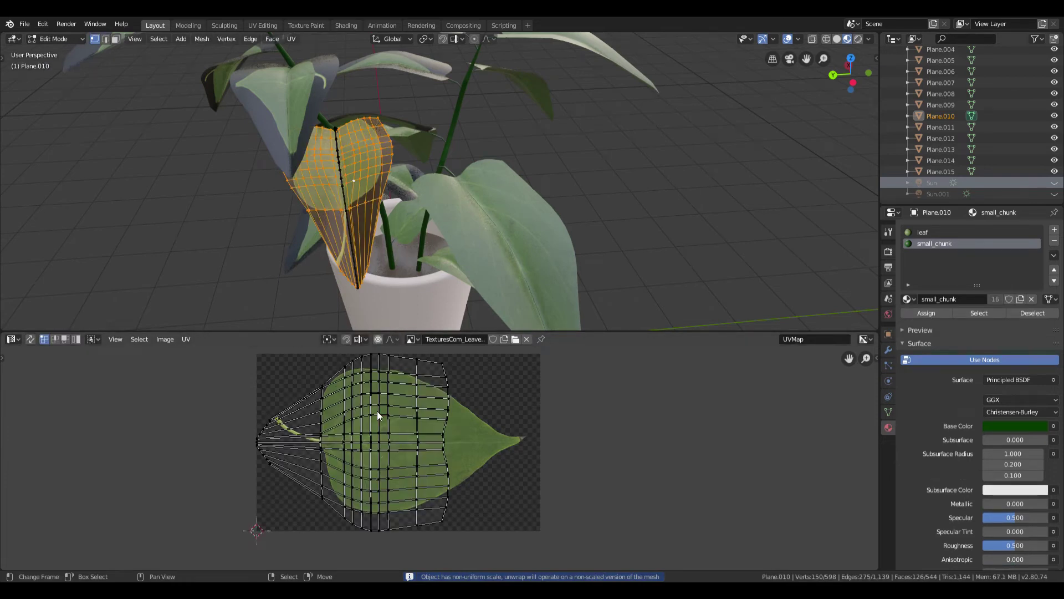
- Rotate the UV island 180°, shift it along X, and scale it in X and Y inside the leaf image
{"action": "type", "text": "ar180"}
{"action": "key", "text": "Return"}
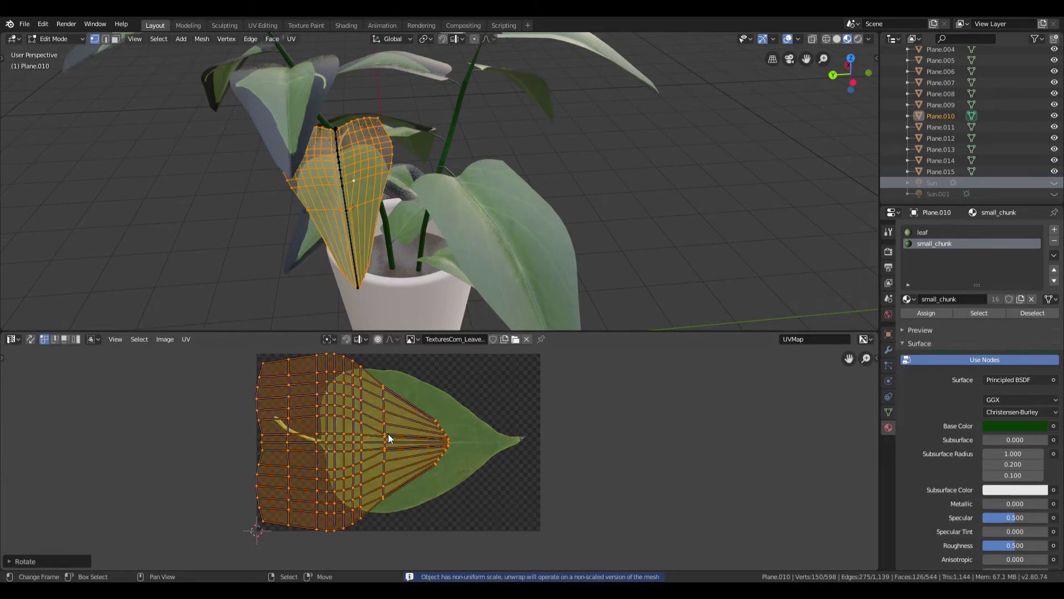
{"action": "key", "text": "g"}
{"action": "key", "text": "x"}
{"action": "left_click", "coordinate": [450, 448]}
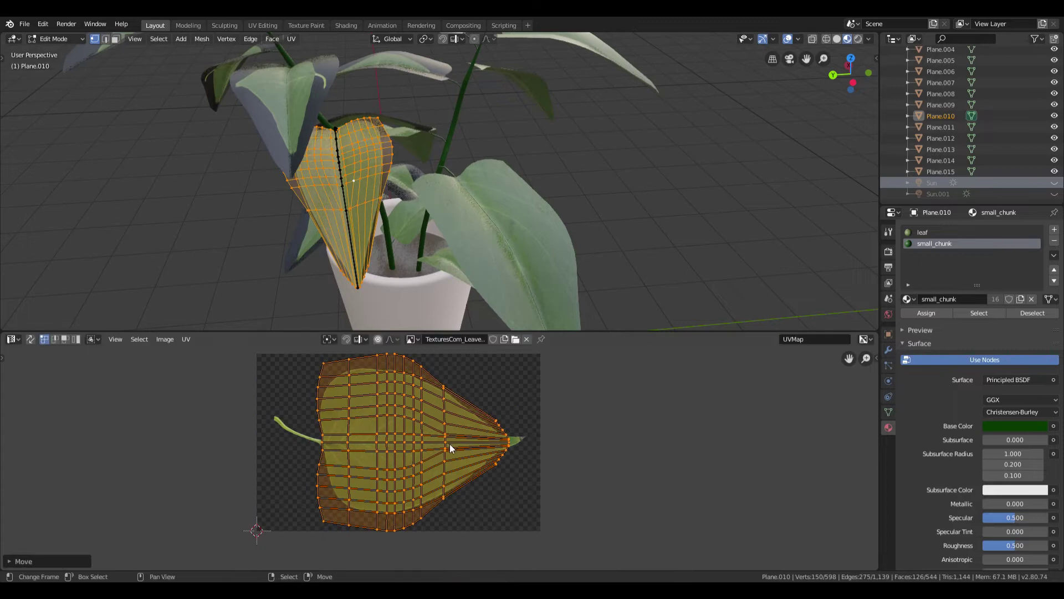
{"action": "key", "text": "s"}
{"action": "key", "text": "x"}
{"action": "left_click", "coordinate": [446, 444]}
{"action": "key", "text": "s"}
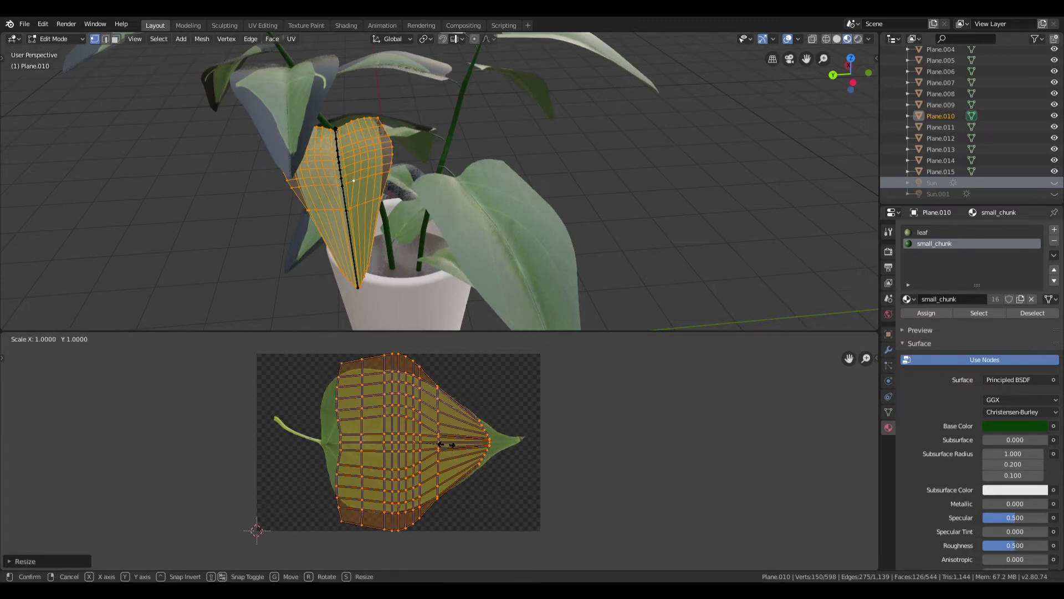
{"action": "key", "text": "y"}
{"action": "left_click", "coordinate": [436, 443]}
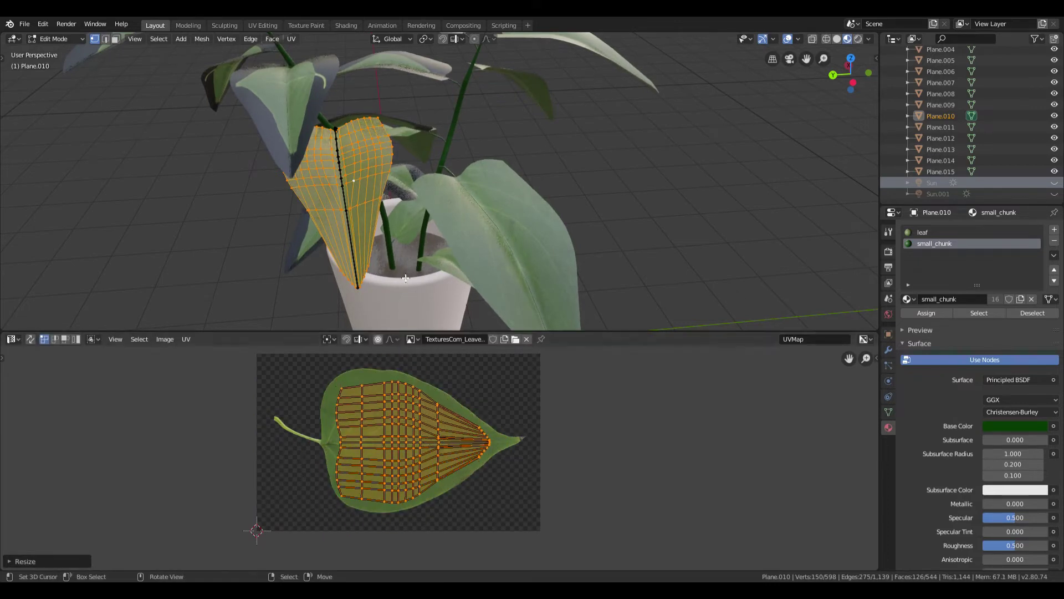
- Select the upper-left Plane.009 leaf and unwrap its whole mesh into UVs
{"action": "key", "text": "Tab"}
{"action": "left_click", "coordinate": [306, 95]}
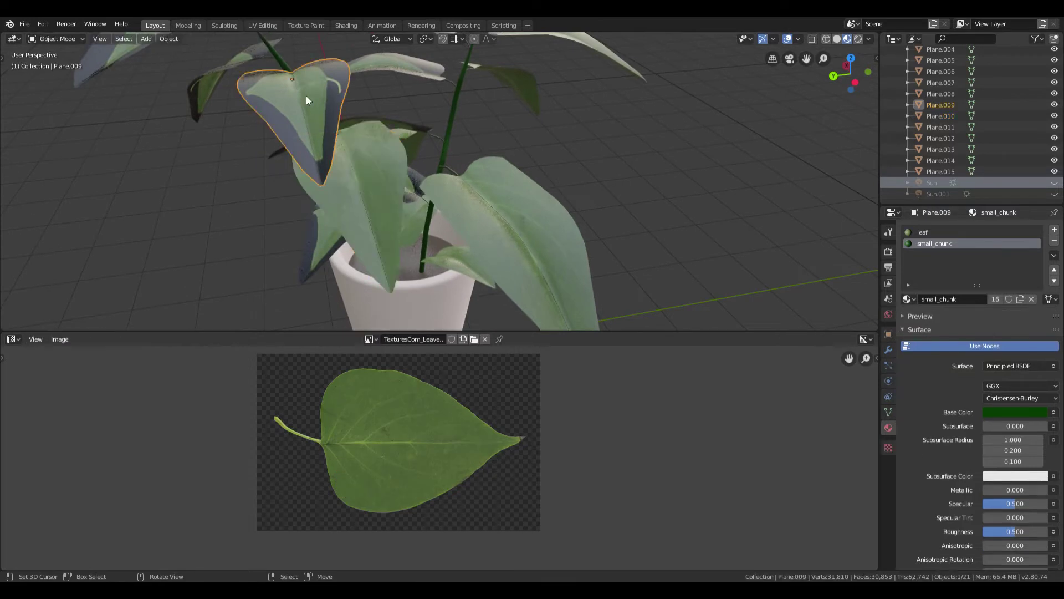
{"action": "key", "text": "Tab"}
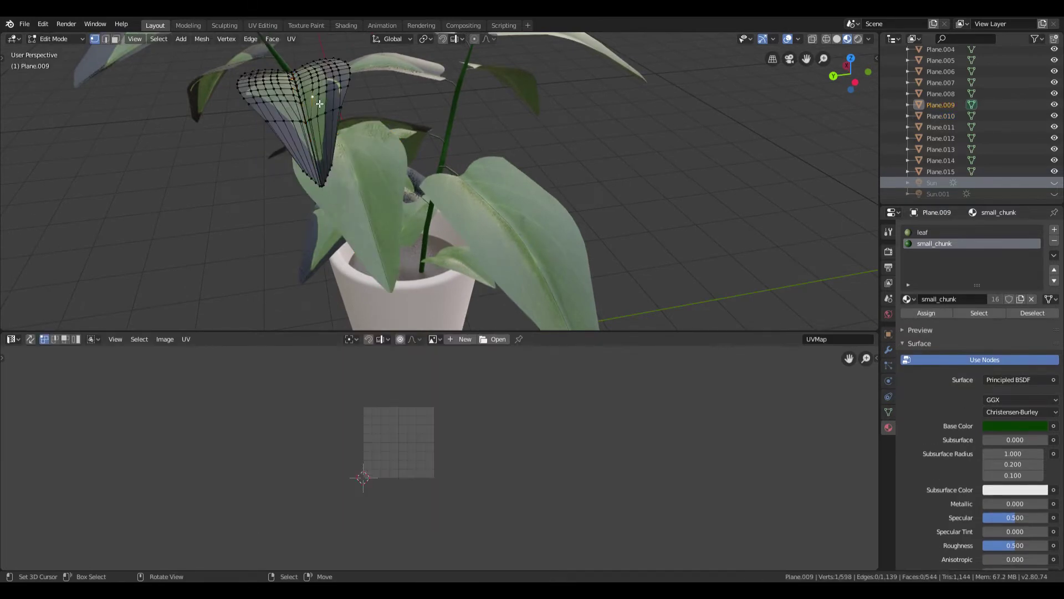
{"action": "key", "text": "ctrl+l"}
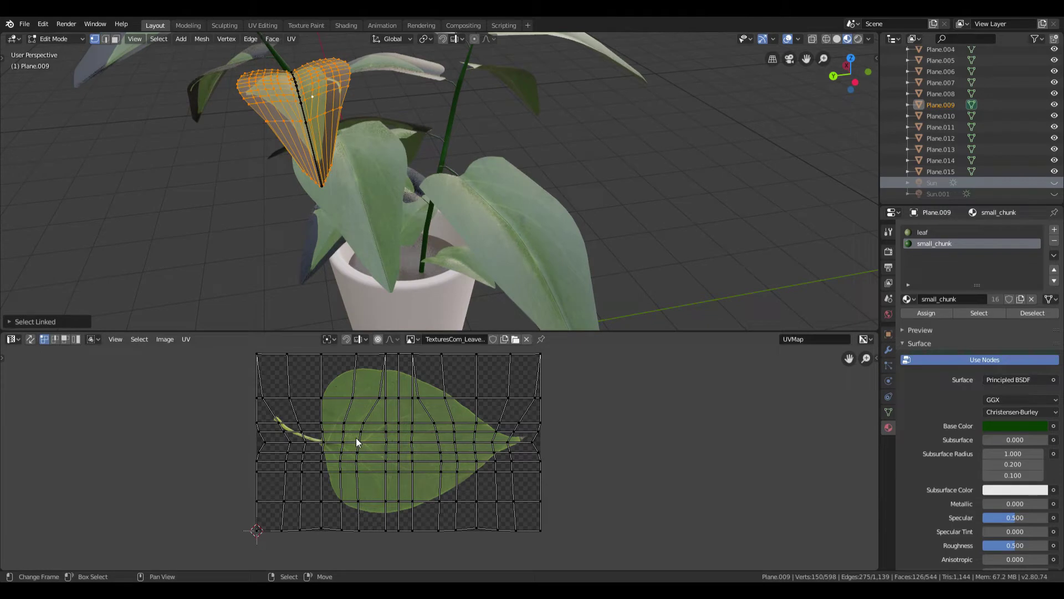
{"action": "key", "text": "u"}
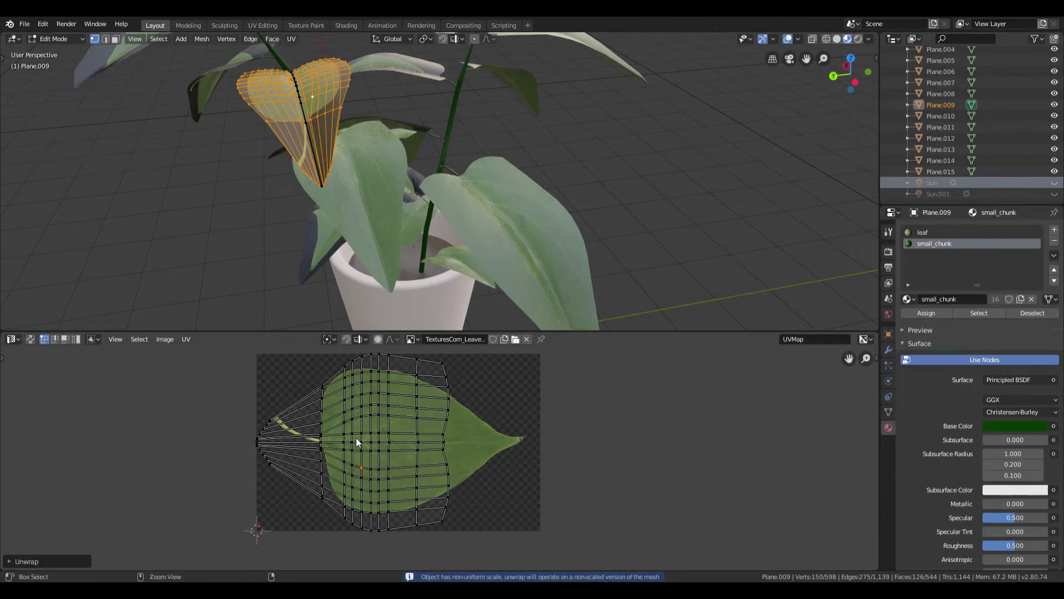
{"action": "left_click", "coordinate": [356, 427]}
- Rotate the UVs 180°, move them over the leaf image, scale in X and Y, and exit Edit Mode
{"action": "type", "text": "a"}
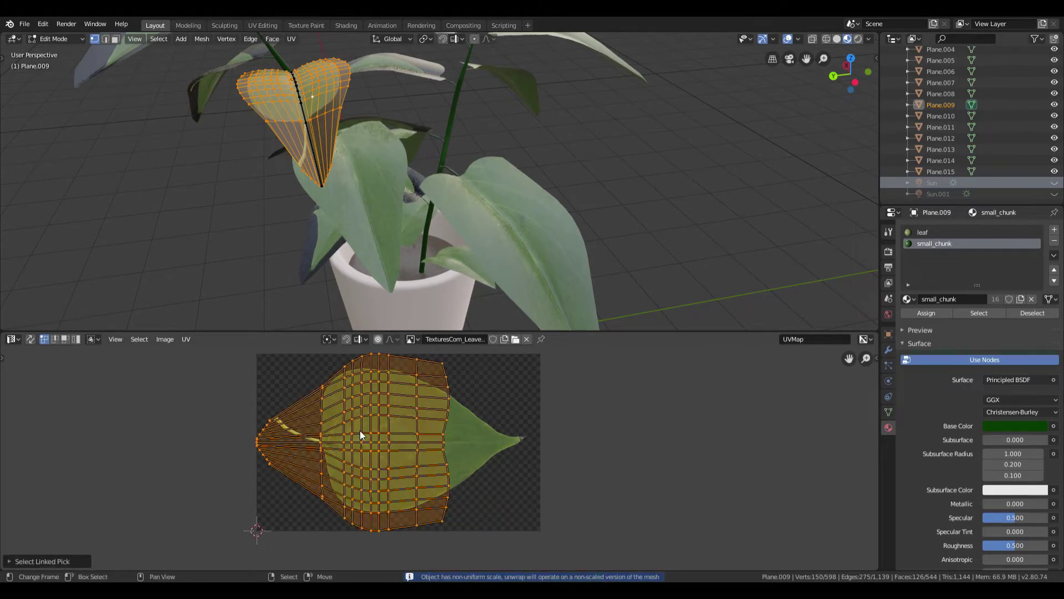
{"action": "type", "text": "r180"}
{"action": "key", "text": "Return"}
{"action": "key", "text": "g"}
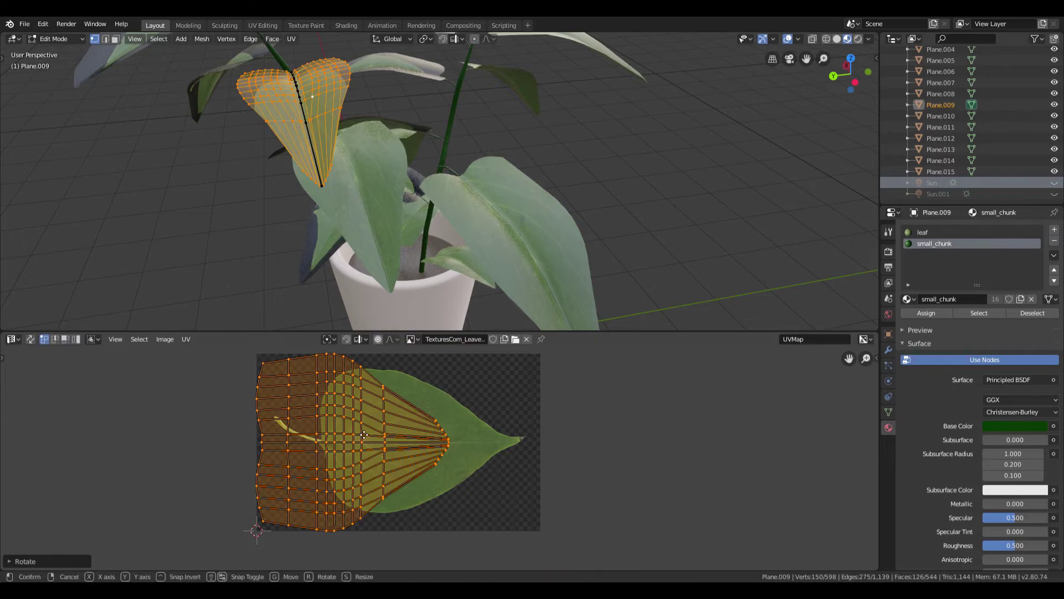
{"action": "left_click", "coordinate": [422, 447]}
{"action": "key", "text": "s"}
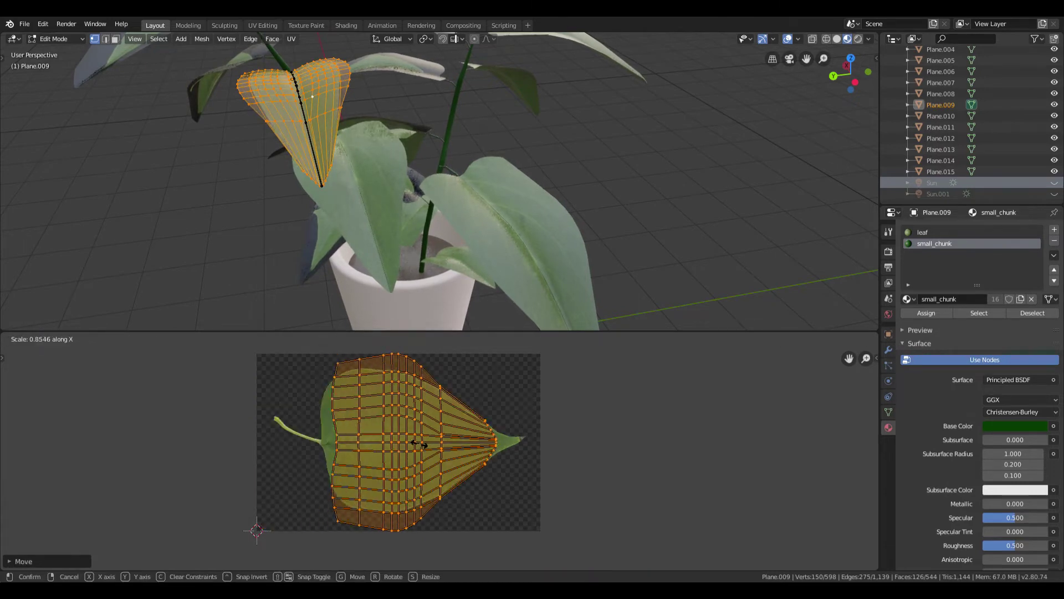
{"action": "key", "text": "x"}
{"action": "left_click", "coordinate": [420, 445]}
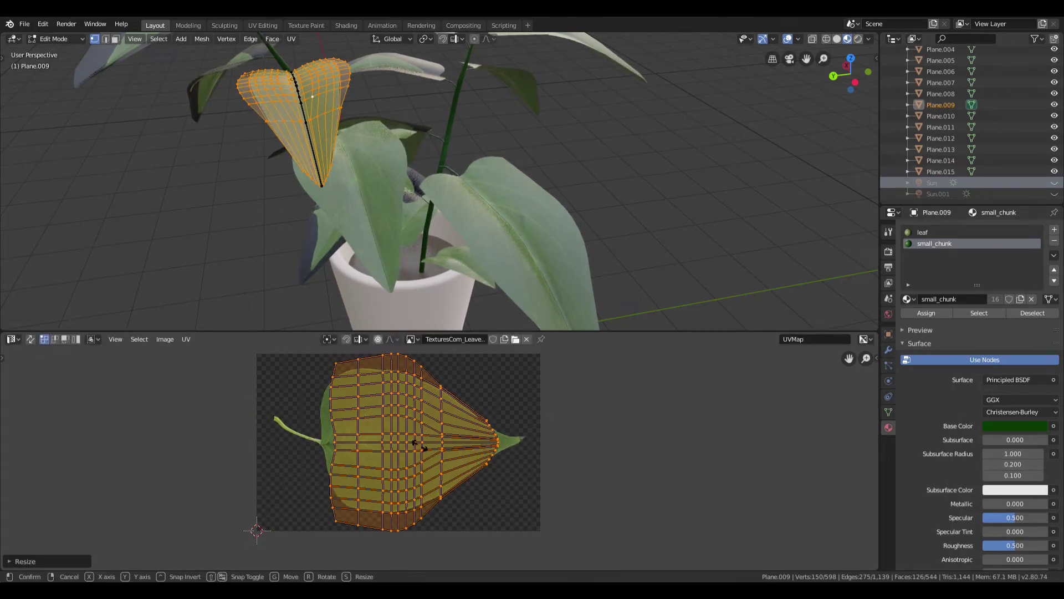
{"action": "key", "text": "s"}
{"action": "key", "text": "y"}
{"action": "left_click", "coordinate": [416, 443]}
{"action": "key", "text": "Tab"}
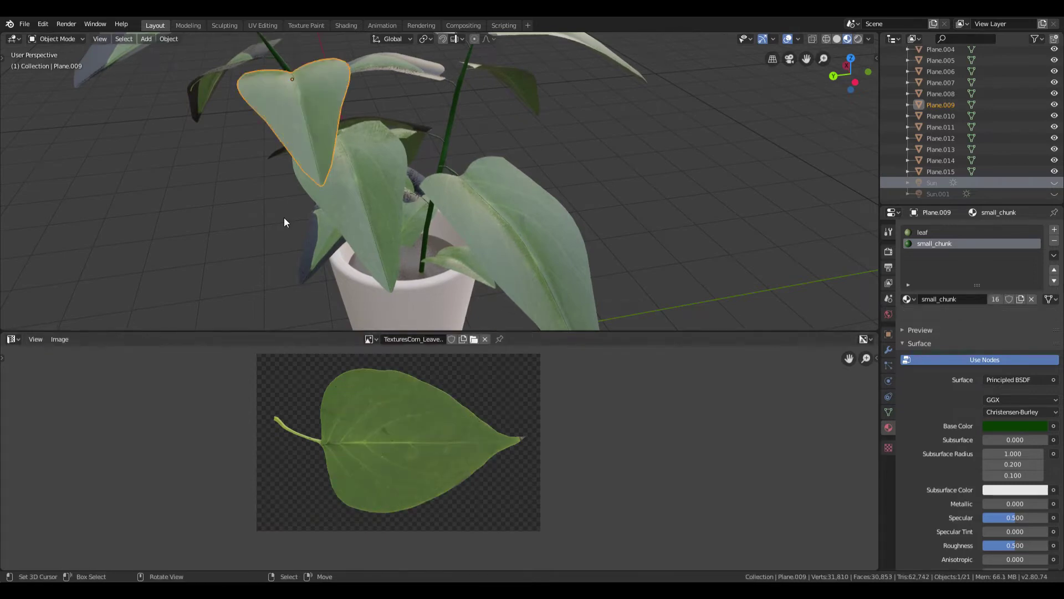
- Select the small Plane.011 leaf at the pot rim and unwrap its whole mesh
{"action": "middle_click_drag", "start_coordinate": [351, 221], "coordinate": [454, 209]}
{"action": "left_click", "coordinate": [448, 223]}
{"action": "key", "text": "Tab"}
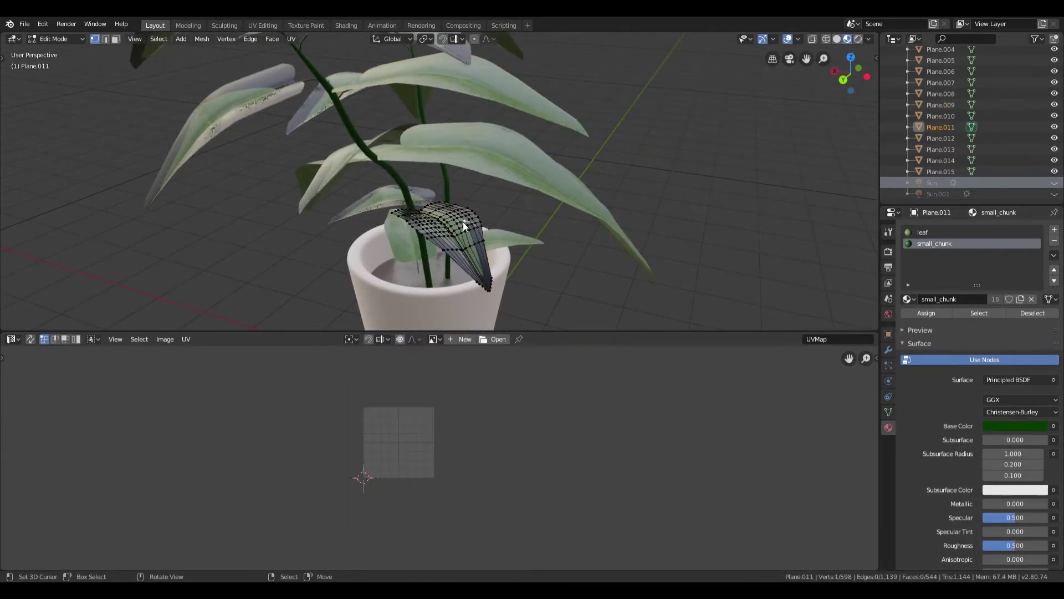
{"action": "key", "text": "l"}
{"action": "key", "text": "u"}
{"action": "left_click", "coordinate": [463, 222]}
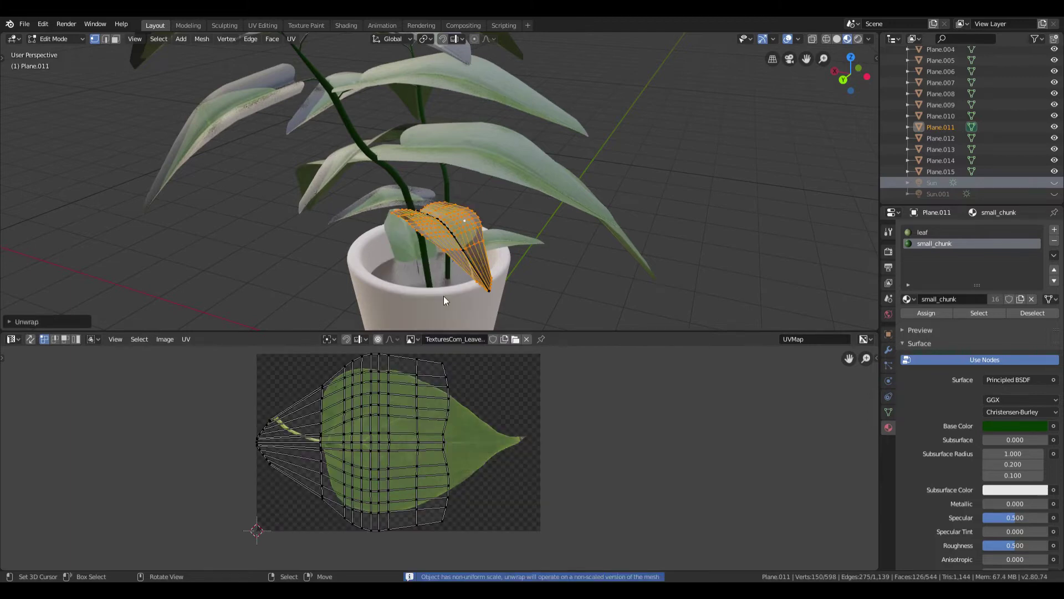
- Rotate the leaf's UV island 180° and move it vertically over the leaf image
{"action": "type", "text": "lr"}
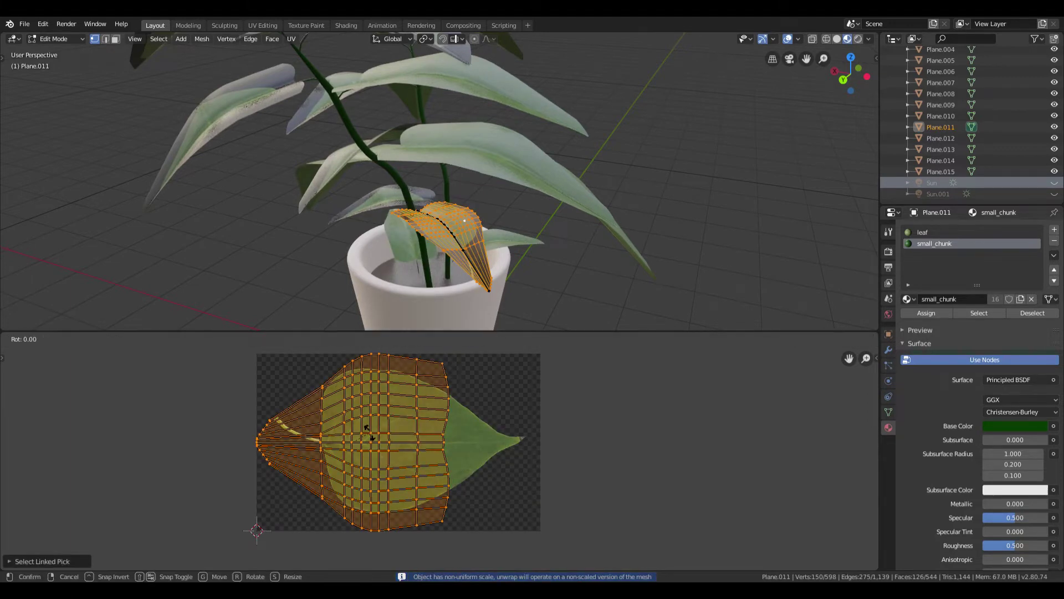
{"action": "type", "text": "180"}
{"action": "key", "text": "Return"}
{"action": "key", "text": "g"}
{"action": "key", "text": "y"}
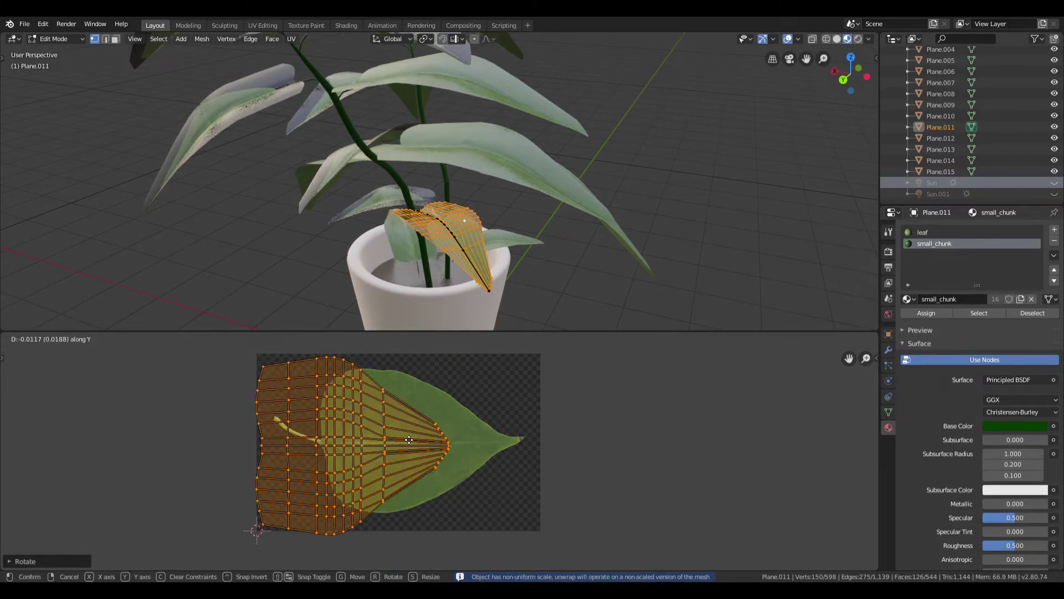
{"action": "left_click", "coordinate": [399, 437]}
- Scale the UV island in X, then Y, then X again to fit the leaf, and exit Edit Mode
{"action": "key", "text": "s"}
{"action": "key", "text": "x"}
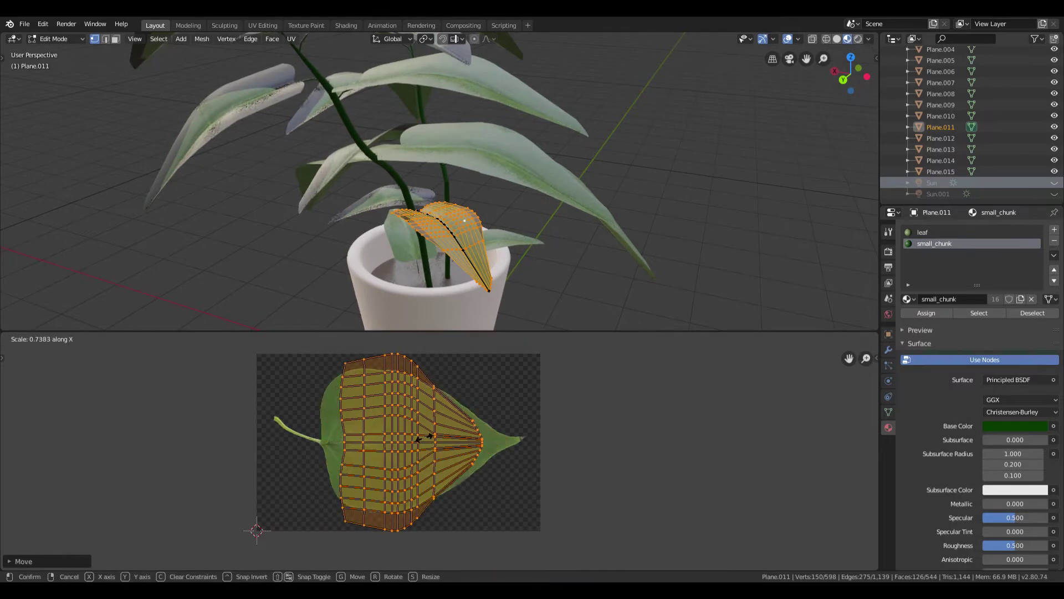
{"action": "left_click", "coordinate": [426, 438]}
{"action": "key", "text": "s"}
{"action": "key", "text": "y"}
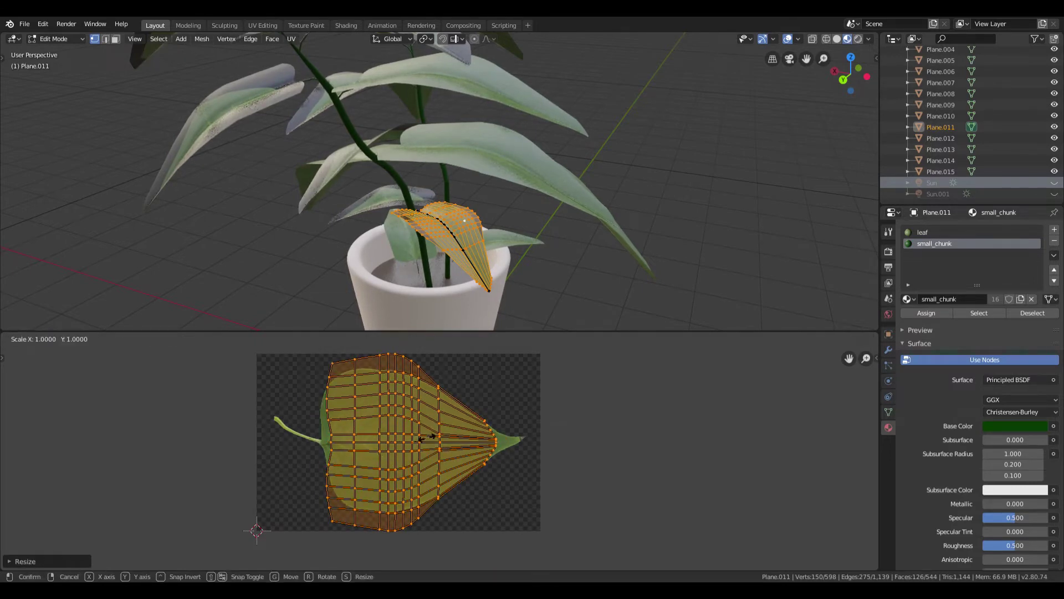
{"action": "left_click", "coordinate": [421, 434]}
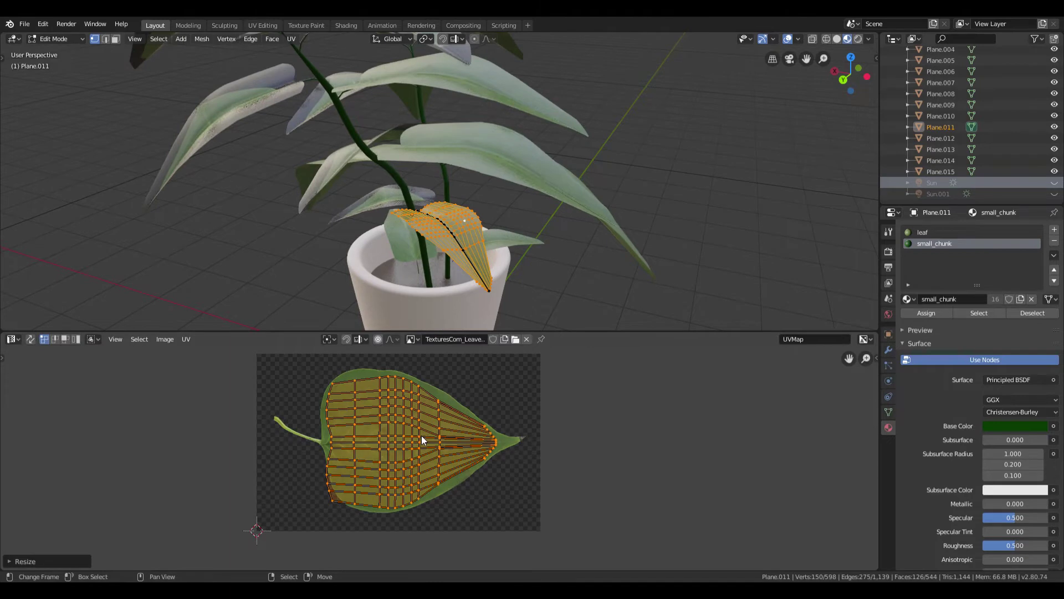
{"action": "key", "text": "s"}
{"action": "key", "text": "x"}
{"action": "left_click", "coordinate": [418, 436]}
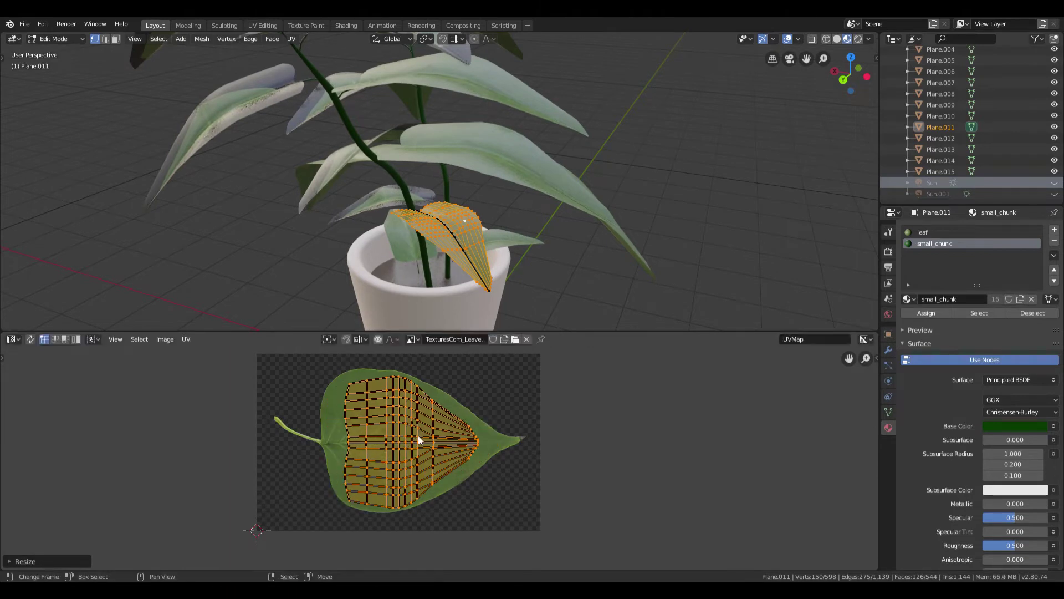
{"action": "key", "text": "Tab"}
{"action": "middle_click_drag", "start_coordinate": [340, 219], "coordinate": [411, 240]}
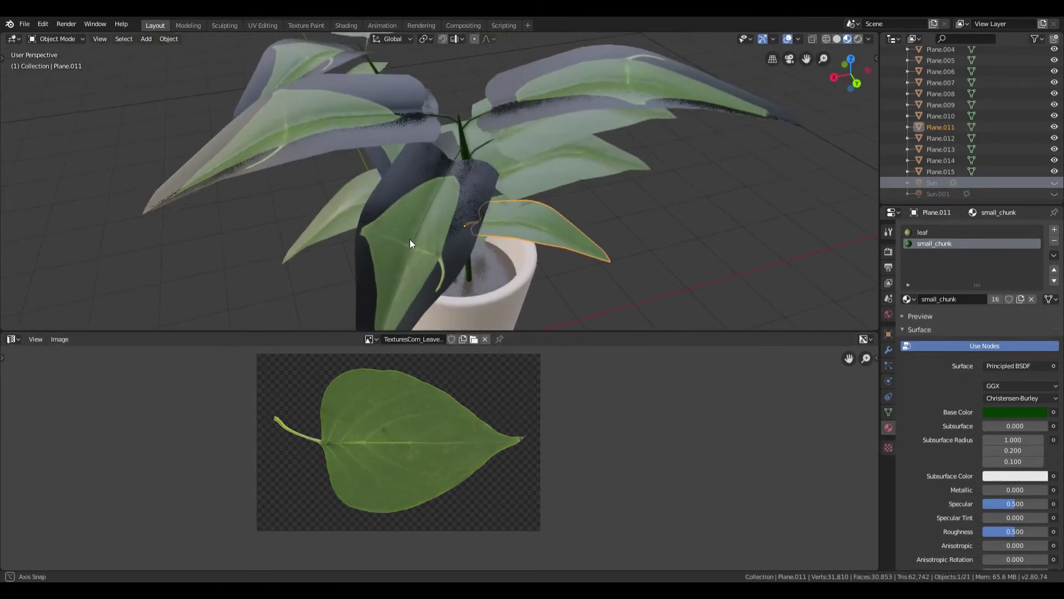
- Select the Plane.013 leaf and unwrap its whole mesh into UVs
{"action": "left_click", "coordinate": [430, 231]}
{"action": "key", "text": "Tab"}
{"action": "key", "text": "l"}
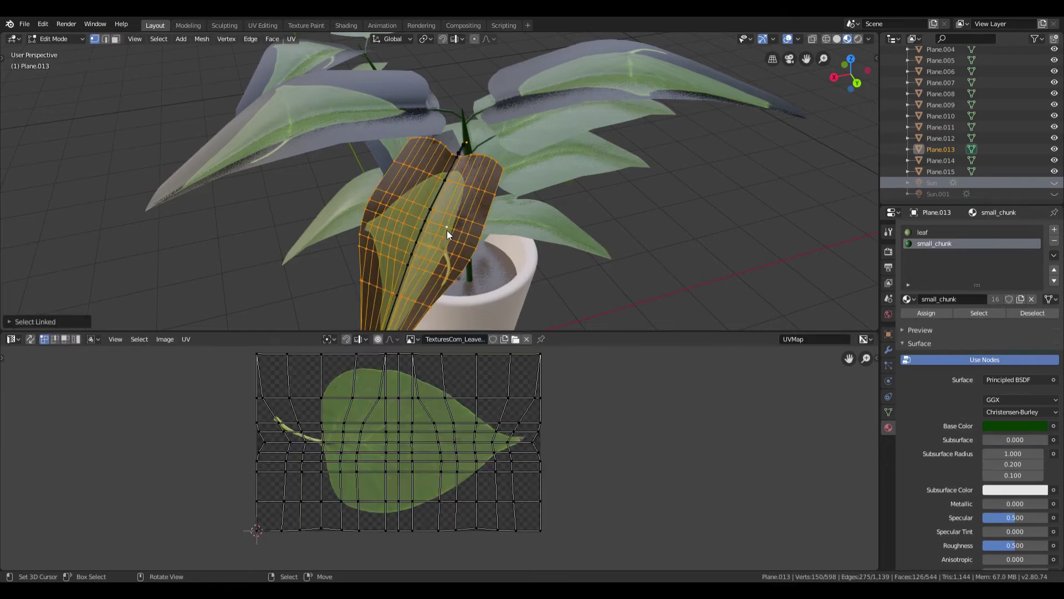
{"action": "key", "text": "u"}
{"action": "left_click", "coordinate": [446, 230]}
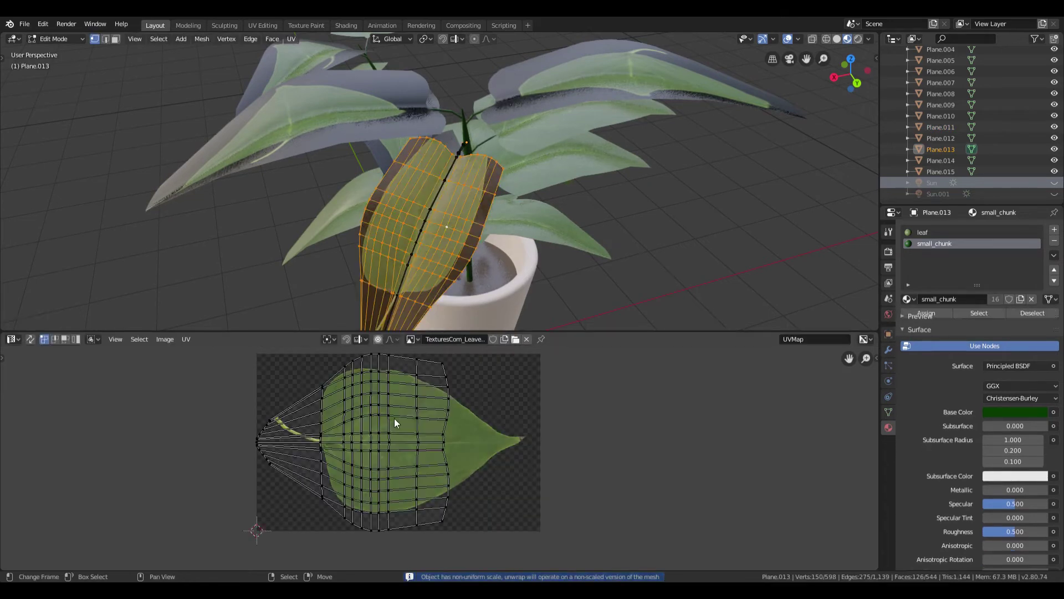
- Rotate Plane.013's UV island 180°, move and shrink it over the leaf image, then exit Edit Mode
{"action": "key", "text": "l"}
{"action": "scroll", "coordinate": [389, 427], "scroll_direction": "up", "scroll_amount": 3}
{"action": "scroll", "coordinate": [389, 427], "scroll_direction": "down", "scroll_amount": 9}
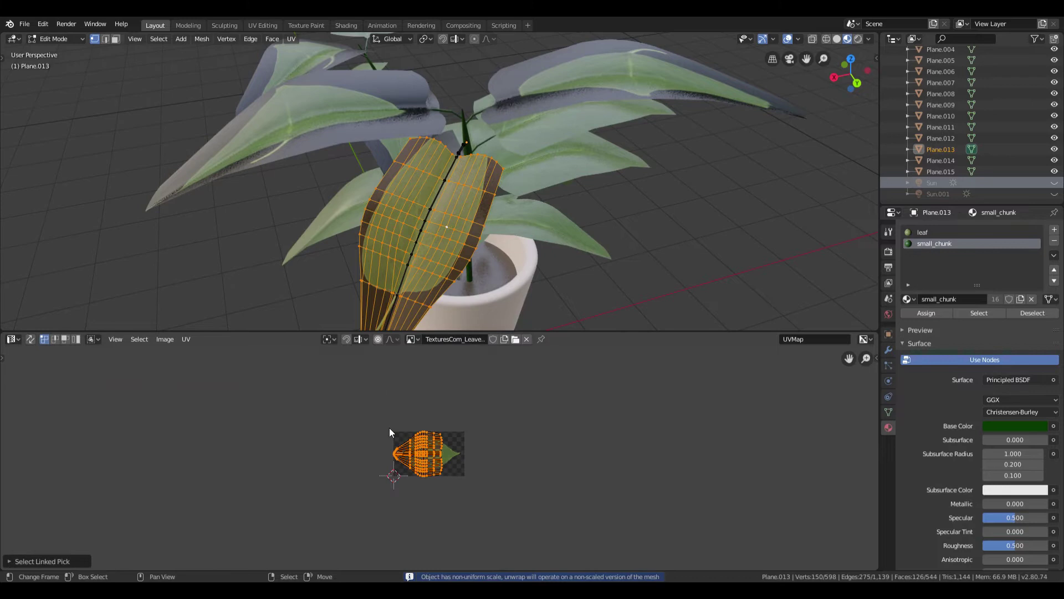
{"action": "key", "text": "alt+a"}
{"action": "scroll", "coordinate": [404, 497], "scroll_direction": "up", "scroll_amount": 6}
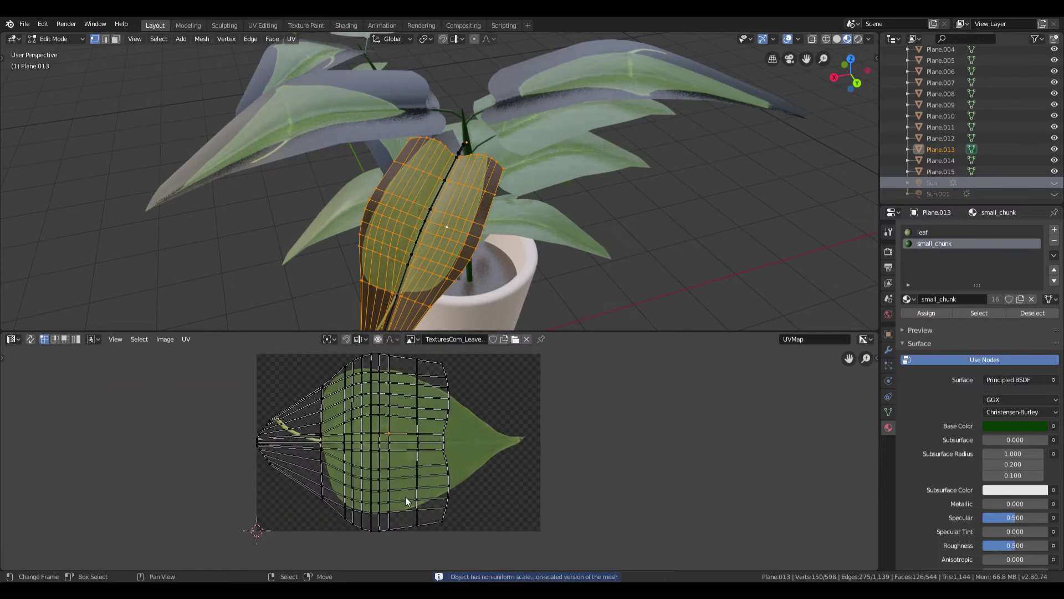
{"action": "type", "text": "lr180"}
{"action": "key", "text": "Return"}
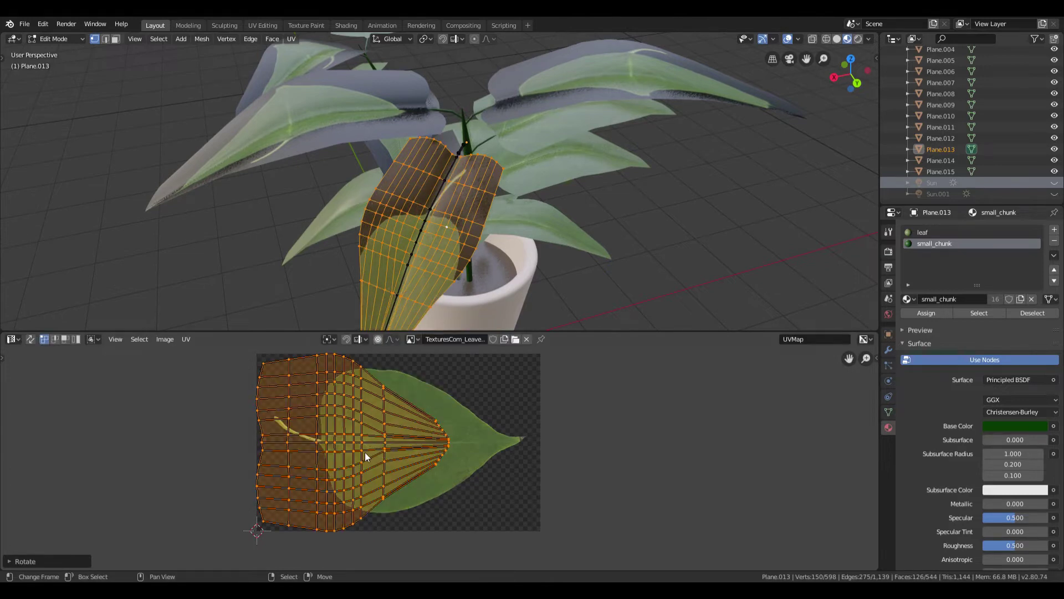
{"action": "key", "text": "g"}
{"action": "left_click", "coordinate": [421, 447]}
{"action": "key", "text": "s"}
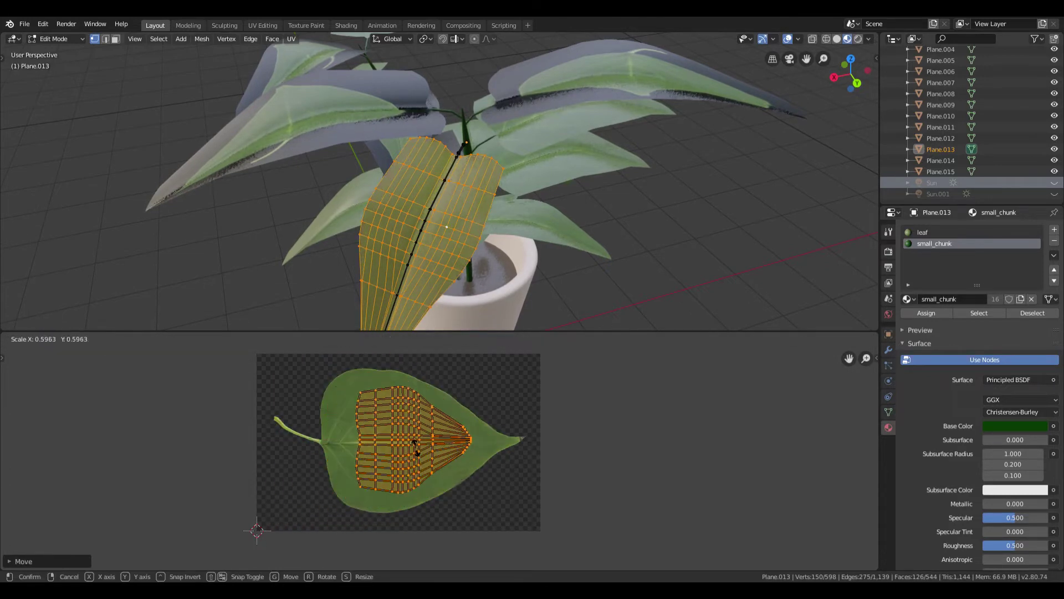
{"action": "left_click", "coordinate": [420, 446]}
{"action": "key", "text": "Tab"}
- Select the Plane.003 leaf and unwrap its whole mesh into UVs
{"action": "mouse_move", "coordinate": [392, 191]}
{"action": "middle_mouse_down"}
{"action": "mouse_move", "coordinate": [474, 184]}
{"action": "mouse_move", "coordinate": [453, 187]}
{"action": "middle_mouse_up"}
{"action": "left_click", "coordinate": [454, 188]}
{"action": "key", "text": "Tab"}
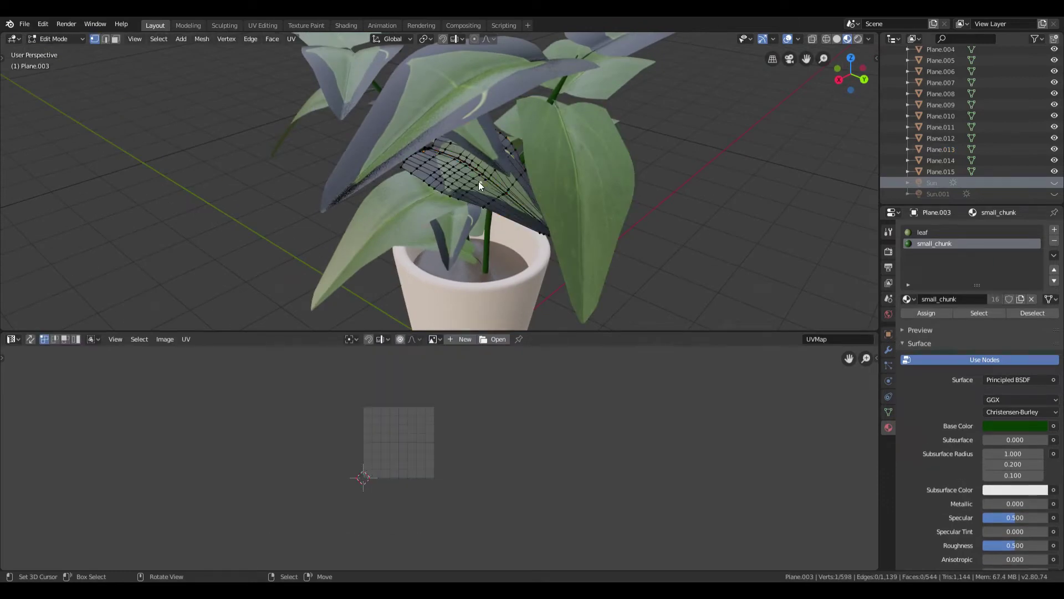
{"action": "key", "text": "l"}
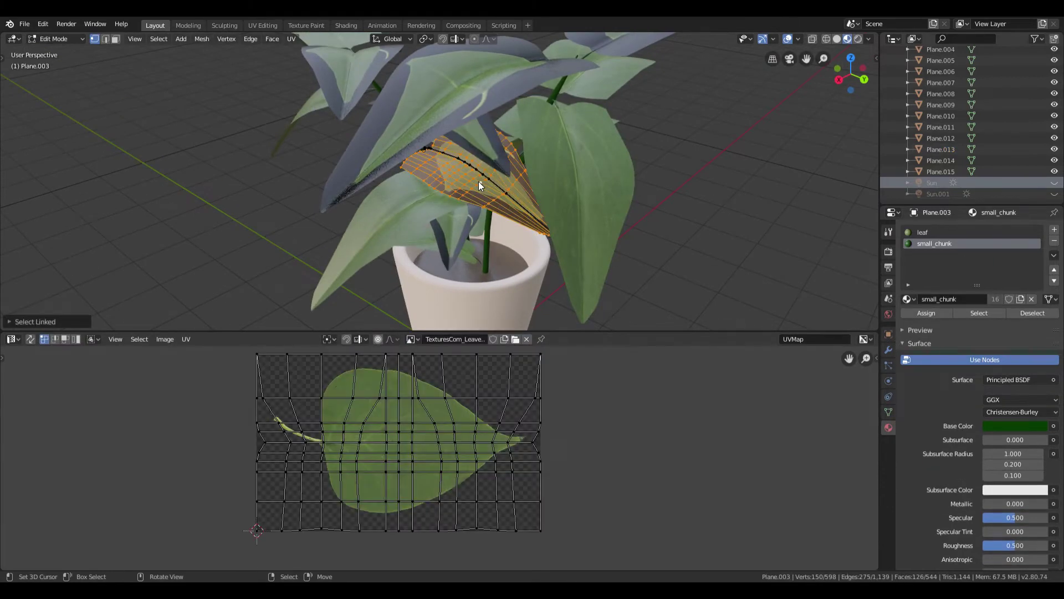
{"action": "key", "text": "u"}
{"action": "left_click", "coordinate": [478, 181]}
- Rotate Plane.003's UV island so its tip points right, shift it over the leaf image, and exit Edit Mode
{"action": "key", "text": "l"}
{"action": "scroll", "coordinate": [386, 441], "scroll_direction": "up", "scroll_amount": 3}
{"action": "type", "text": "r11"}
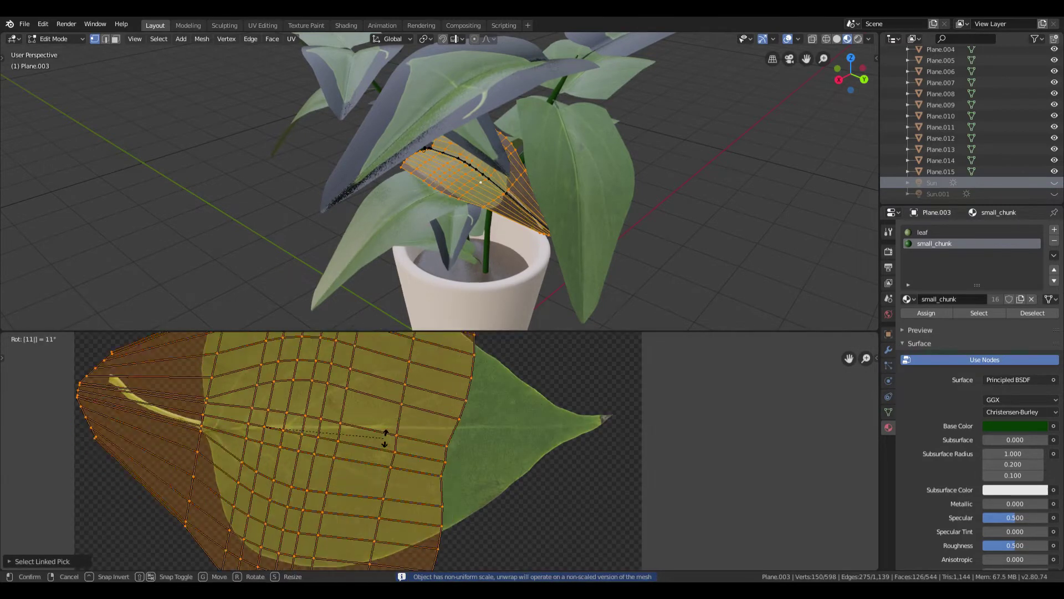
{"action": "key", "text": "Return"}
{"action": "scroll", "coordinate": [384, 438], "scroll_direction": "down", "scroll_amount": 3}
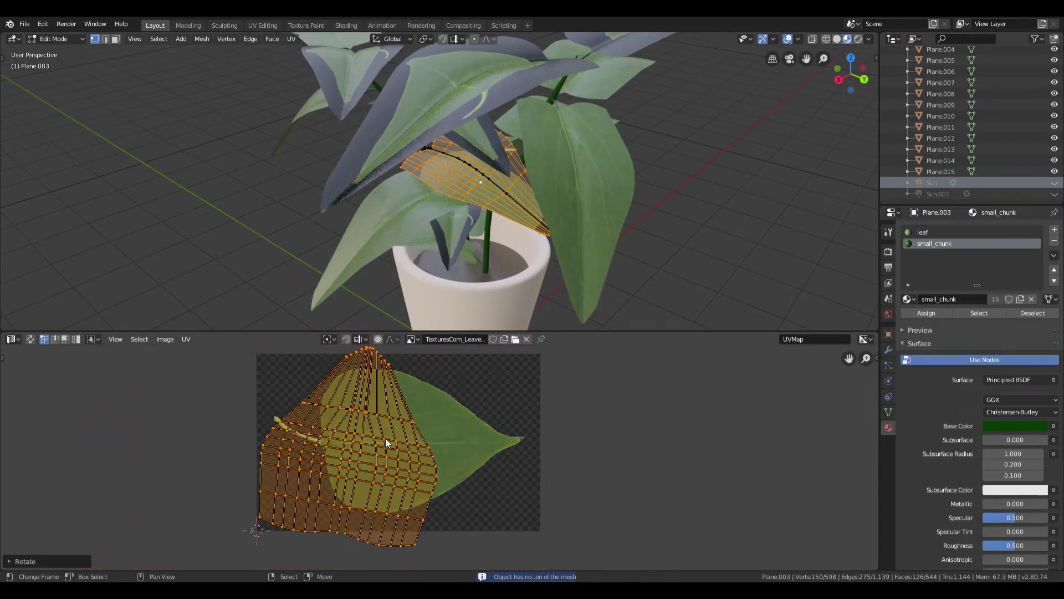
{"action": "key", "text": "ctrl+z"}
{"action": "key", "text": "r"}
{"action": "key", "text": "Return"}
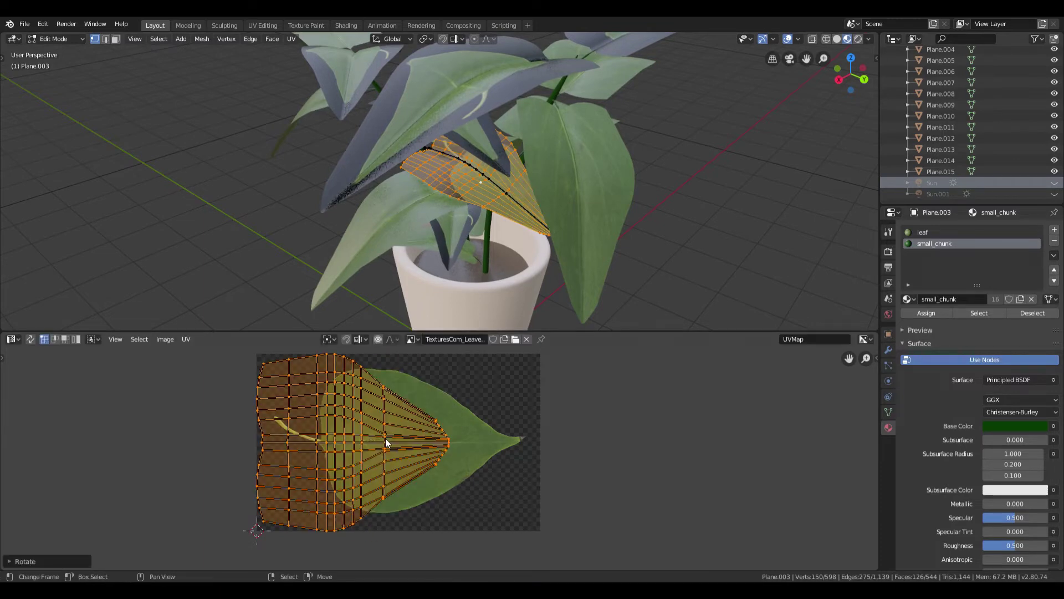
{"action": "key", "text": "g"}
{"action": "key", "text": "Return"}
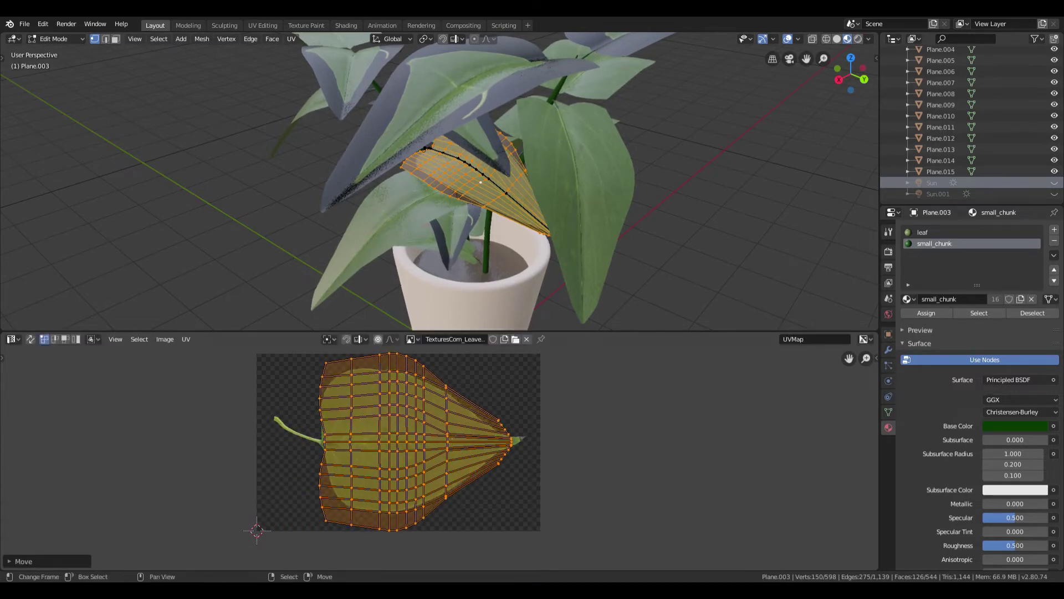
{"action": "key", "text": "Tab"}
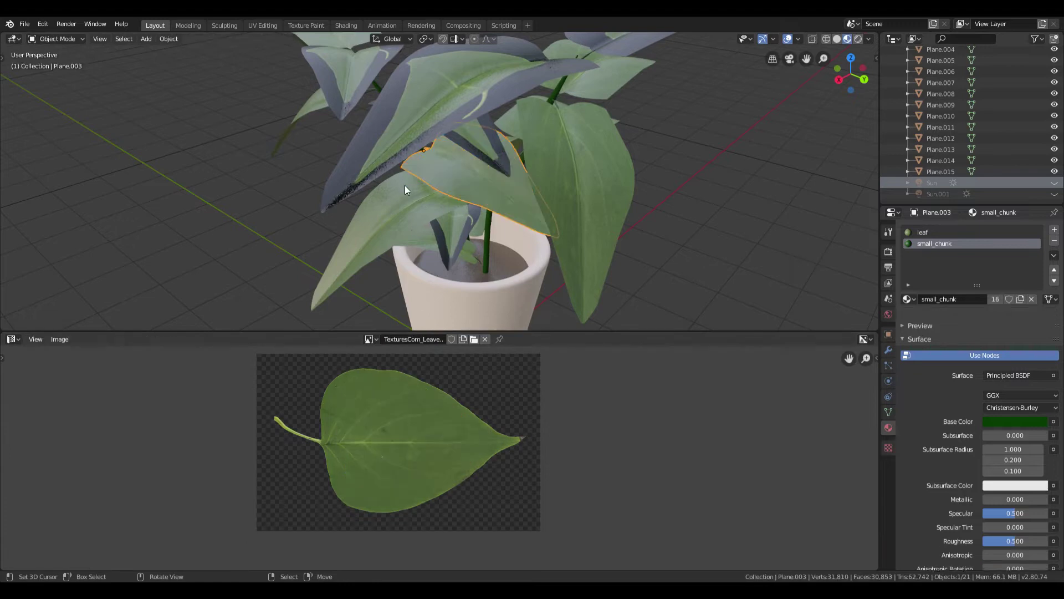
- Select the small leaf Plane.004's whole mesh in Edit Mode and unwrap it
{"action": "mouse_move", "coordinate": [381, 238]}
{"action": "middle_mouse_down"}
{"action": "mouse_move", "coordinate": [527, 209]}
{"action": "mouse_move", "coordinate": [414, 231]}
{"action": "middle_mouse_up"}
{"action": "left_click", "coordinate": [474, 186]}
{"action": "scroll", "coordinate": [362, 204], "scroll_direction": "up", "scroll_amount": 3}
{"action": "left_click", "coordinate": [422, 222]}
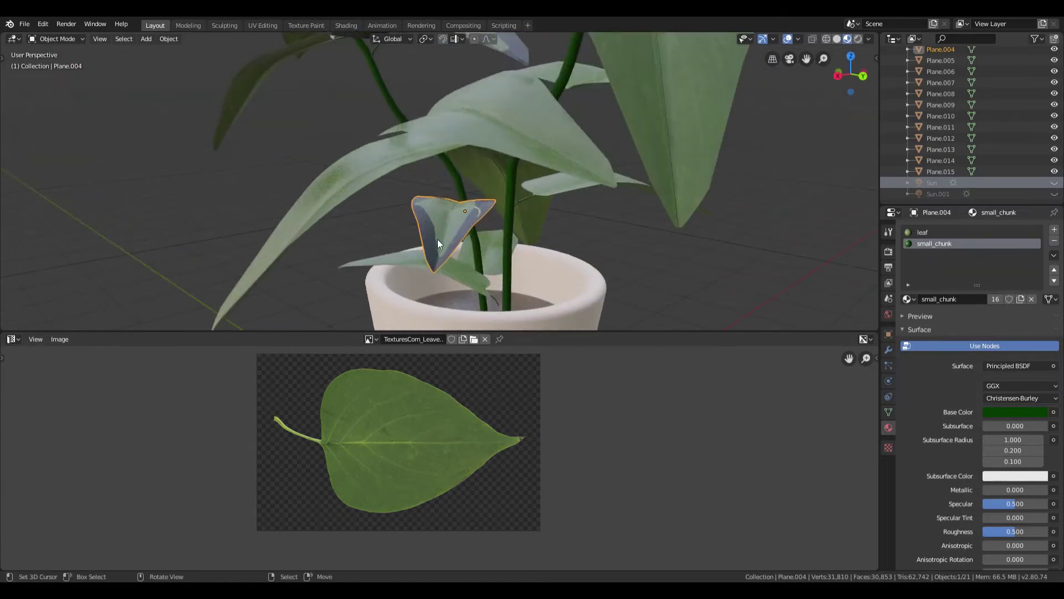
{"action": "key", "text": "Tab"}
{"action": "left_click", "coordinate": [464, 228]}
{"action": "key", "text": "ctrl+l"}
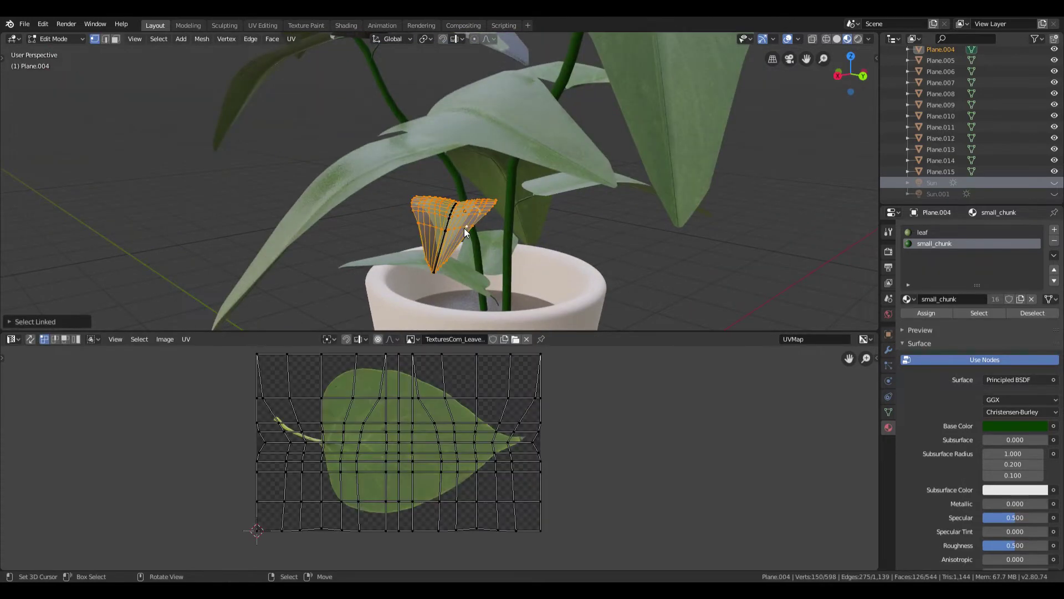
{"action": "key", "text": "u"}
{"action": "left_click", "coordinate": [447, 265]}
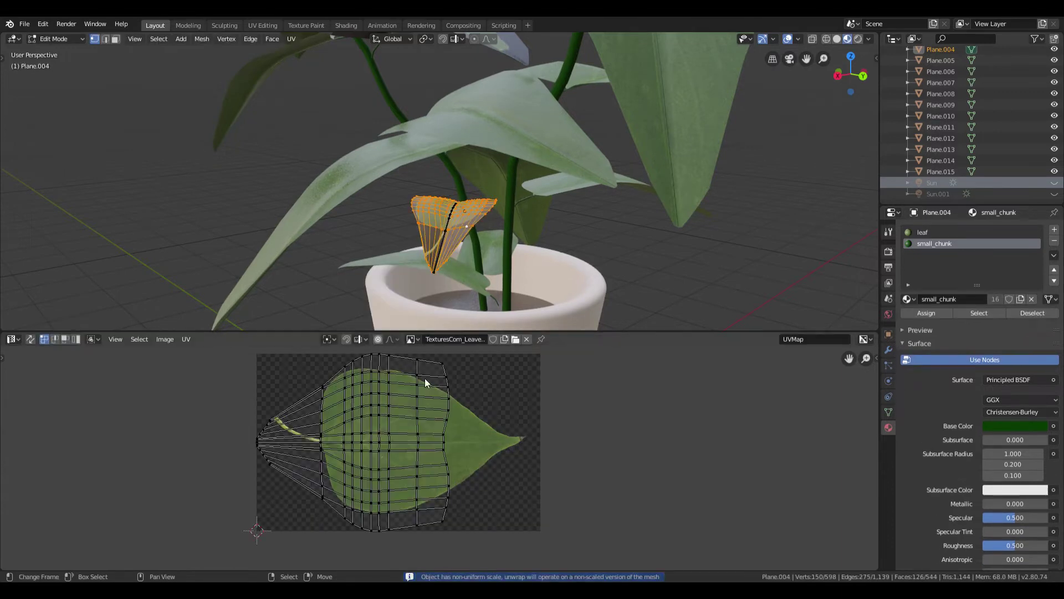
- Rotate Plane.004's UV island 180°, then move and shrink it onto the leaf image
{"action": "type", "text": "ar"}
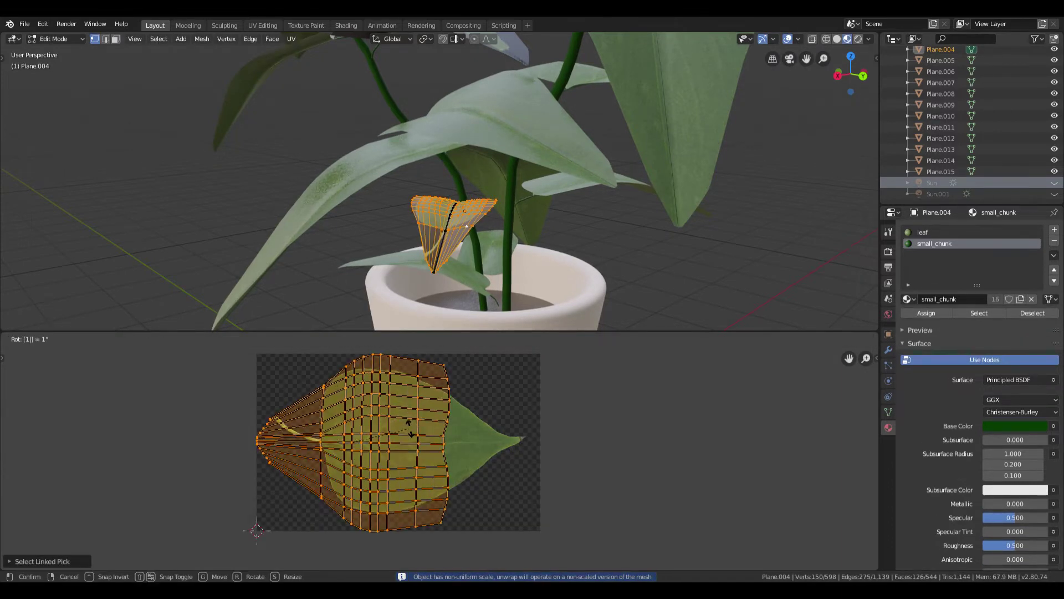
{"action": "type", "text": "180"}
{"action": "key", "text": "Return"}
{"action": "key", "text": "g"}
{"action": "left_click", "coordinate": [470, 429]}
{"action": "key", "text": "s"}
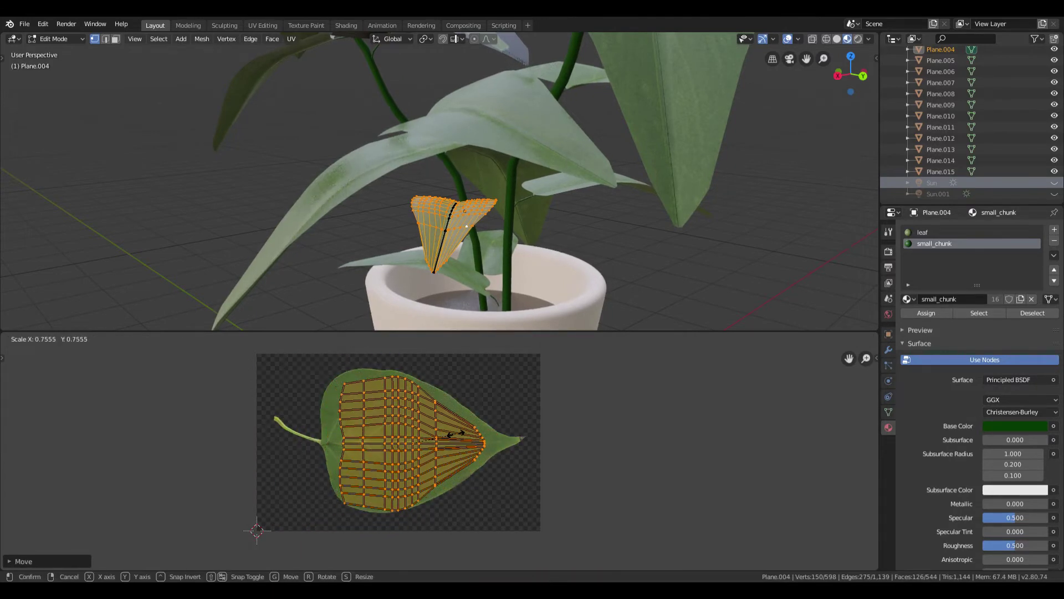
{"action": "left_click", "coordinate": [449, 433]}
{"action": "key", "text": "Tab"}
- Select leaf Plane.001's whole mesh in Edit Mode and unwrap it
{"action": "mouse_move", "coordinate": [335, 203]}
{"action": "middle_mouse_down"}
{"action": "mouse_move", "coordinate": [428, 213]}
{"action": "mouse_move", "coordinate": [534, 198]}
{"action": "mouse_move", "coordinate": [596, 234]}
{"action": "middle_mouse_up"}
{"action": "scroll", "coordinate": [596, 234], "scroll_direction": "down", "scroll_amount": 4}
{"action": "middle_click_drag", "start_coordinate": [544, 171], "coordinate": [345, 238]}
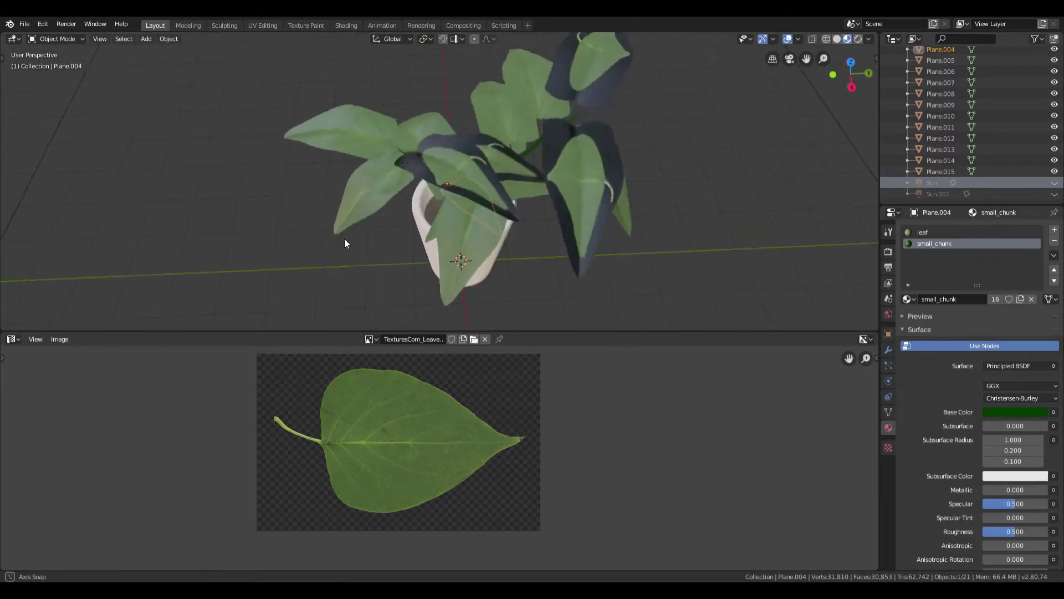
{"action": "scroll", "coordinate": [344, 244], "scroll_direction": "up", "scroll_amount": 3}
{"action": "left_click", "coordinate": [424, 175]}
{"action": "key", "text": "Tab"}
{"action": "left_click", "coordinate": [463, 158]}
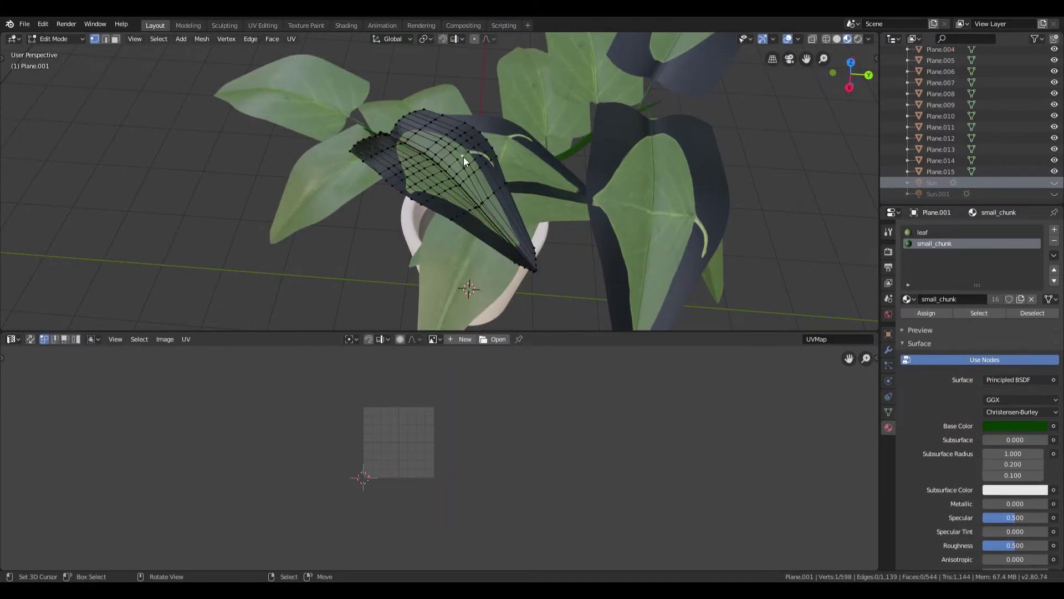
{"action": "key", "text": "l"}
{"action": "key", "text": "u"}
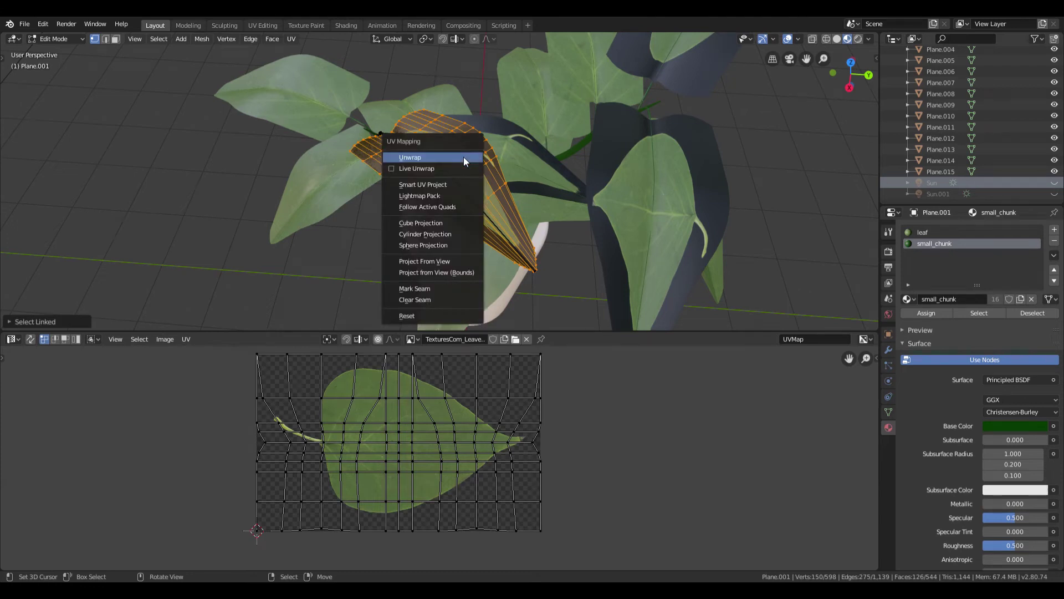
{"action": "left_click", "coordinate": [463, 158]}
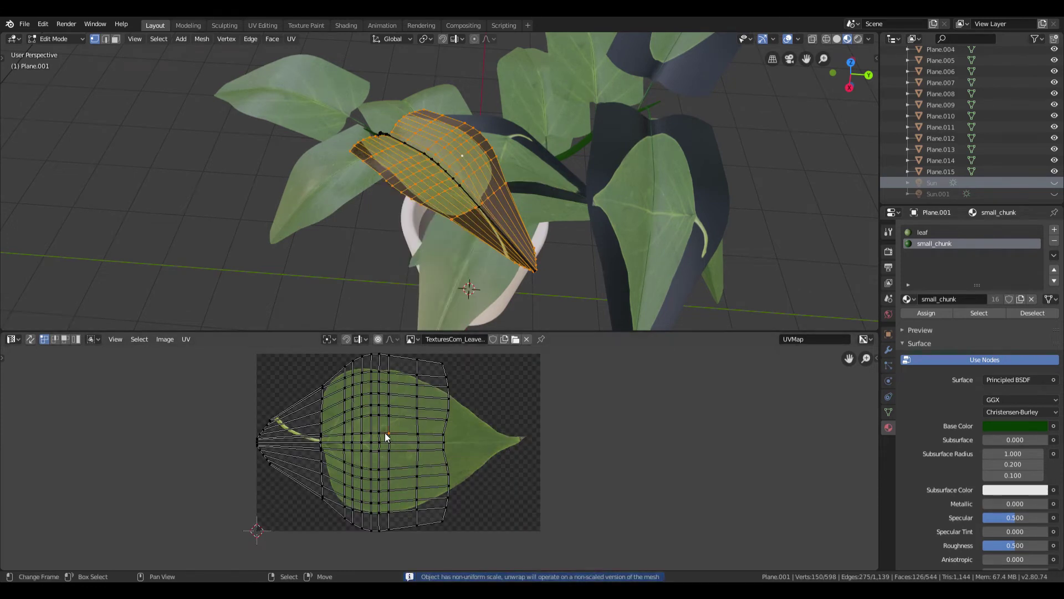
- Rotate Plane.001's UV island 180°, then move and shrink it inside the leaf image
{"action": "type", "text": "lr180"}
{"action": "key", "text": "Return"}
{"action": "key", "text": "g"}
{"action": "left_click", "coordinate": [466, 447]}
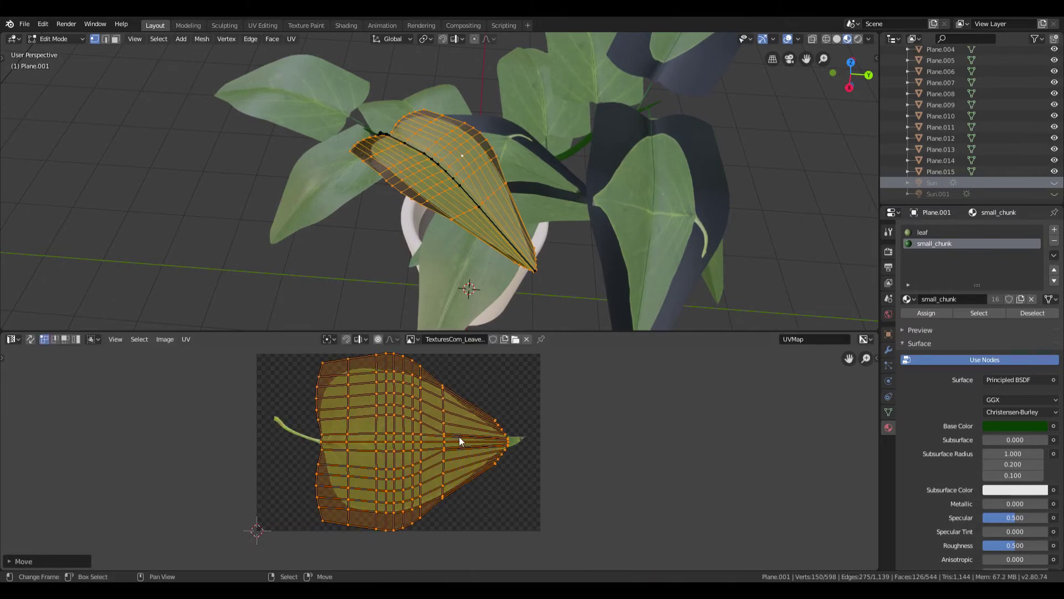
{"action": "key", "text": "s"}
{"action": "left_click", "coordinate": [487, 447]}
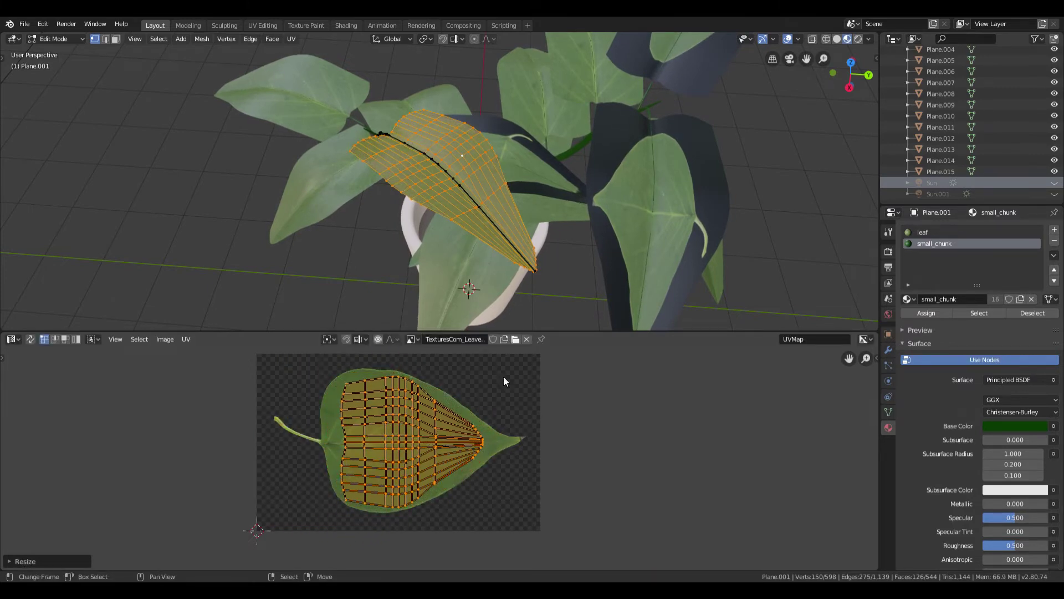
{"action": "key", "text": "Tab"}
- Select leaf Plane.012's whole mesh in Edit Mode and unwrap it afresh
{"action": "left_click", "coordinate": [653, 211]}
{"action": "key", "text": "Tab"}
{"action": "key", "text": "ctrl+l"}
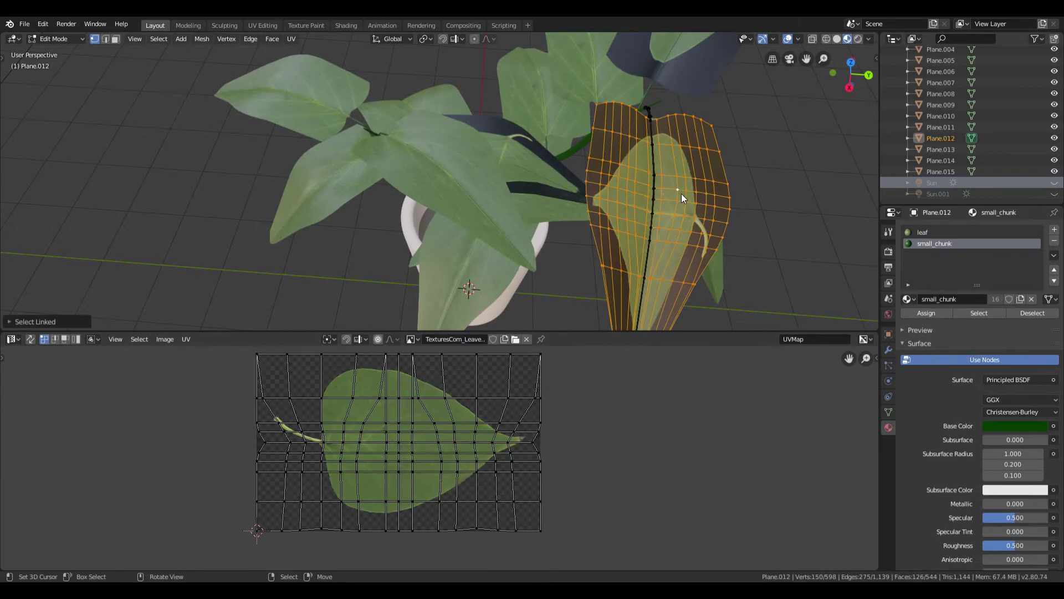
{"action": "key", "text": "u"}
{"action": "left_click", "coordinate": [681, 194]}
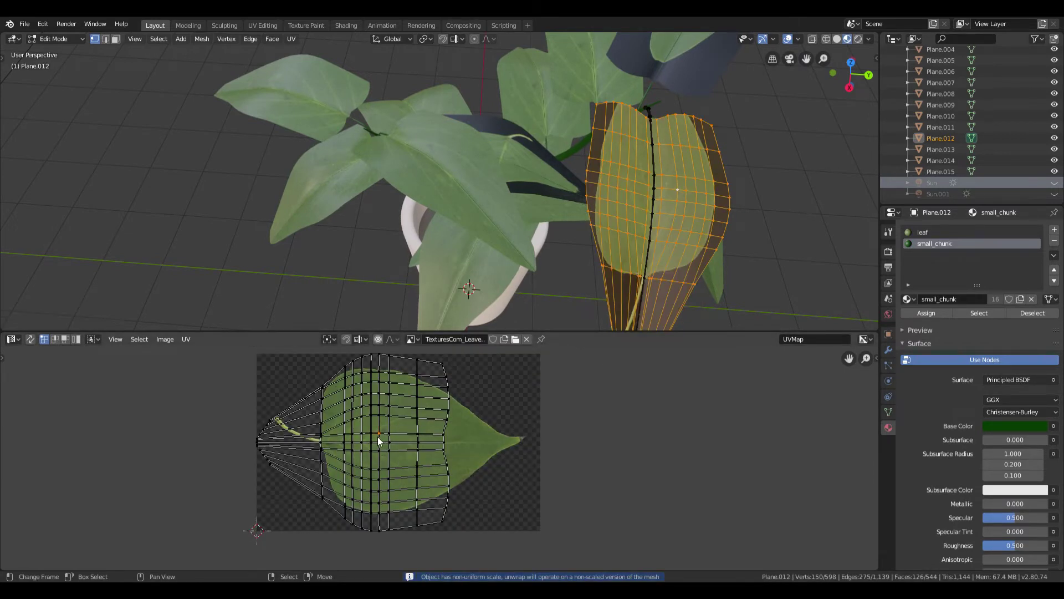
- Rotate Plane.012's UV island 180°, then move and shrink it onto the leaf texture
{"action": "type", "text": "ar180"}
{"action": "key", "text": "Return"}
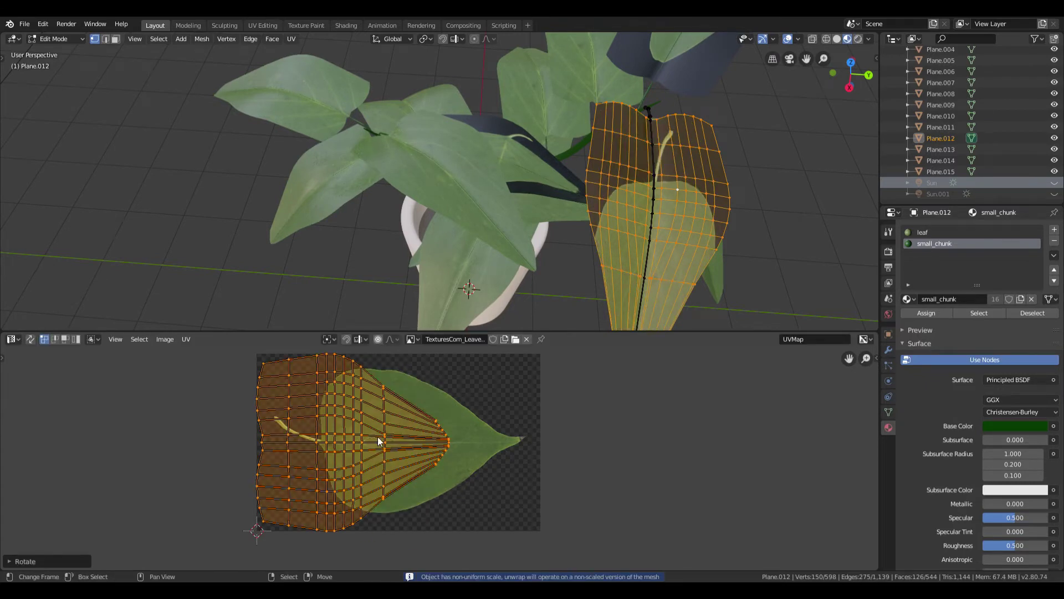
{"action": "key", "text": "g"}
{"action": "left_click", "coordinate": [475, 449]}
{"action": "key", "text": "s"}
{"action": "left_click", "coordinate": [458, 452]}
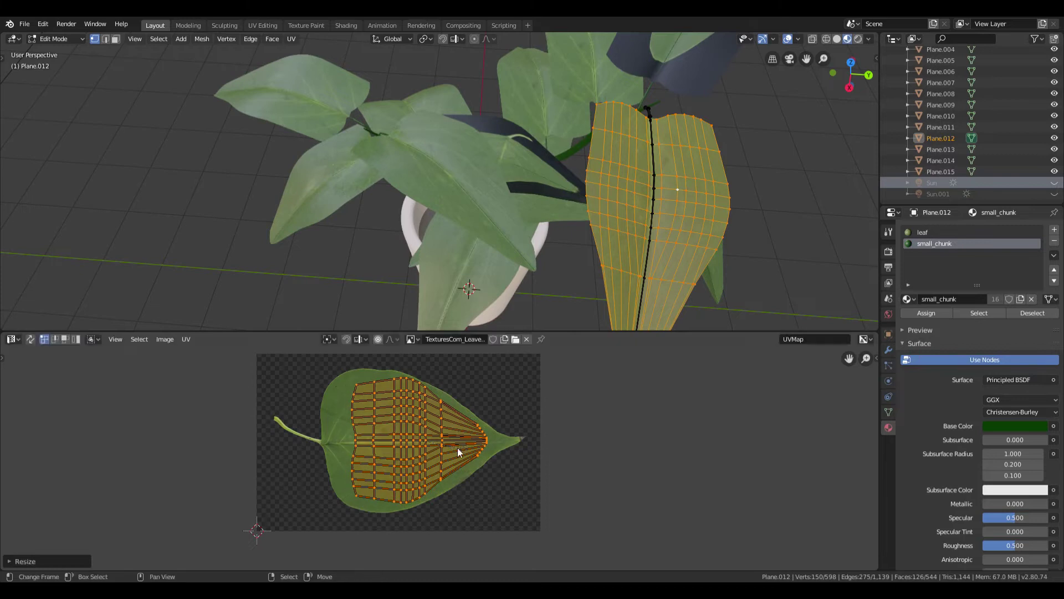
{"action": "key", "text": "Tab"}
- Select leaf Plane.000's whole mesh in Edit Mode and unwrap it afresh
{"action": "mouse_move", "coordinate": [528, 188]}
{"action": "middle_mouse_down"}
{"action": "mouse_move", "coordinate": [445, 174]}
{"action": "mouse_move", "coordinate": [480, 182]}
{"action": "middle_mouse_up"}
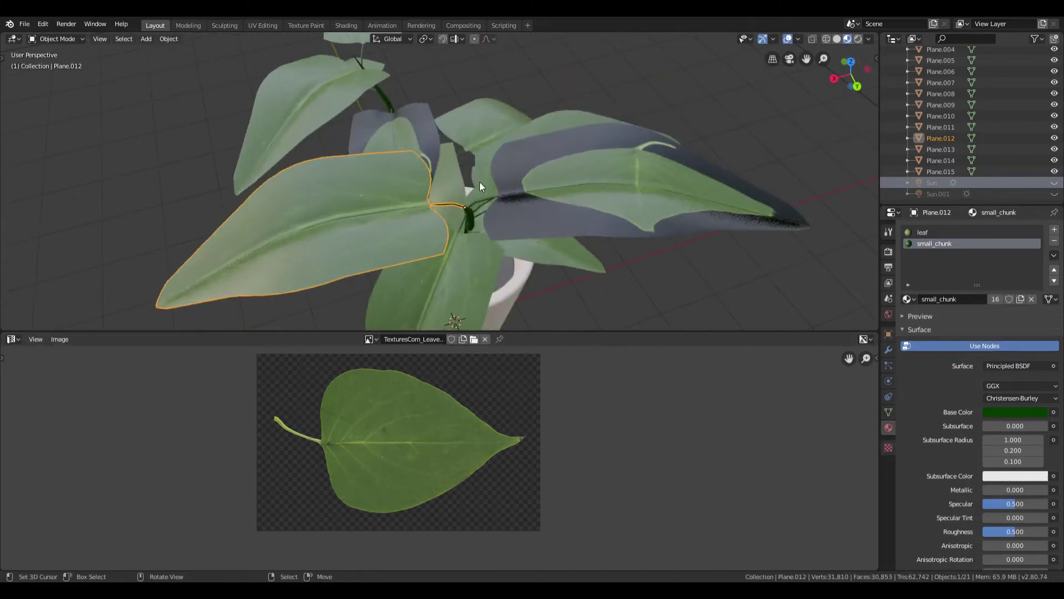
{"action": "left_click", "coordinate": [594, 191]}
{"action": "key", "text": "Tab"}
{"action": "key", "text": "ctrl+l"}
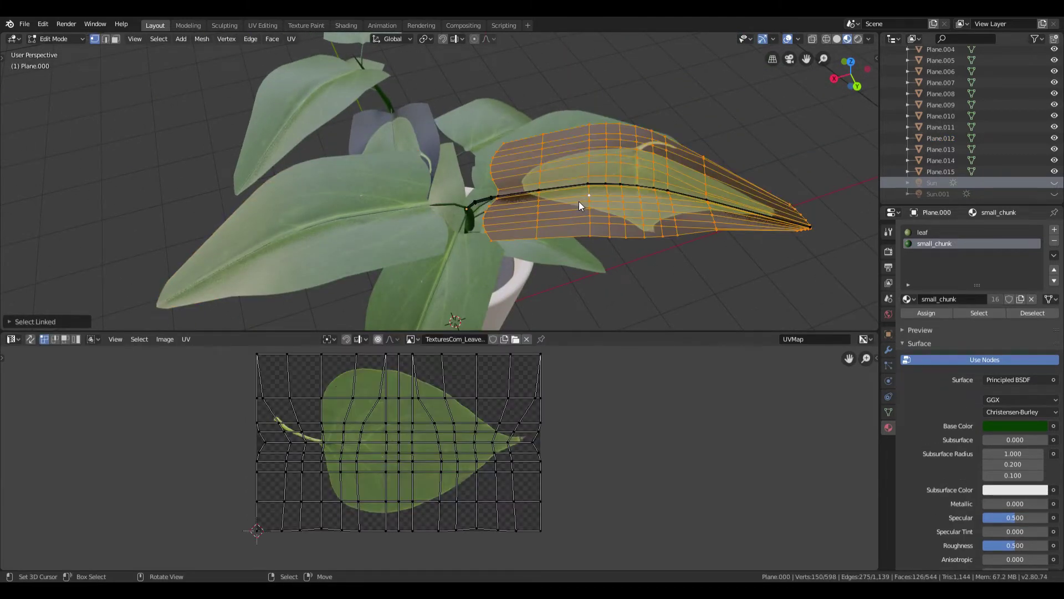
{"action": "key", "text": "u"}
{"action": "left_click", "coordinate": [579, 201]}
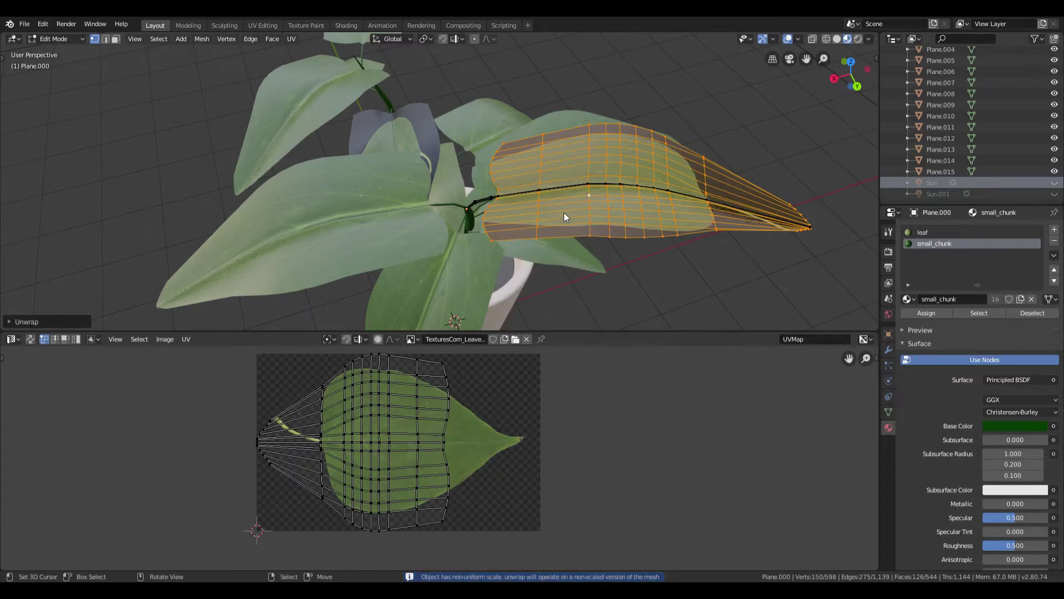
- Rotate Plane.000's UV island 180°, move it, and scale it to 0.7723 inside the leaf image
{"action": "type", "text": "lr"}
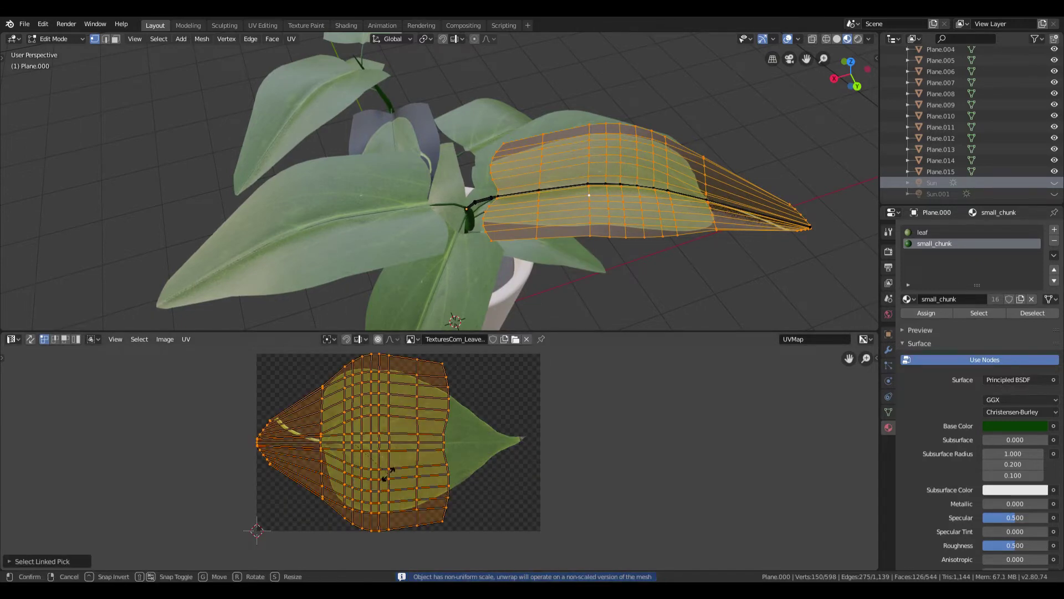
{"action": "type", "text": "180"}
{"action": "key", "text": "Return"}
{"action": "key", "text": "g"}
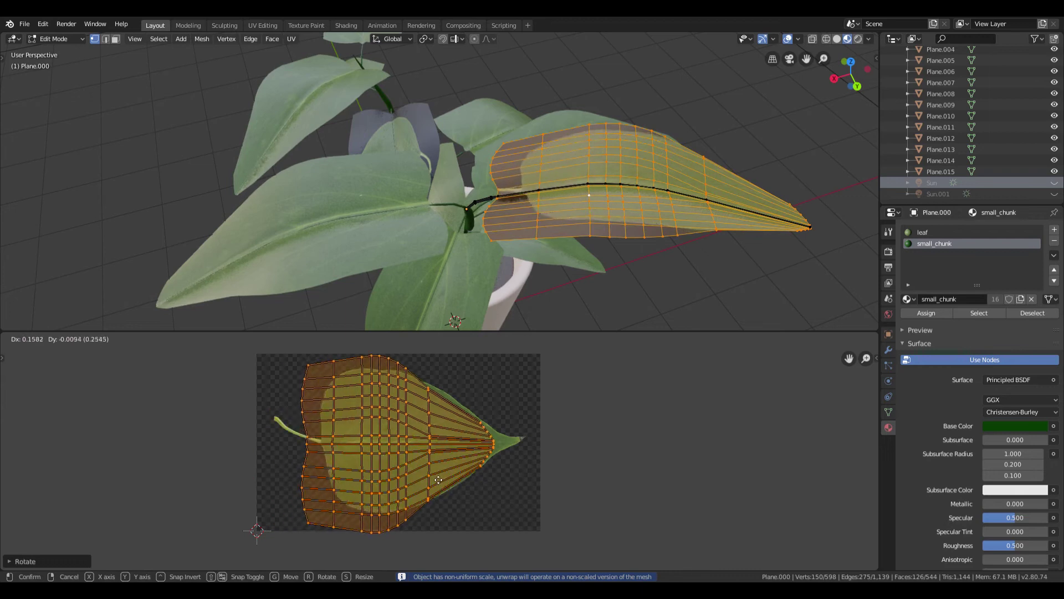
{"action": "left_click", "coordinate": [455, 477]}
{"action": "key", "text": "s"}
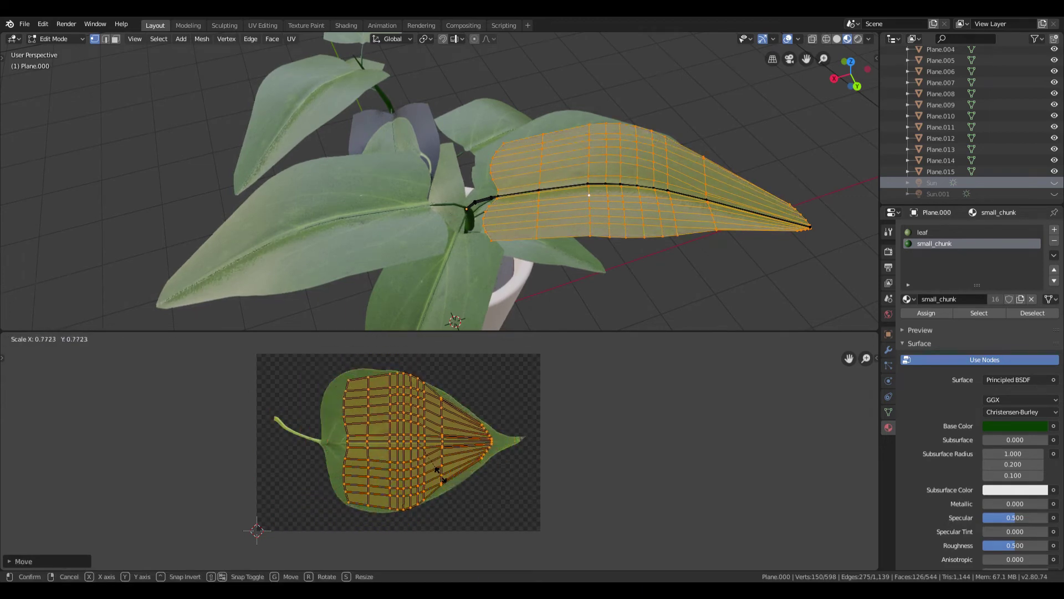
{"action": "left_click", "coordinate": [436, 479]}
{"action": "key", "text": "s"}
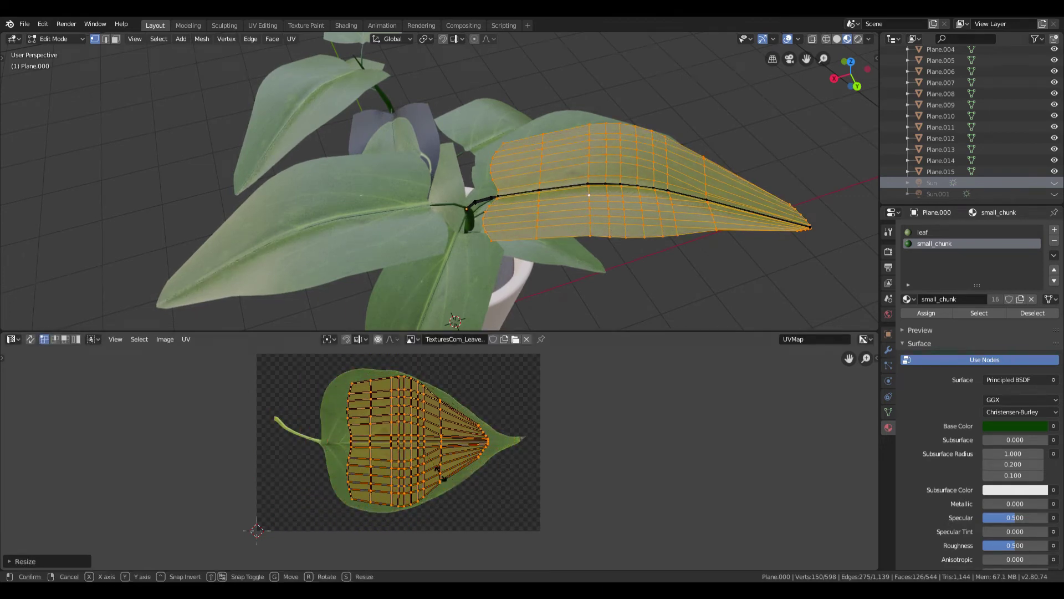
{"action": "left_click", "coordinate": [450, 418]}
{"action": "key", "text": "Tab"}
{"action": "mouse_move", "coordinate": [560, 261]}
{"action": "middle_mouse_down"}
{"action": "mouse_move", "coordinate": [594, 234]}
{"action": "mouse_move", "coordinate": [579, 221]}
{"action": "mouse_move", "coordinate": [420, 255]}
{"action": "mouse_move", "coordinate": [391, 204]}
{"action": "middle_mouse_up"}
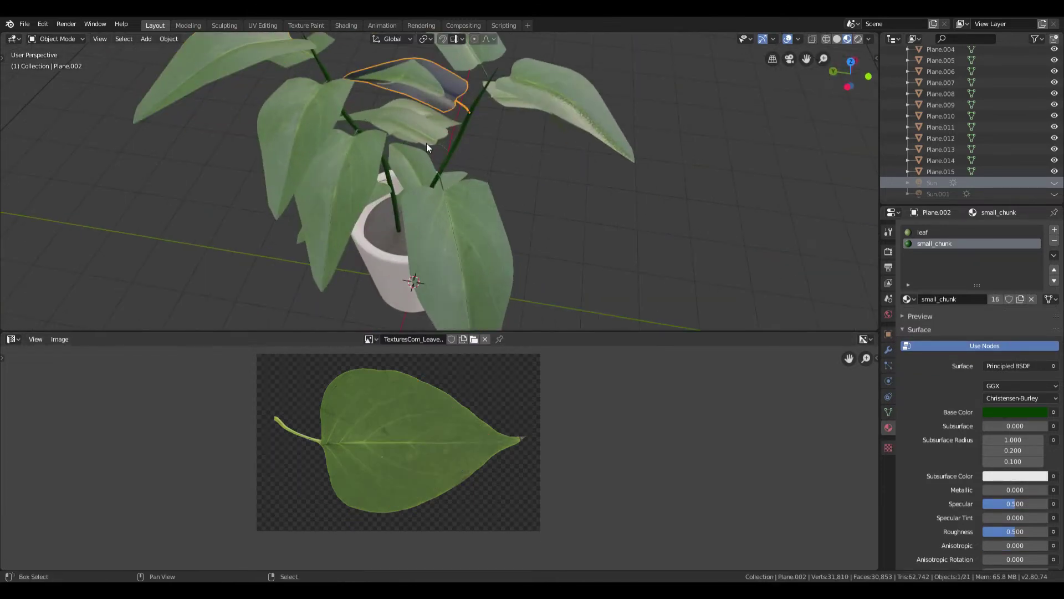
- Select leaf Plane.002's whole mesh in Edit Mode and unwrap it afresh
{"action": "key", "text": "KP_Decimal"}
{"action": "scroll", "coordinate": [410, 177], "scroll_direction": "up", "scroll_amount": 2}
{"action": "key", "text": "Tab"}
{"action": "left_click", "coordinate": [412, 162]}
{"action": "key", "text": "l"}
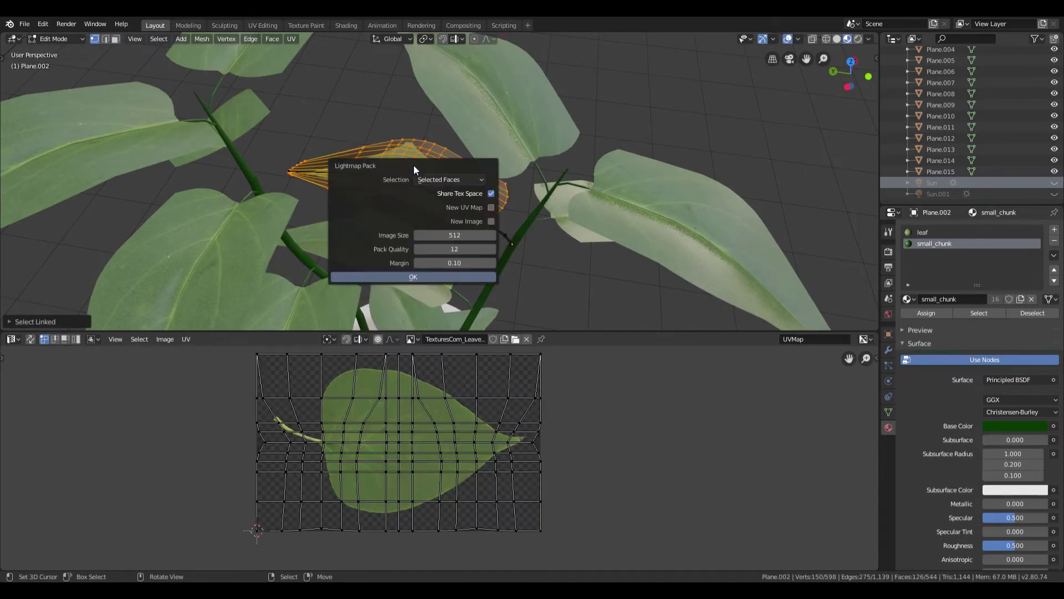
{"action": "left_click", "coordinate": [414, 165]}
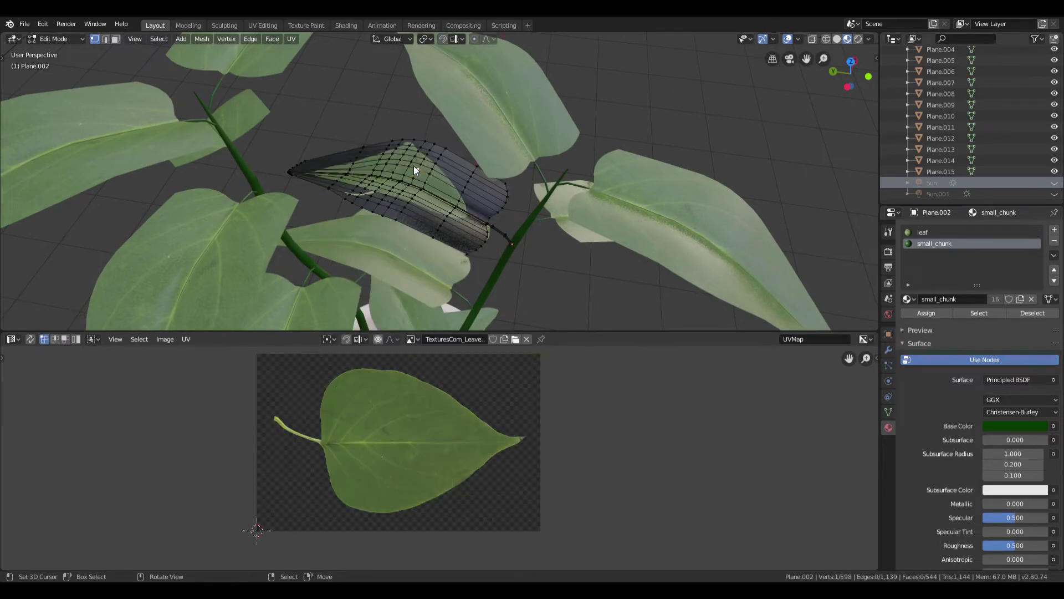
{"action": "key", "text": "l"}
{"action": "key", "text": "u"}
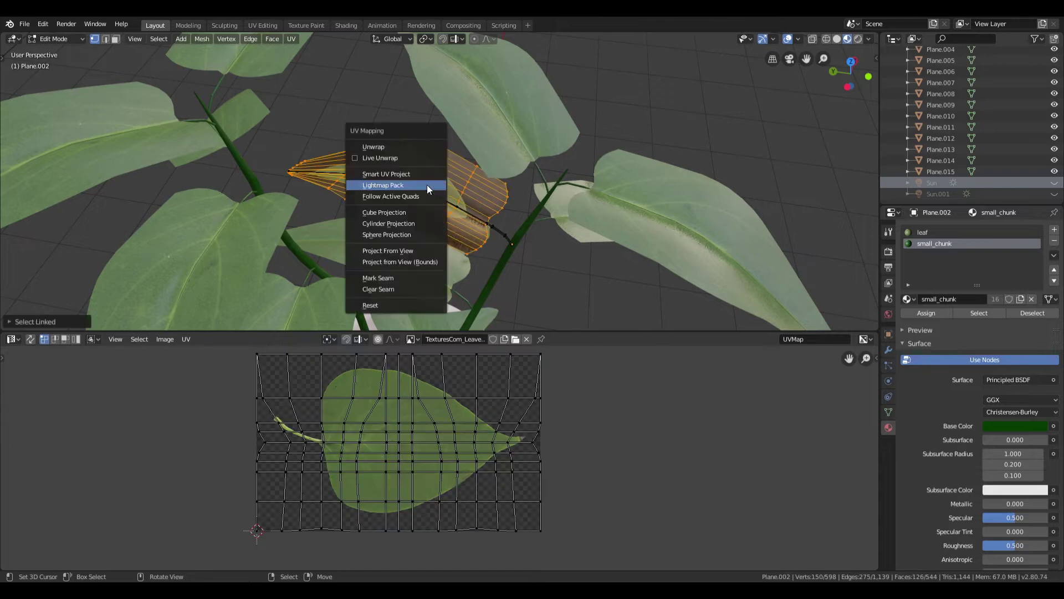
{"action": "left_click", "coordinate": [388, 146]}
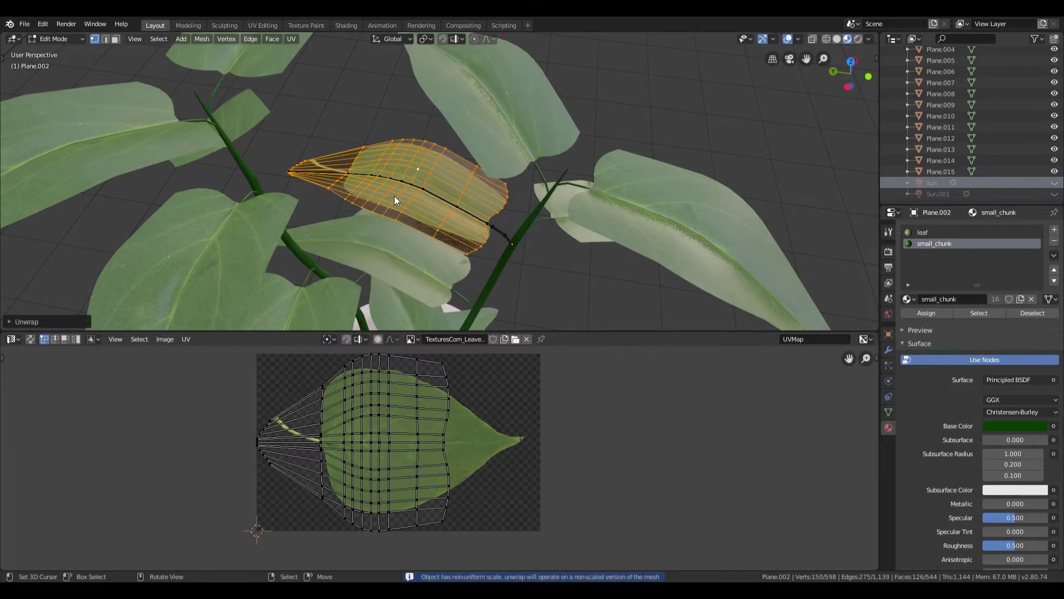
- Rotate Plane.002's UV island 180°, move it right, and scale it to 0.7441 on the leaf image
{"action": "type", "text": "lr180"}
{"action": "key", "text": "Return"}
{"action": "key", "text": "g"}
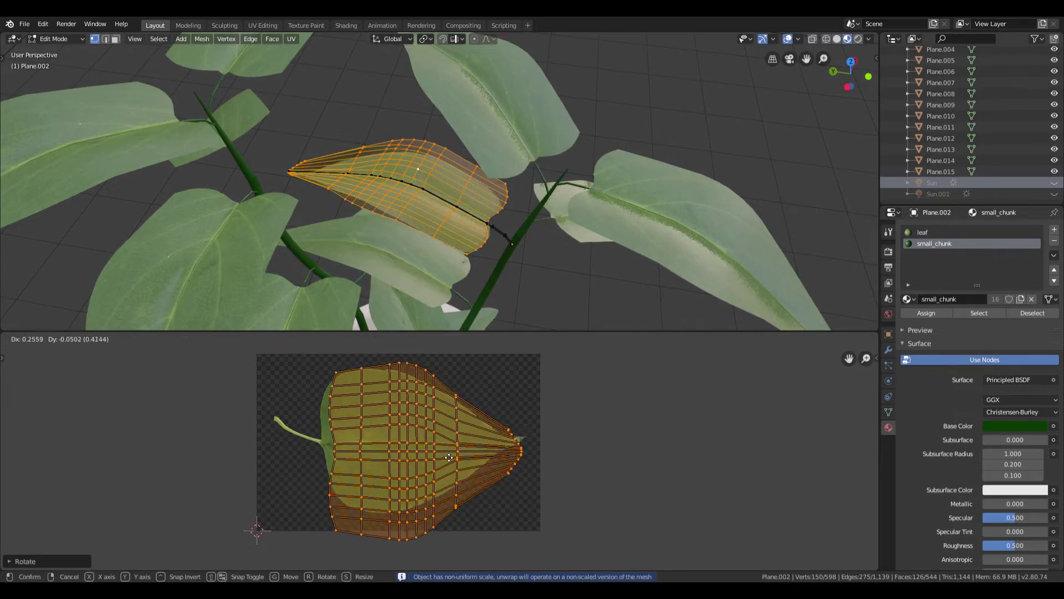
{"action": "left_click", "coordinate": [440, 445]}
{"action": "key", "text": "s"}
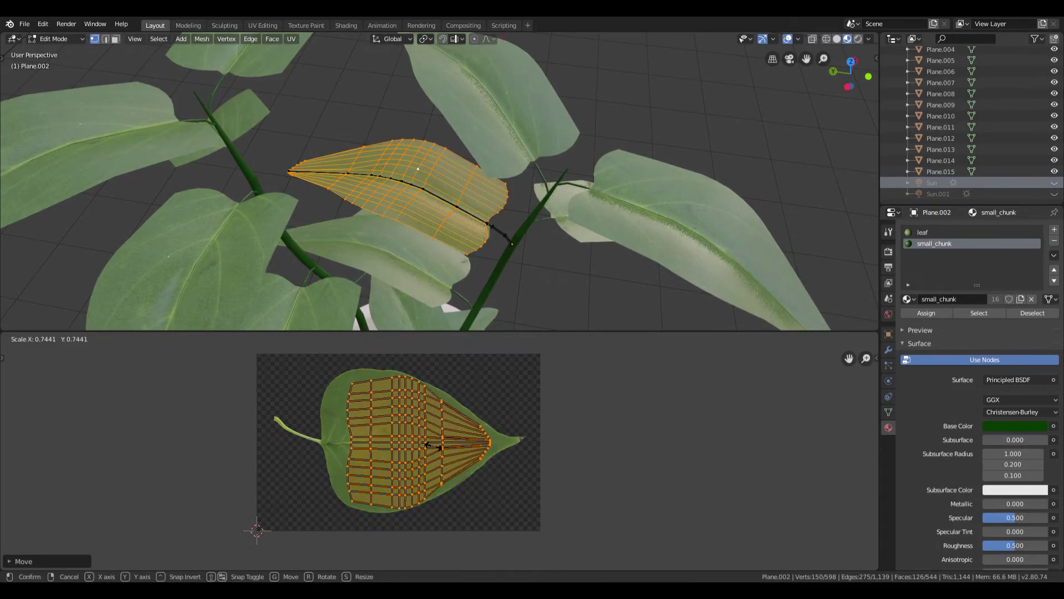
{"action": "key", "text": "Return"}
{"action": "key", "text": "Tab"}
{"action": "scroll", "coordinate": [571, 150], "scroll_direction": "down", "scroll_amount": 5}
{"action": "mouse_move", "coordinate": [553, 181]}
{"action": "middle_mouse_down"}
{"action": "mouse_move", "coordinate": [478, 189]}
{"action": "mouse_move", "coordinate": [222, 114]}
{"action": "mouse_move", "coordinate": [251, 162]}
{"action": "middle_mouse_up"}
- Join every object in the scene into one mesh
{"action": "scroll", "coordinate": [375, 154], "scroll_direction": "up", "scroll_amount": 3}
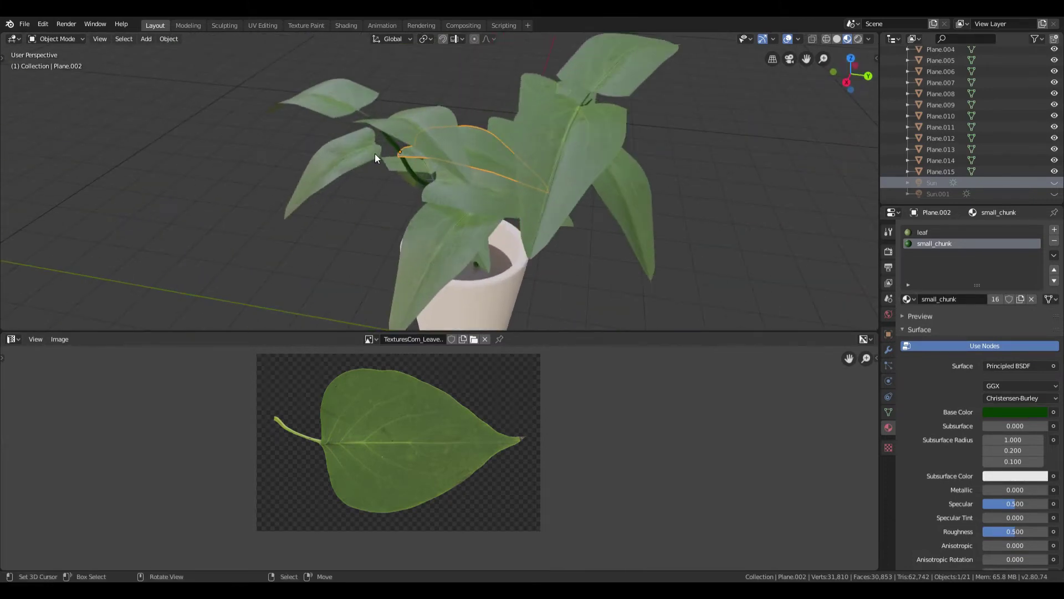
{"action": "scroll", "coordinate": [434, 151], "scroll_direction": "up", "scroll_amount": 5}
{"action": "mouse_move", "coordinate": [436, 158]}
{"action": "middle_mouse_down"}
{"action": "mouse_move", "coordinate": [477, 152]}
{"action": "mouse_move", "coordinate": [404, 134]}
{"action": "mouse_move", "coordinate": [524, 224]}
{"action": "middle_mouse_up"}
{"action": "scroll", "coordinate": [524, 223], "scroll_direction": "down", "scroll_amount": 3}
{"action": "scroll", "coordinate": [521, 216], "scroll_direction": "down", "scroll_amount": 2}
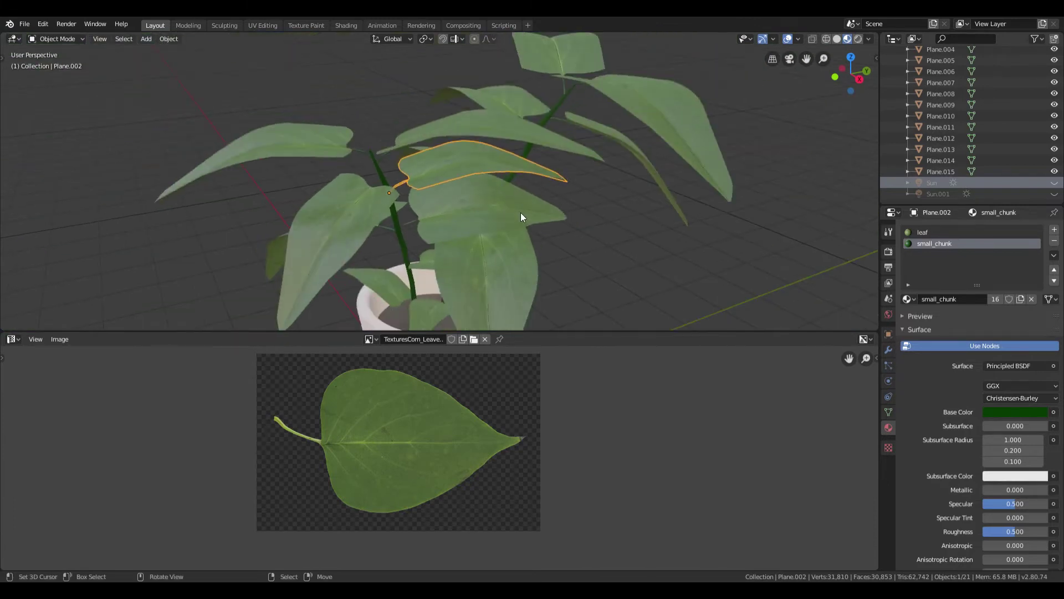
{"action": "scroll", "coordinate": [520, 216], "scroll_direction": "down", "scroll_amount": 2}
{"action": "key", "text": "a"}
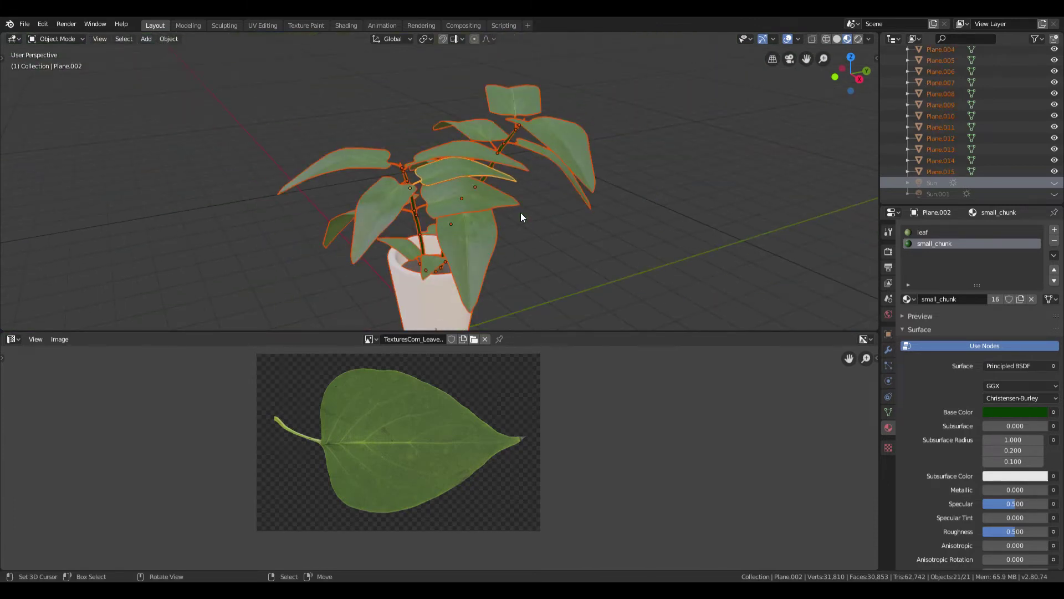
{"action": "key", "text": "ctrl+j"}
{"action": "key", "text": "Tab"}
{"action": "key", "text": "alt+a"}
{"action": "key", "text": "a"}
{"action": "key", "text": "Tab"}
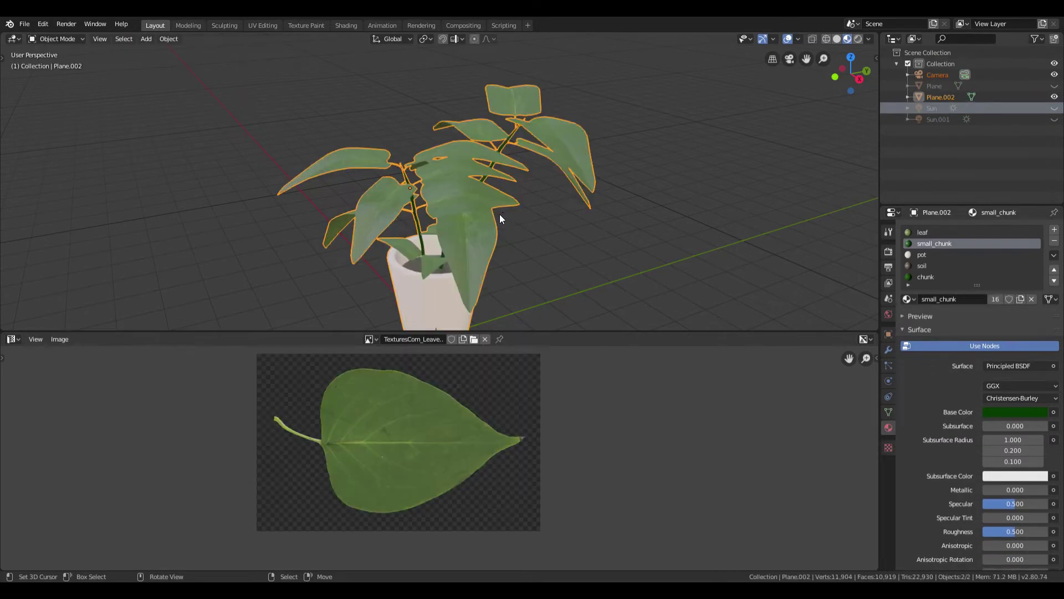
- Separate the combined plant mesh into objects by loose parts
{"action": "key", "text": "Tab"}
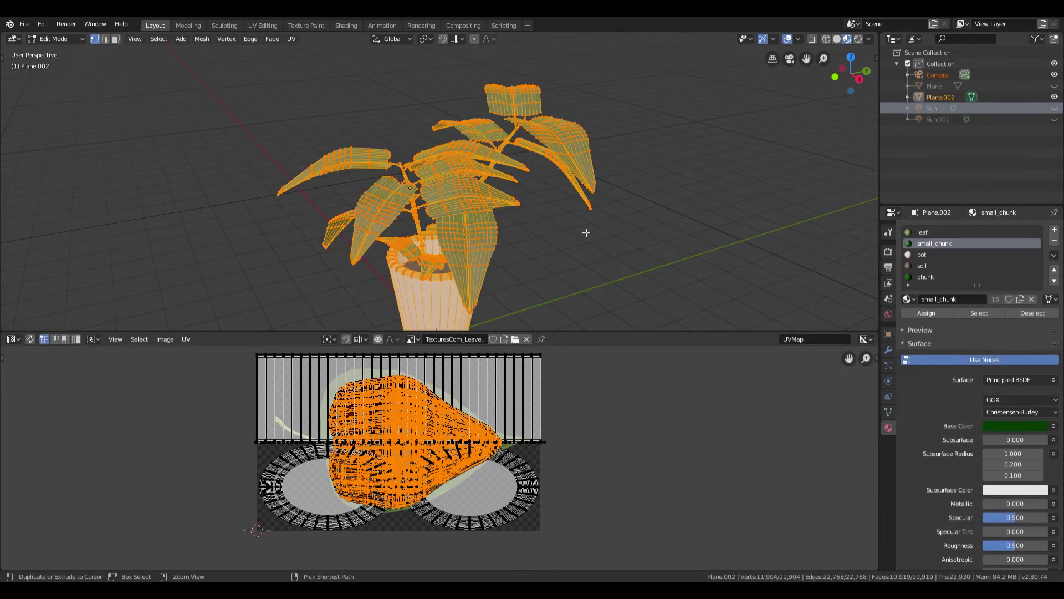
{"action": "key", "text": "p"}
{"action": "left_click", "coordinate": [587, 233]}
{"action": "key", "text": "Tab"}
- Hide the pot and the soil disc, leaving leaves and stems visible
{"action": "left_click", "coordinate": [507, 217]}
{"action": "left_click", "coordinate": [445, 271]}
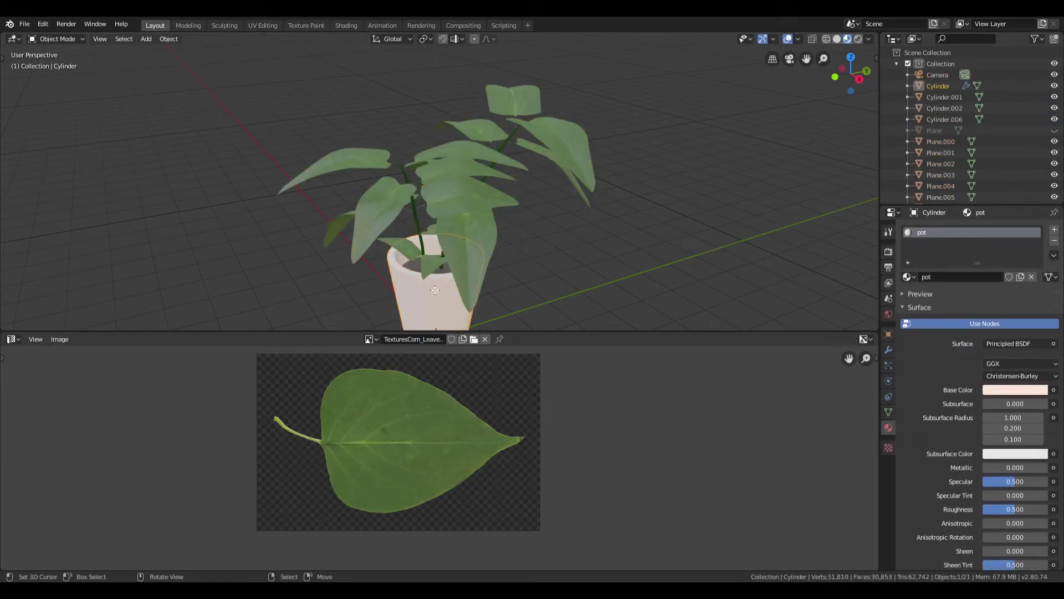
{"action": "middle_click_drag", "start_coordinate": [435, 290], "coordinate": [440, 304]}
{"action": "key", "text": "h"}
{"action": "left_click", "coordinate": [440, 308]}
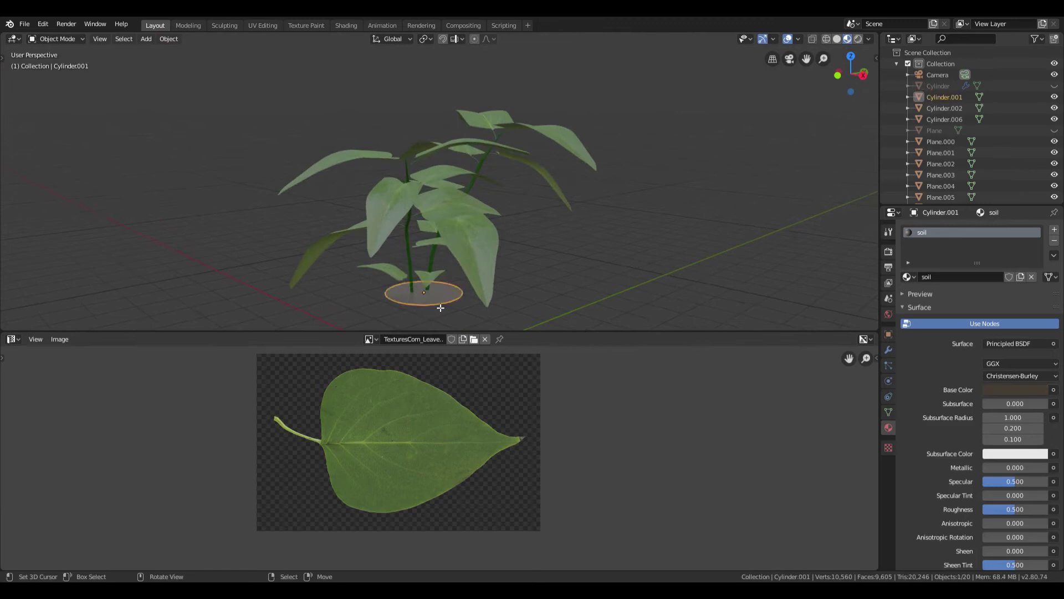
{"action": "scroll", "coordinate": [446, 291], "scroll_direction": "down", "scroll_amount": 3}
{"action": "middle_click_drag", "start_coordinate": [475, 266], "coordinate": [444, 283]}
{"action": "scroll", "coordinate": [423, 280], "scroll_direction": "up", "scroll_amount": 4}
{"action": "key", "text": "a"}
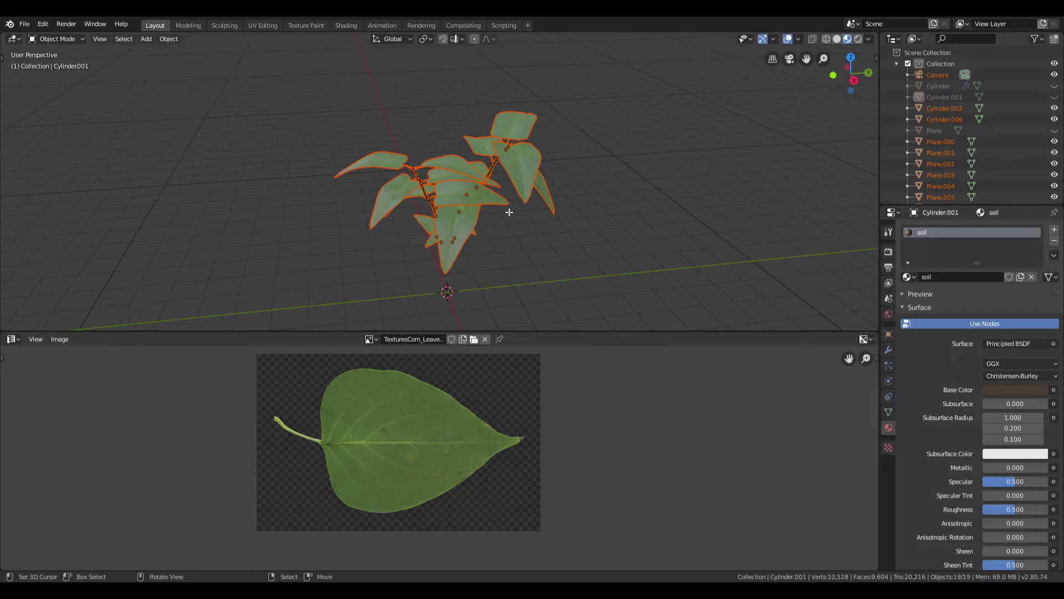
- Join all the leaves and stems into Plane.014
{"action": "left_click", "coordinate": [476, 209]}
{"action": "key", "text": "Tab"}
{"action": "key", "text": "Tab"}
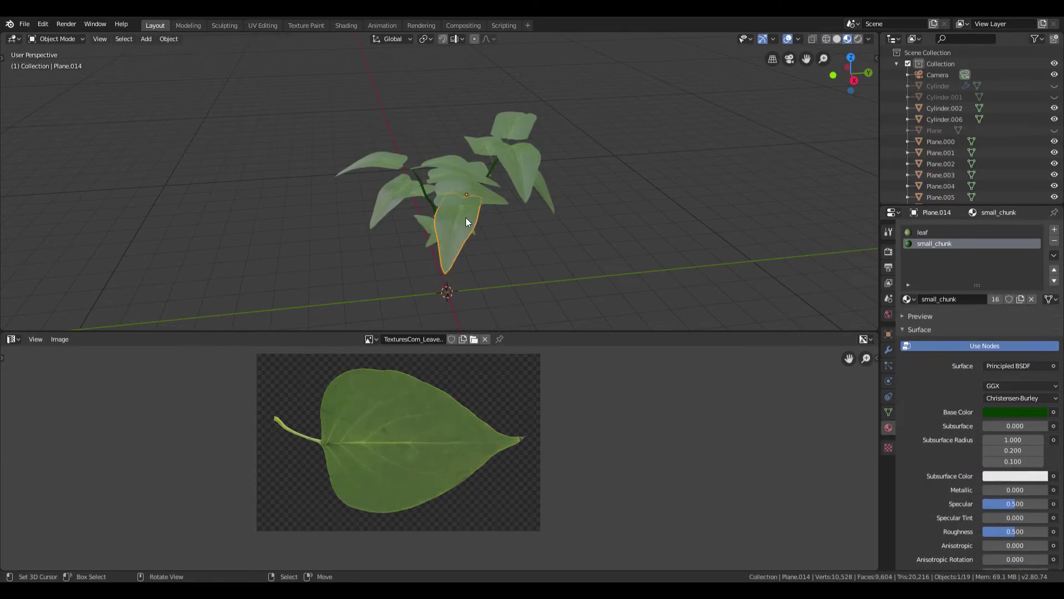
{"action": "key", "text": "a"}
{"action": "key", "text": "ctrl+j"}
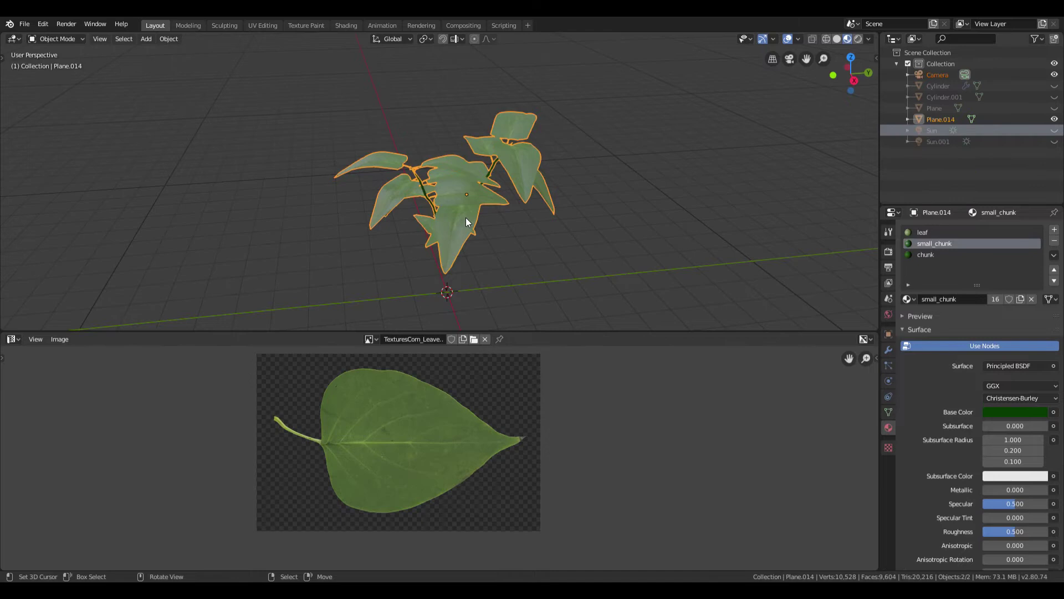
- In Edit Mode, select the faces assigned to the small_chunk material
{"action": "key", "text": "Tab"}
{"action": "key", "text": "alt+a"}
{"action": "key", "text": "a"}
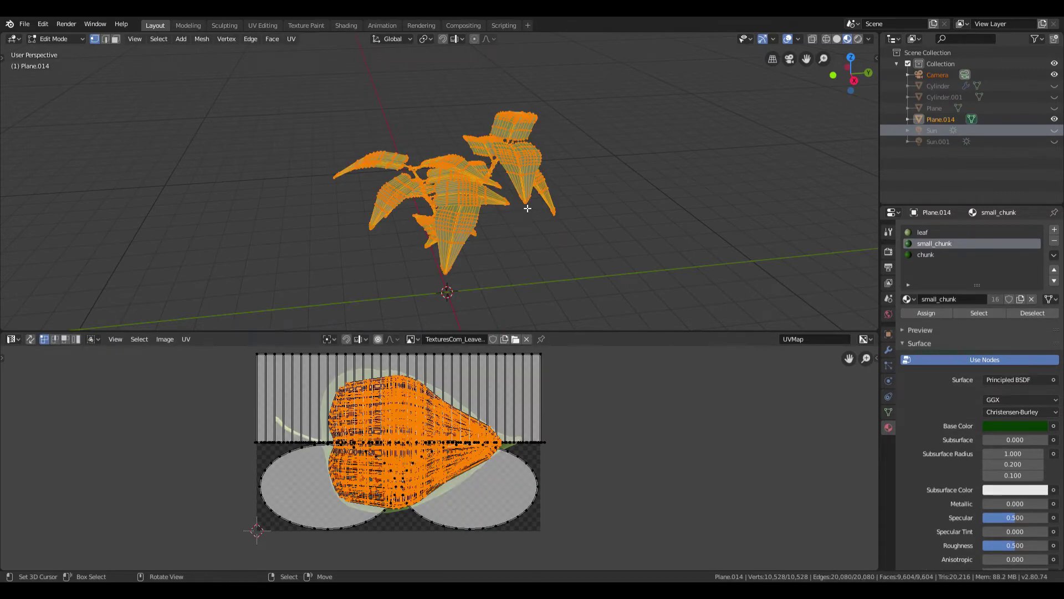
{"action": "key", "text": "alt+a"}
{"action": "middle_click_drag", "start_coordinate": [529, 207], "coordinate": [499, 213]}
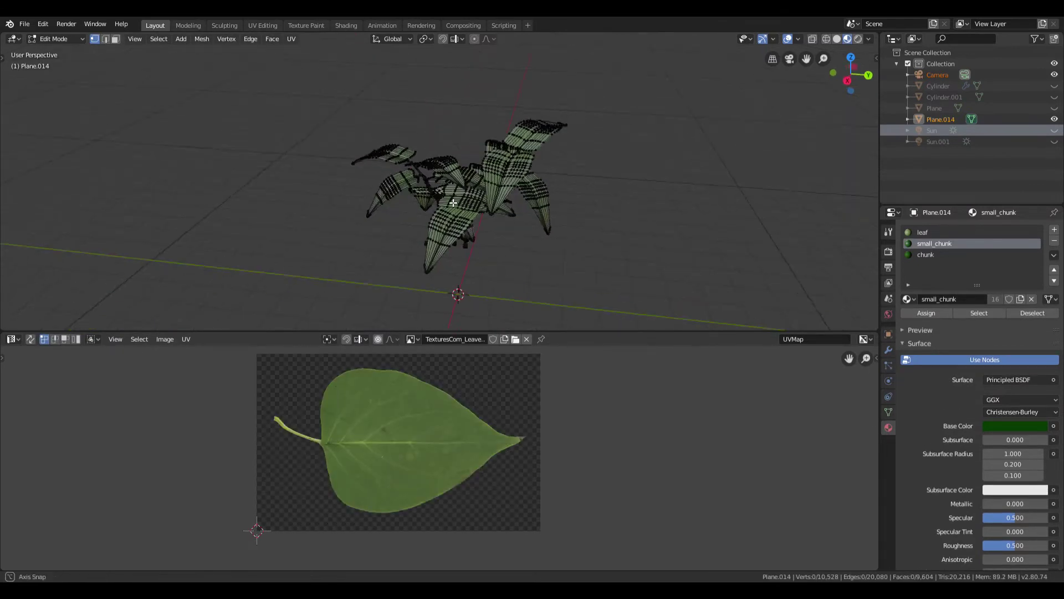
{"action": "scroll", "coordinate": [475, 220], "scroll_direction": "up", "scroll_amount": 5}
{"action": "scroll", "coordinate": [476, 220], "scroll_direction": "up", "scroll_amount": 3}
{"action": "key", "text": "Tab"}
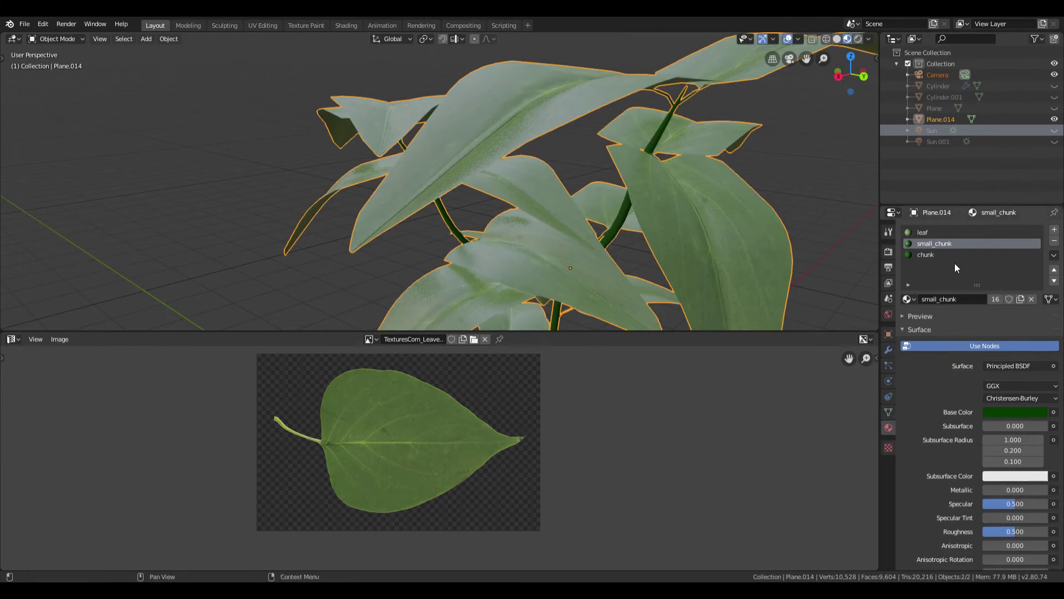
{"action": "key", "text": "Tab"}
{"action": "left_click", "coordinate": [917, 254]}
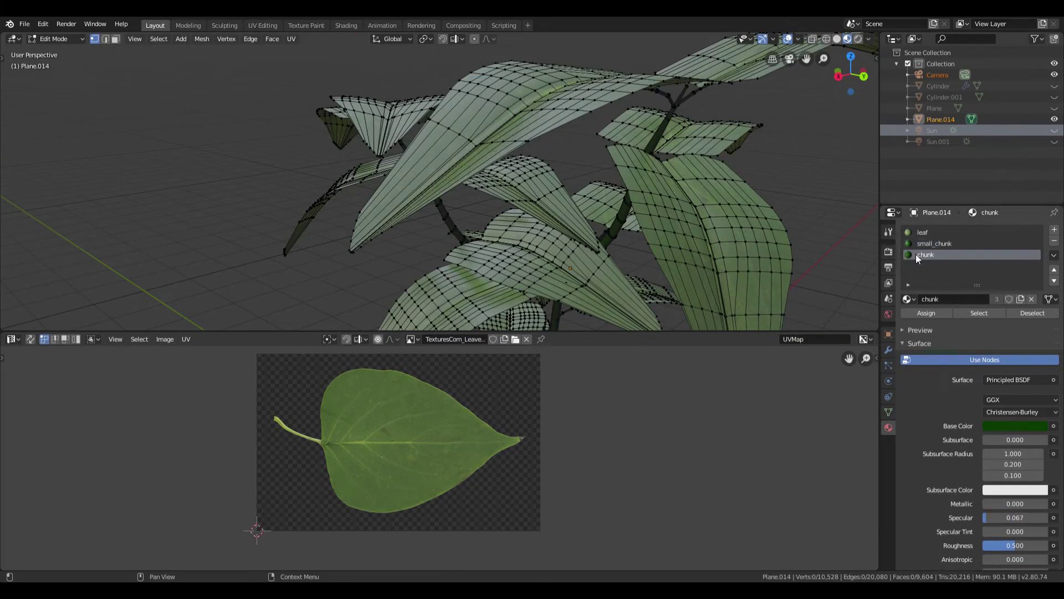
{"action": "left_click", "coordinate": [916, 245]}
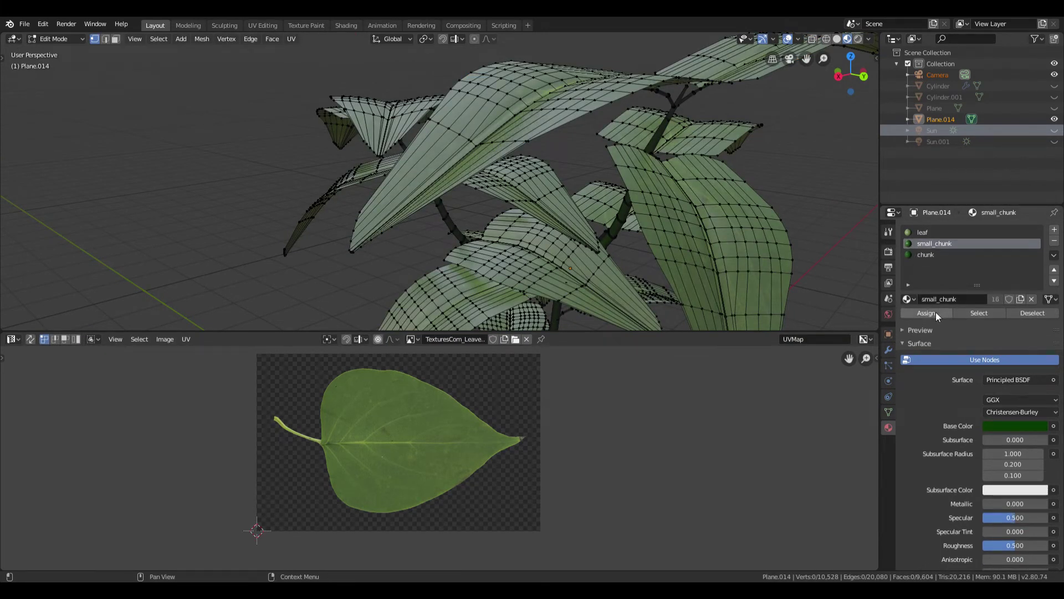
{"action": "left_click", "coordinate": [970, 314]}
- Unwrap the small_chunk stem faces with Unwrap, not Smart UV Project, and return to Object Mode
{"action": "scroll", "coordinate": [626, 221], "scroll_direction": "down", "scroll_amount": 5}
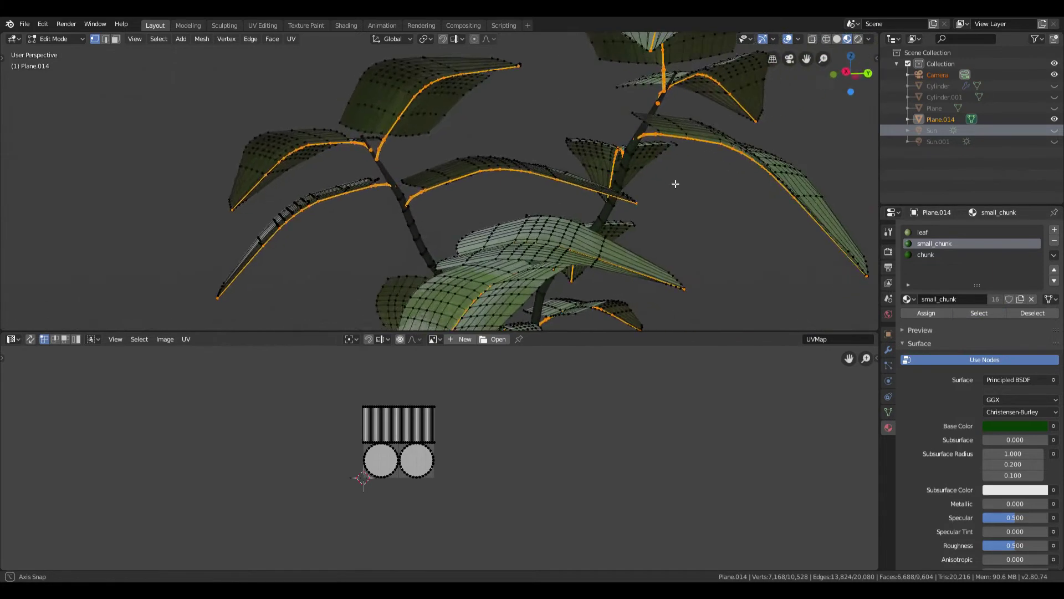
{"action": "middle_click_drag", "start_coordinate": [674, 180], "coordinate": [701, 216]}
{"action": "scroll", "coordinate": [366, 397], "scroll_direction": "up", "scroll_amount": 4}
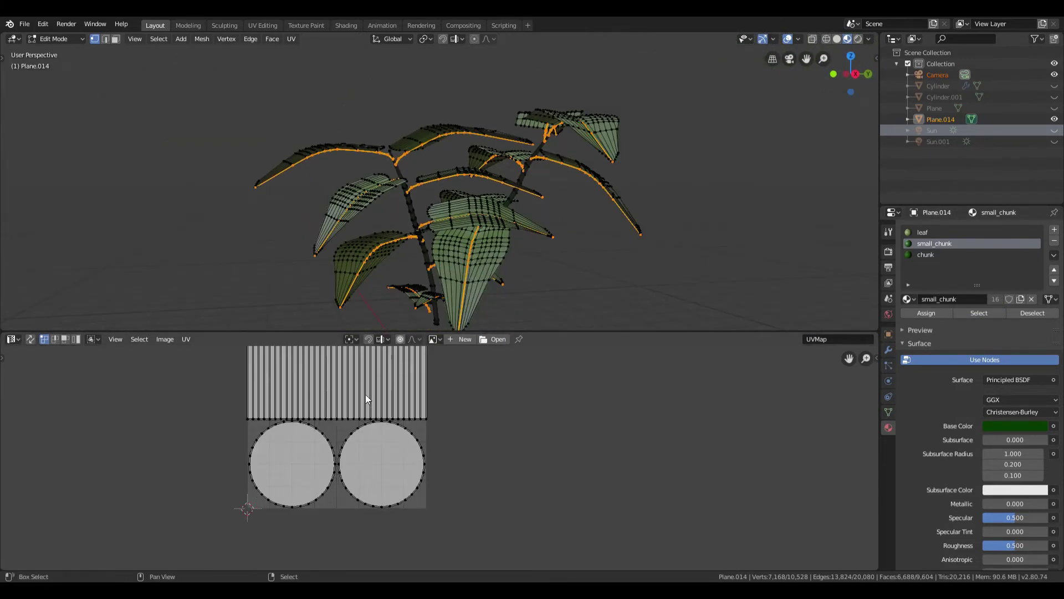
{"action": "middle_click_drag", "start_coordinate": [365, 396], "coordinate": [451, 409]}
{"action": "key", "text": "u"}
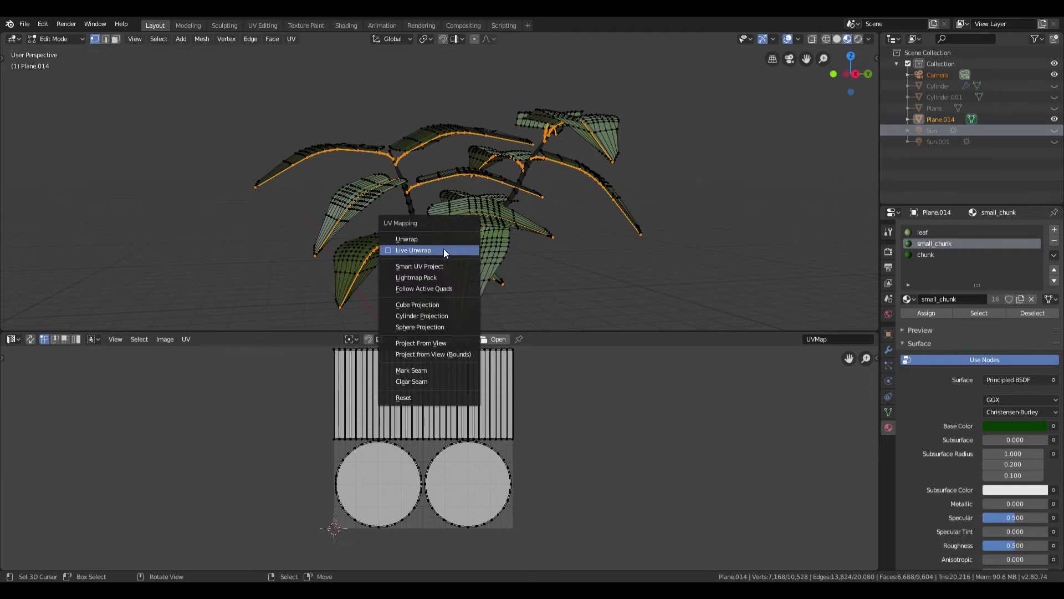
{"action": "left_click", "coordinate": [443, 248]}
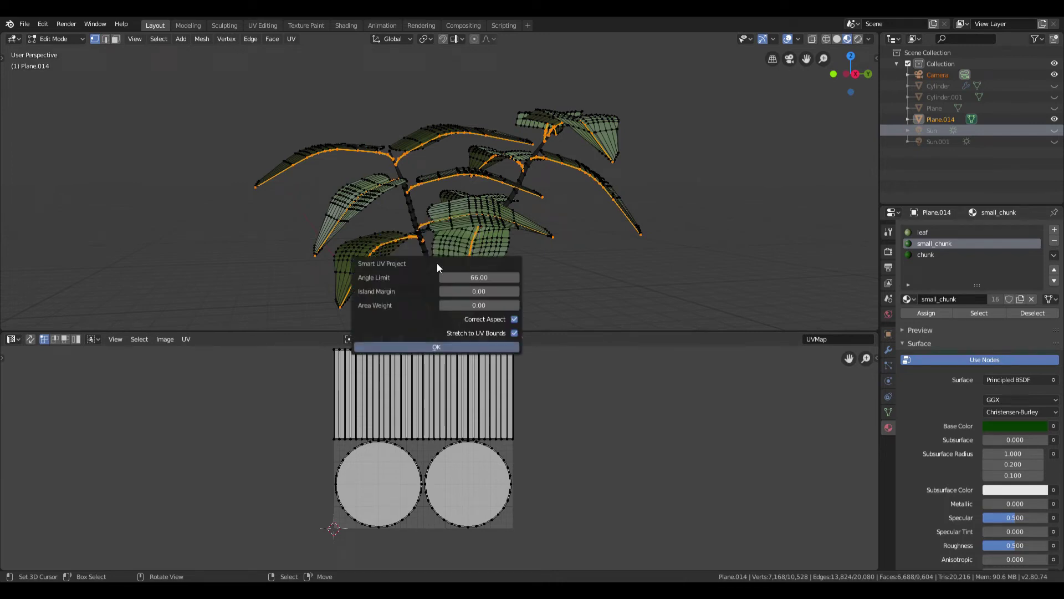
{"action": "key", "text": "Escape"}
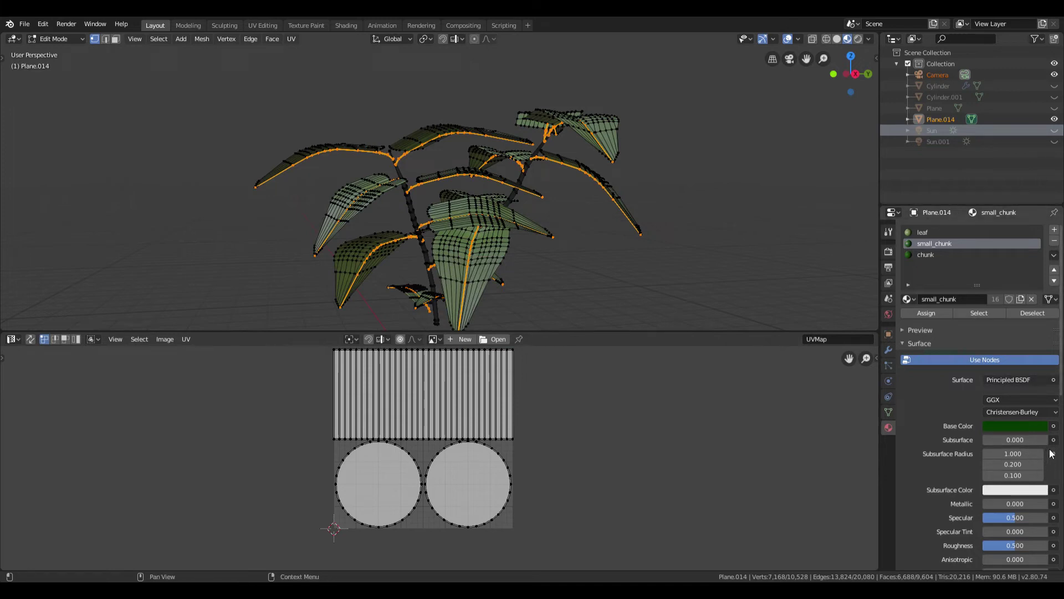
{"action": "key", "text": "u"}
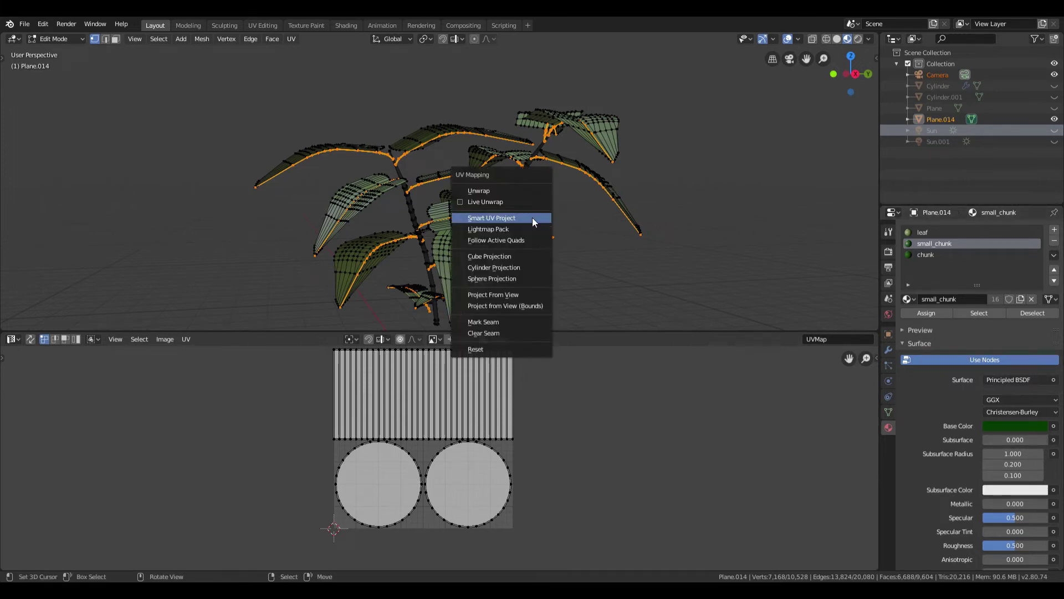
{"action": "left_click", "coordinate": [512, 191]}
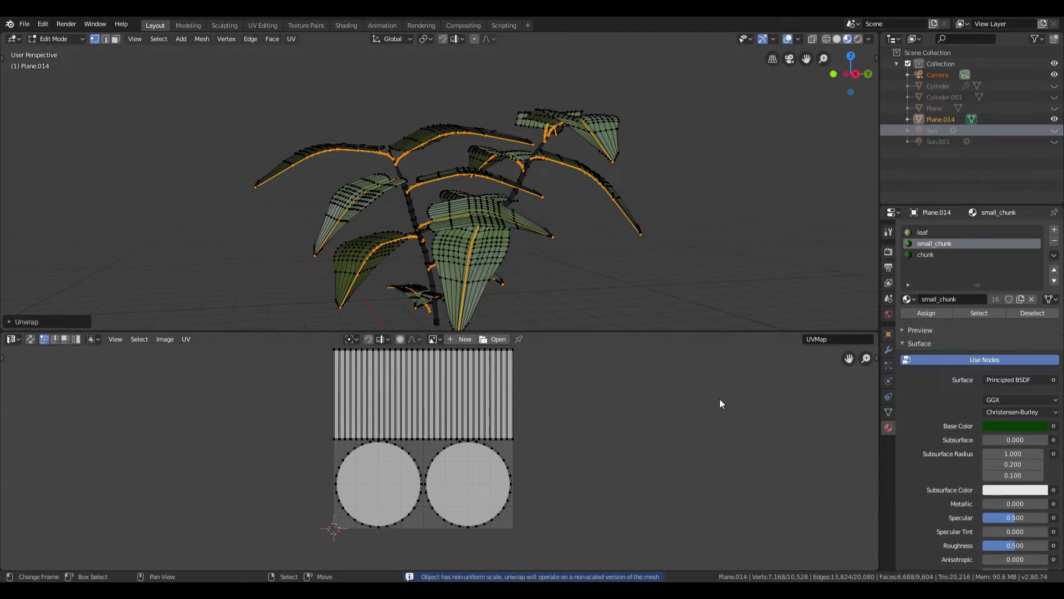
{"action": "key", "text": "Tab"}
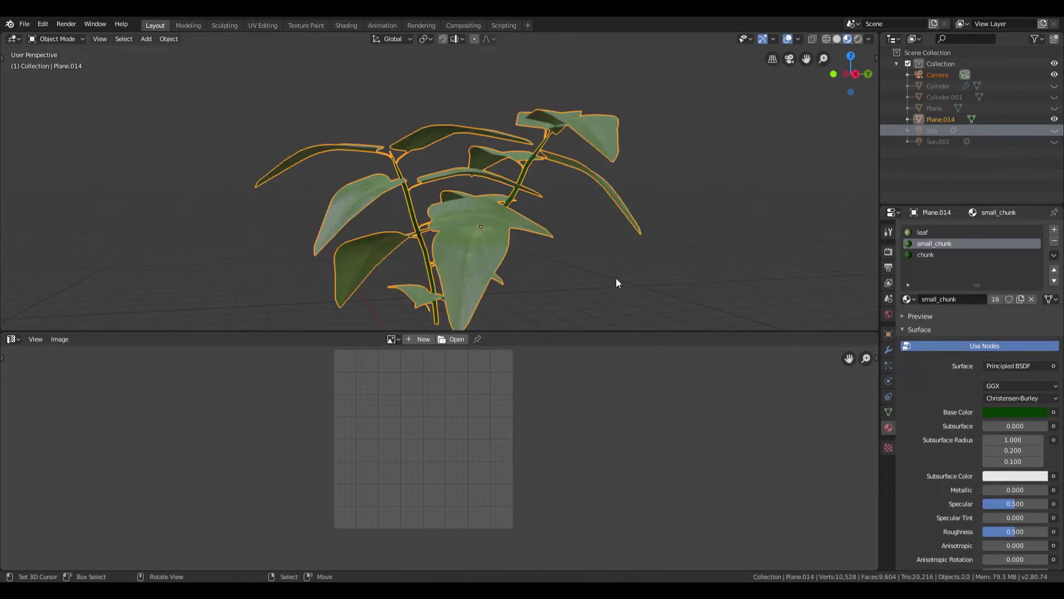
- Select the whole plant mesh in Edit Mode and save FLOWER_POT.blend
{"action": "key", "text": "Tab"}
{"action": "key", "text": "a"}
{"action": "scroll", "coordinate": [527, 255], "scroll_direction": "down", "scroll_amount": 4}
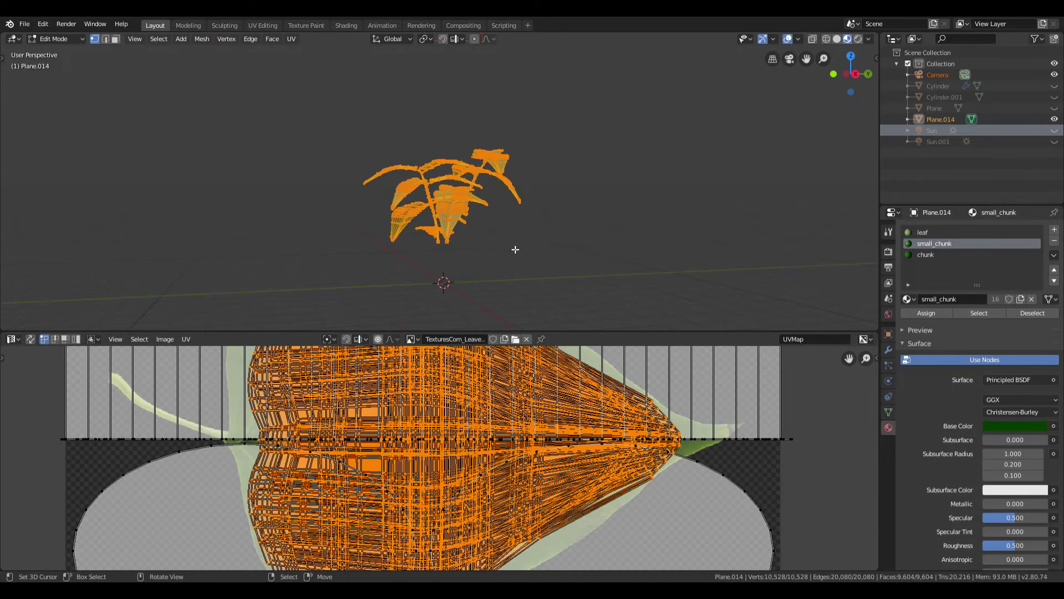
{"action": "key", "text": "ctrl+s"}
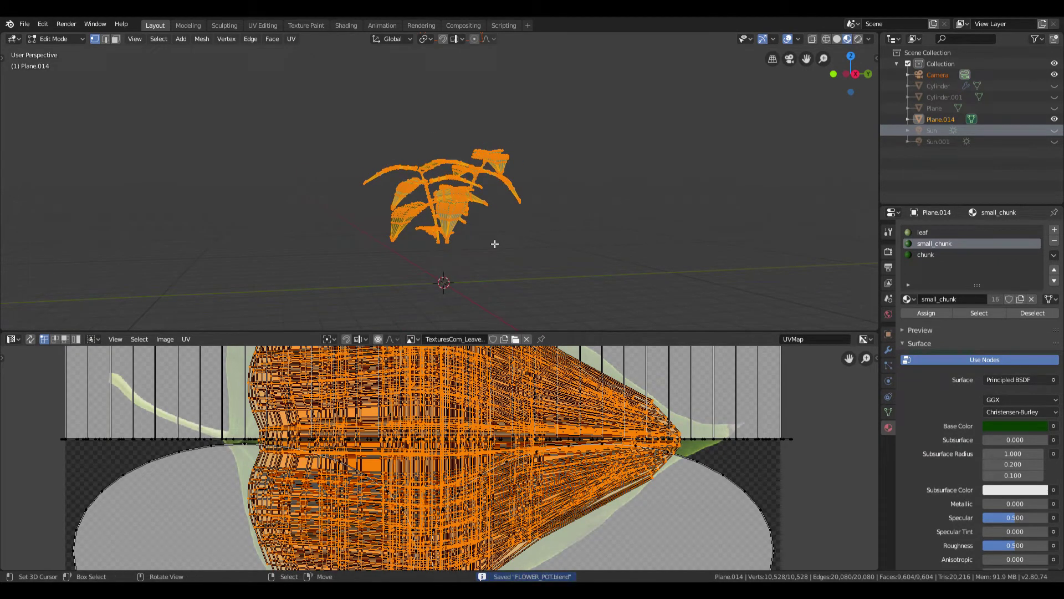
- Snap the 3D cursor to the plant's centre and set the origin there
{"action": "key", "text": "shift+s"}
{"action": "left_click", "coordinate": [495, 295]}
{"action": "key", "text": "Tab"}
{"action": "left_click", "coordinate": [174, 39]}
{"action": "mouse_move", "coordinate": [186, 52]}
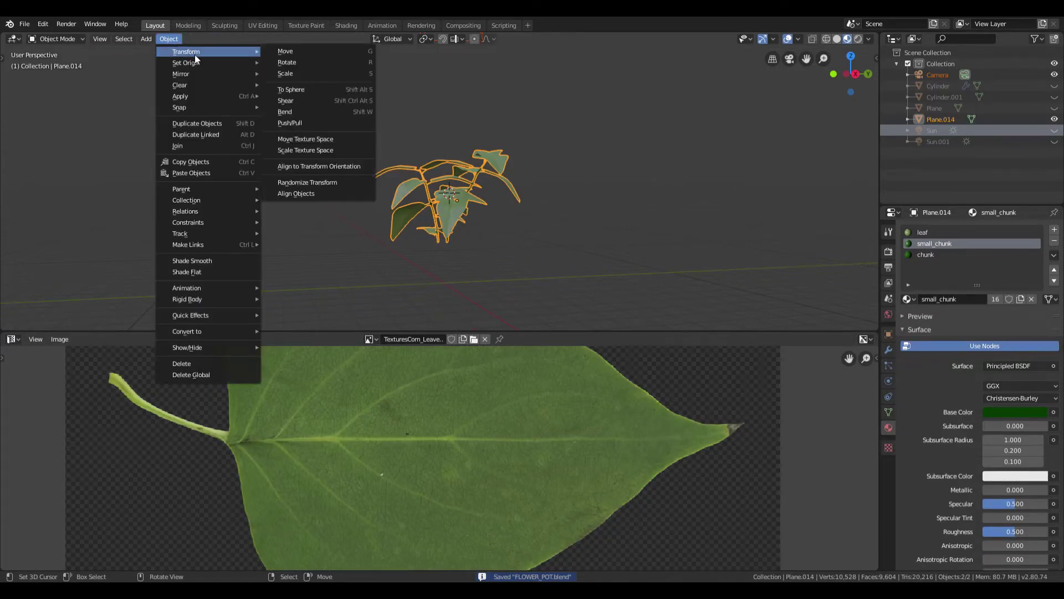
{"action": "left_click", "coordinate": [287, 84]}
- Apply all transforms to the plant, then return to Edit Mode with nothing selected
{"action": "key", "text": "ctrl+a"}
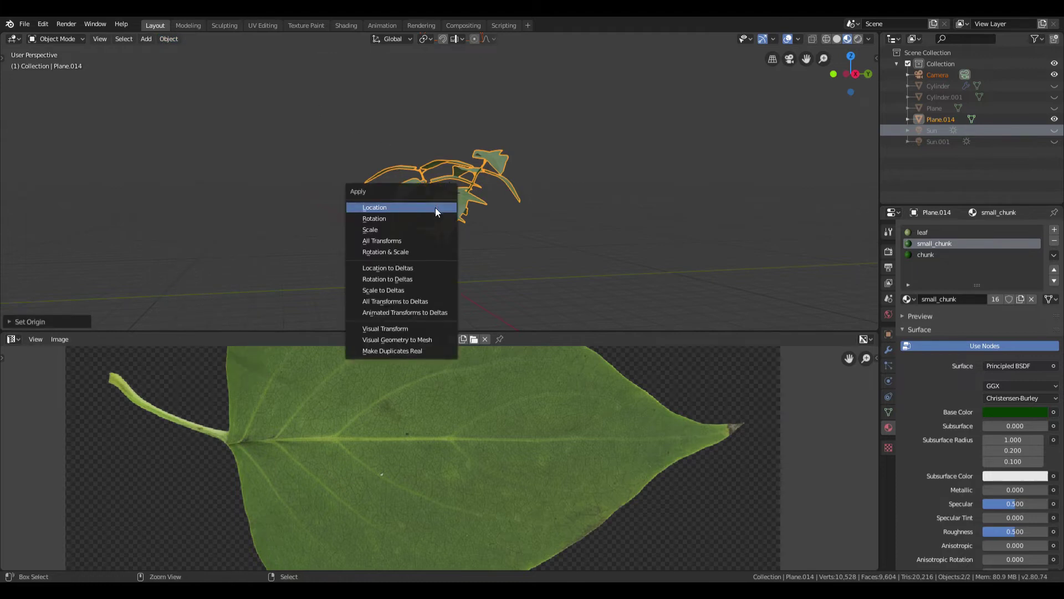
{"action": "left_click", "coordinate": [403, 241]}
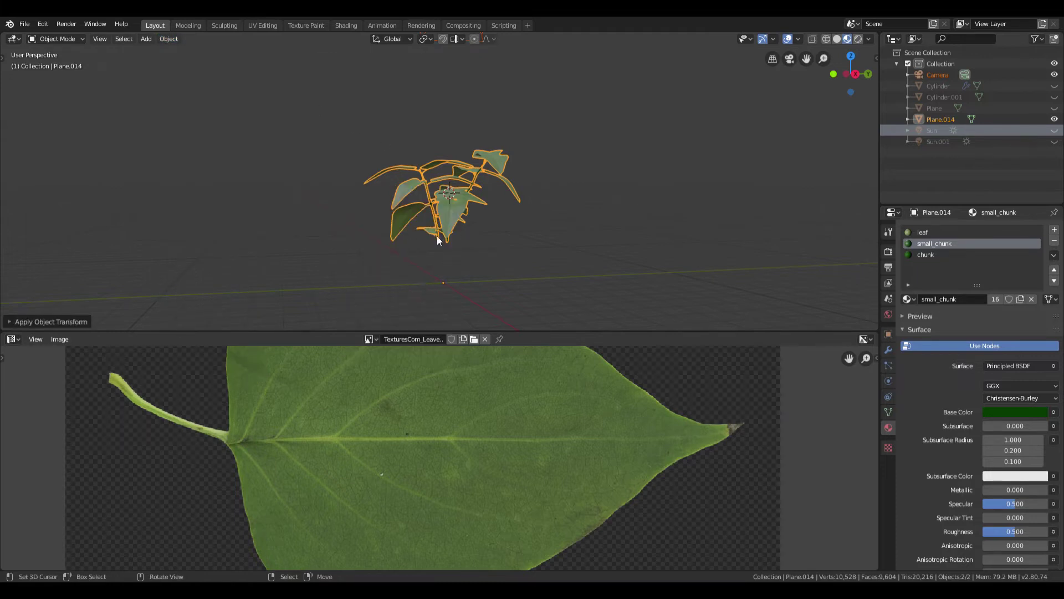
{"action": "key", "text": "Tab"}
{"action": "scroll", "coordinate": [472, 236], "scroll_direction": "up", "scroll_amount": 3}
{"action": "key", "text": "alt+a"}
- Select only the small_chunk material faces and unwrap them
{"action": "key", "text": "a"}
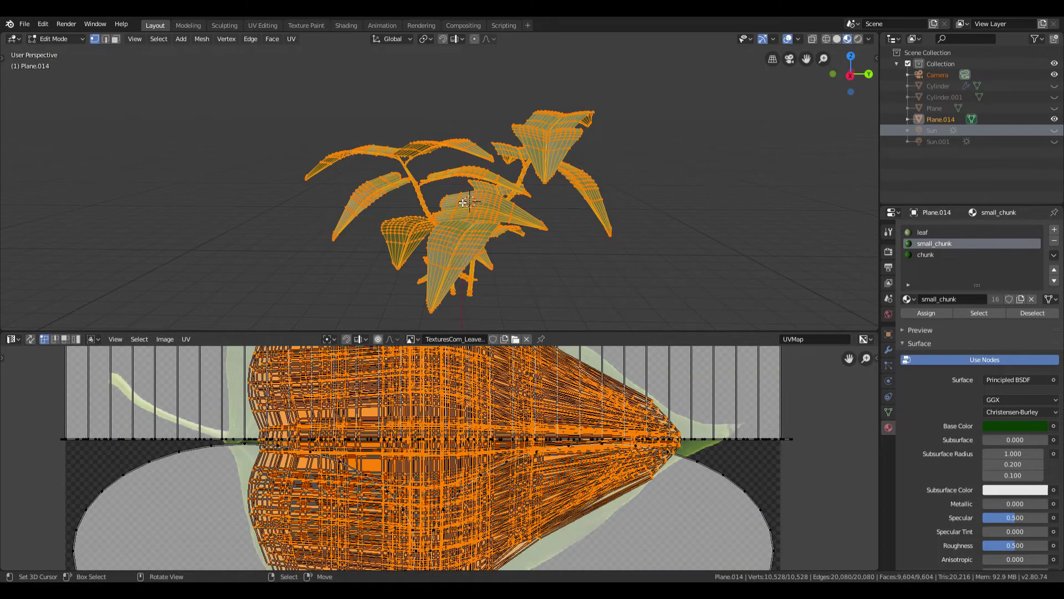
{"action": "key", "text": "u"}
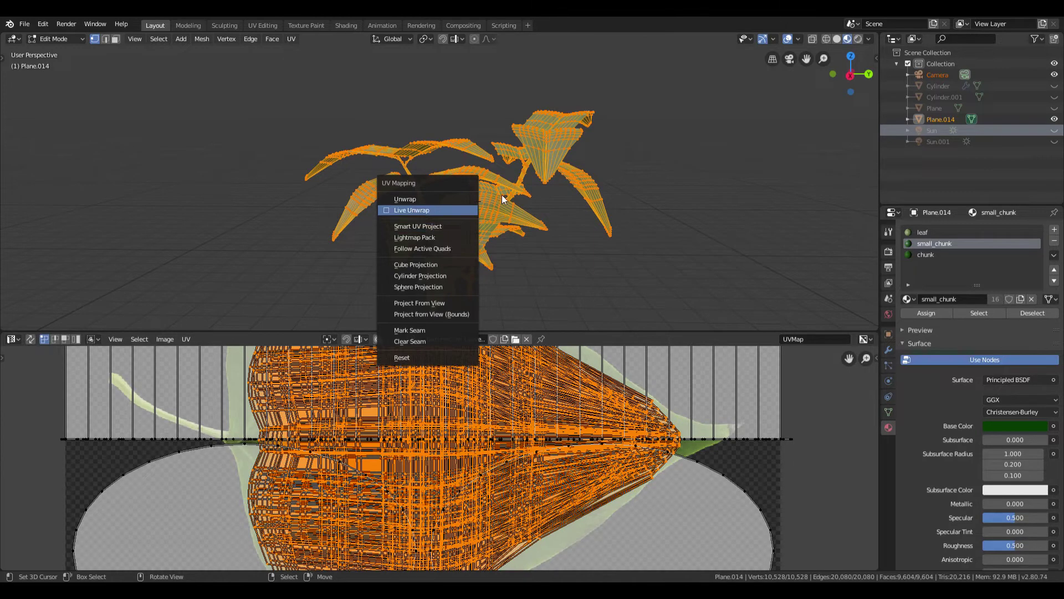
{"action": "key", "text": "alt+a"}
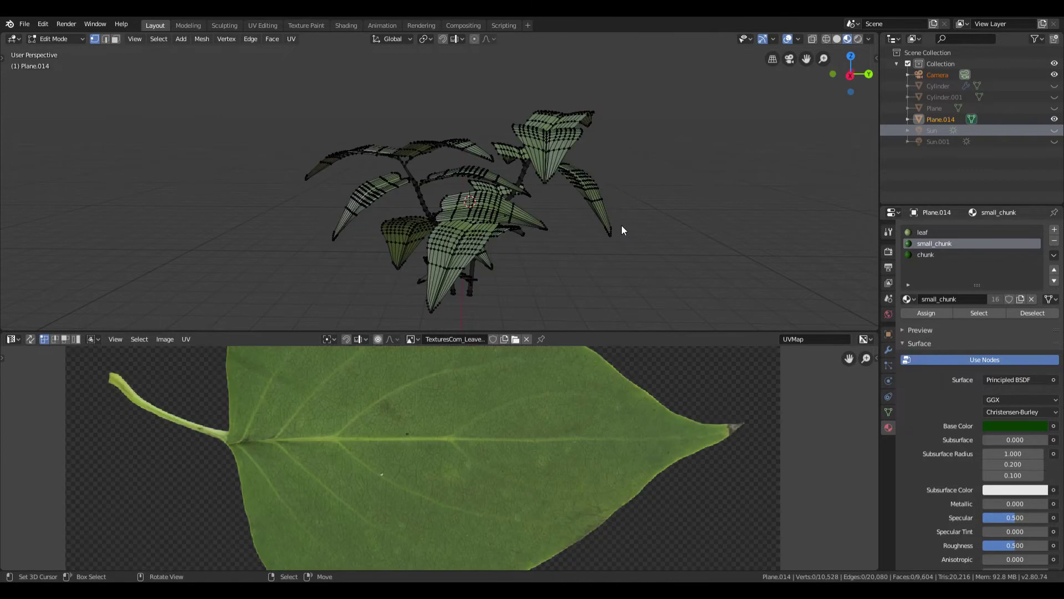
{"action": "left_click", "coordinate": [969, 314]}
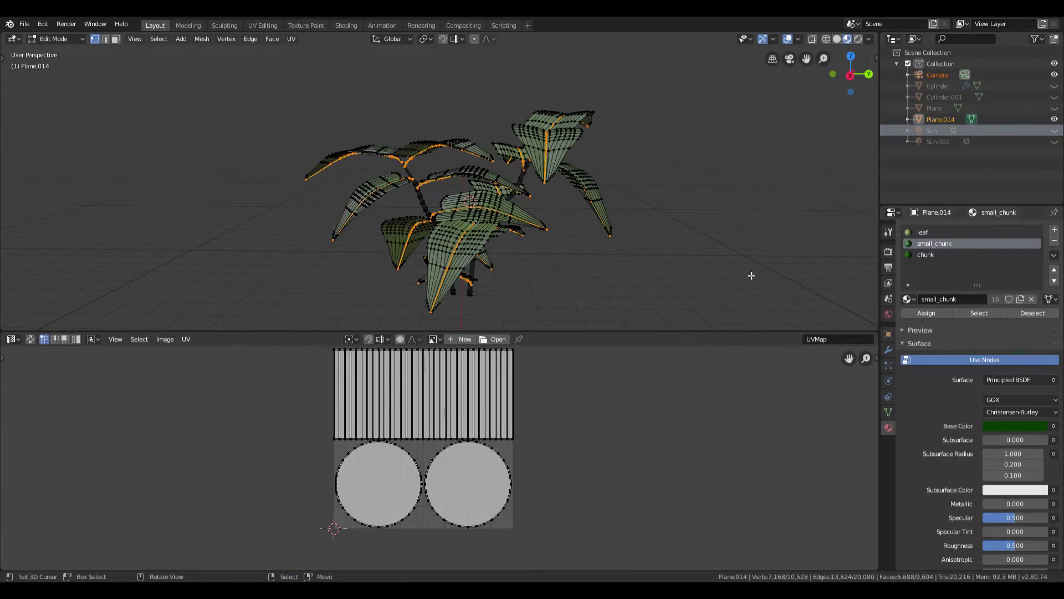
{"action": "key", "text": "u"}
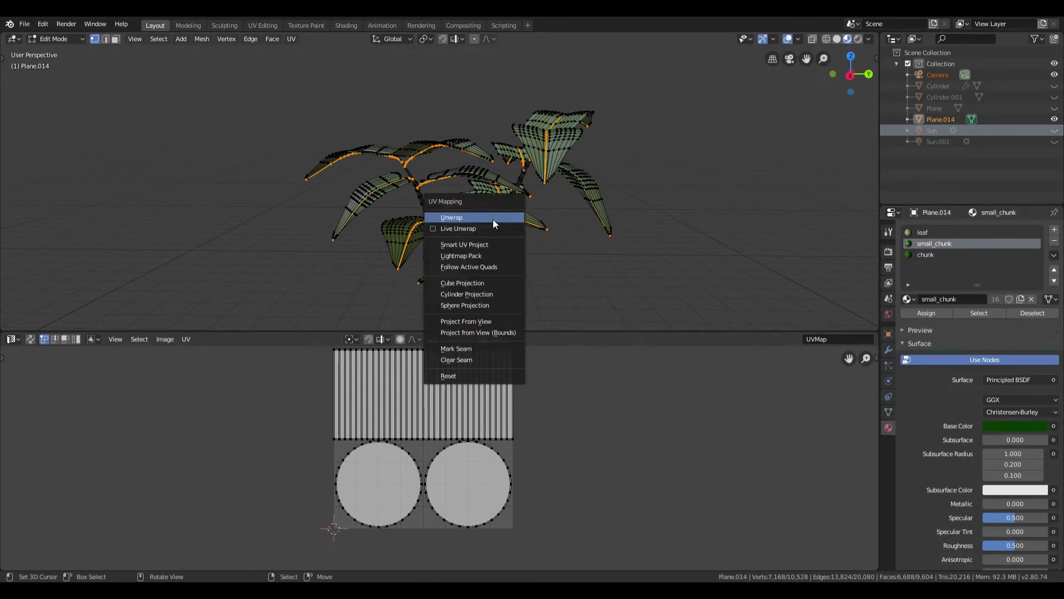
{"action": "left_click", "coordinate": [493, 218]}
- Move all stem UV islands left, outside the leaf texture area, and return to Object Mode
{"action": "scroll", "coordinate": [496, 412], "scroll_direction": "down", "scroll_amount": 2}
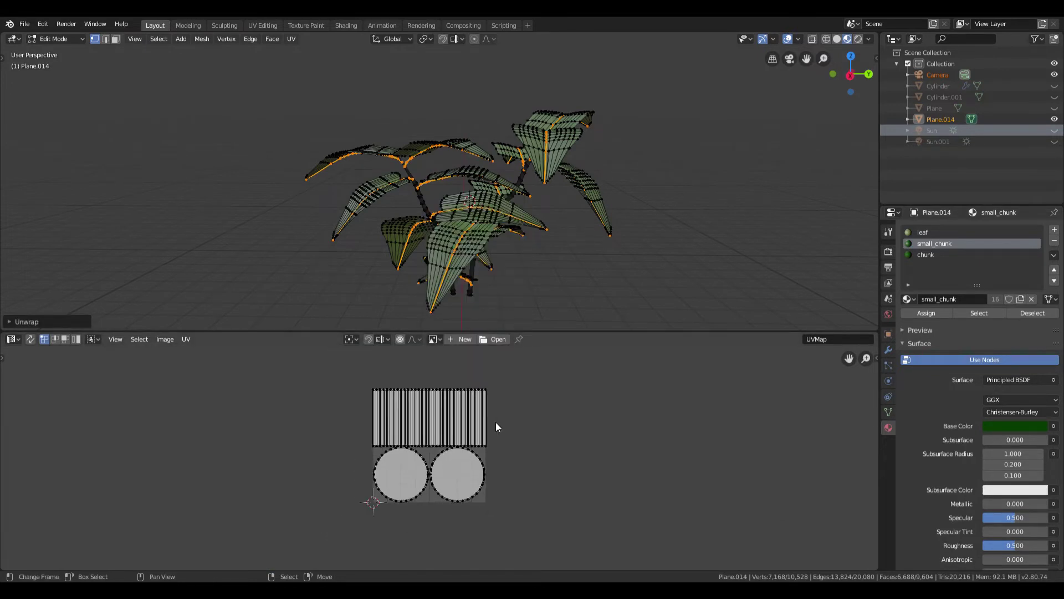
{"action": "key", "text": "a"}
{"action": "key", "text": "g"}
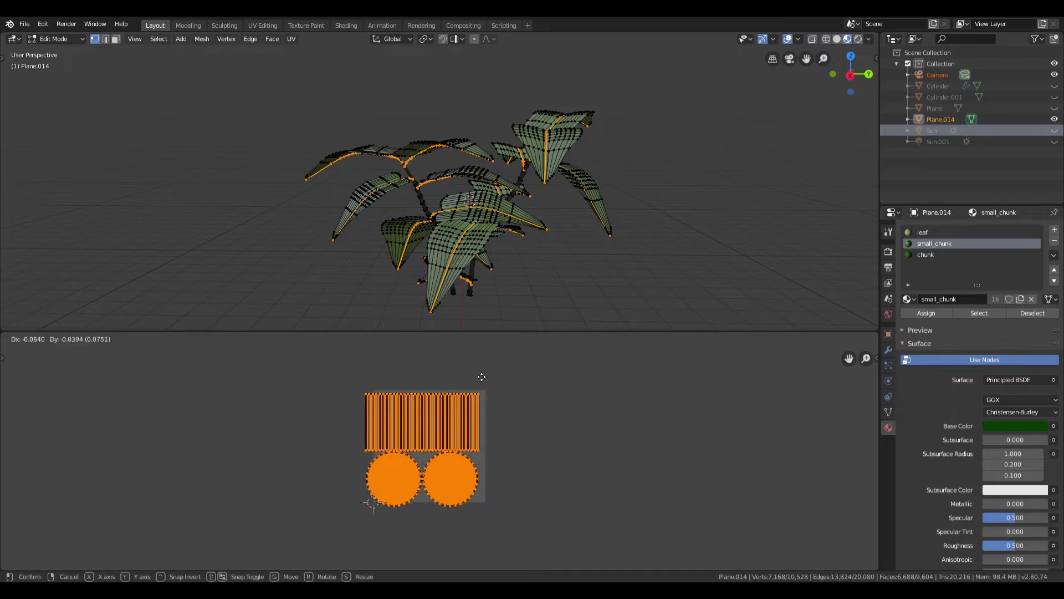
{"action": "left_click", "coordinate": [373, 375]}
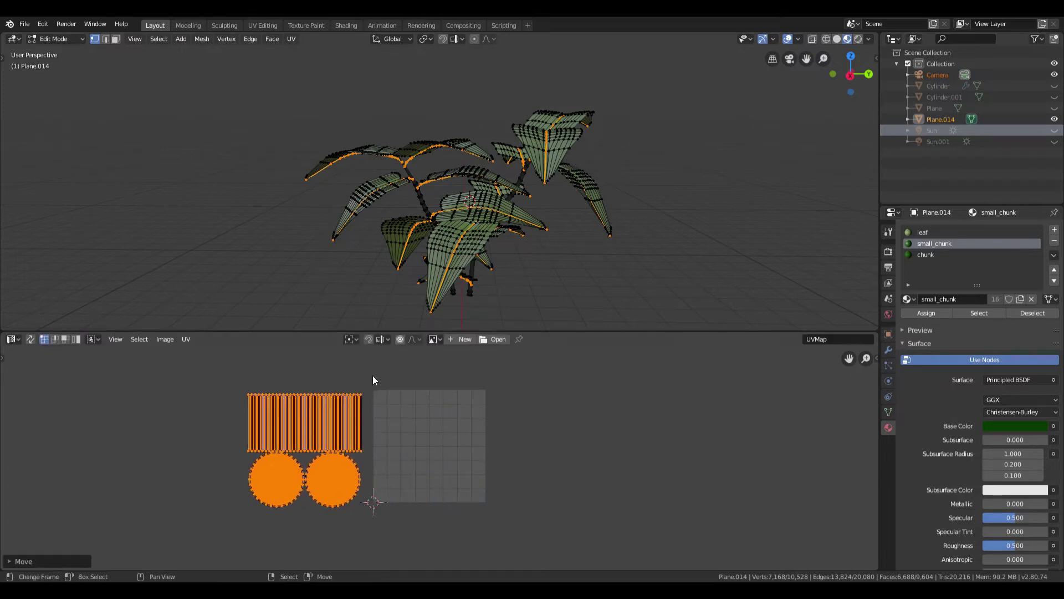
{"action": "key", "text": "Tab"}
{"action": "left_click", "coordinate": [926, 231]}
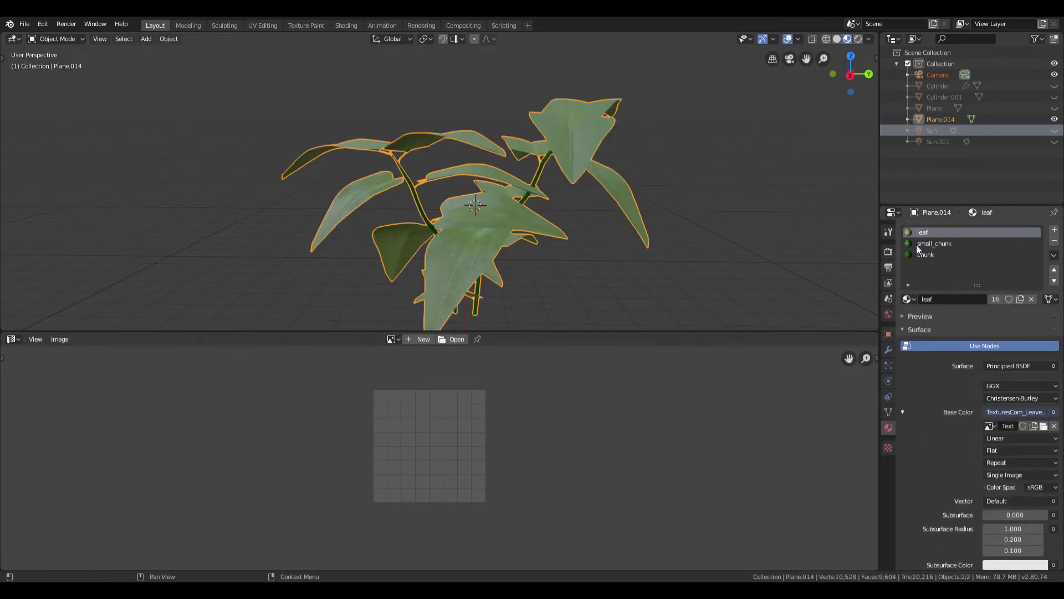
- Select the leaf-material faces and then the whole mesh to view leaf and stem islands together
{"action": "key", "text": "Tab"}
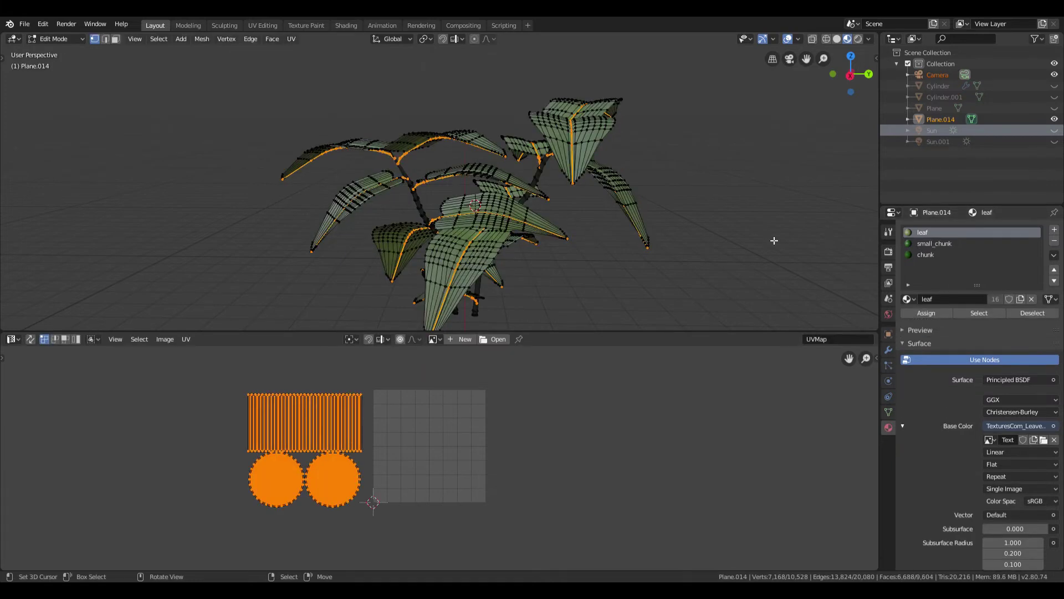
{"action": "left_click", "coordinate": [979, 313]}
{"action": "scroll", "coordinate": [487, 437], "scroll_direction": "down", "scroll_amount": 4}
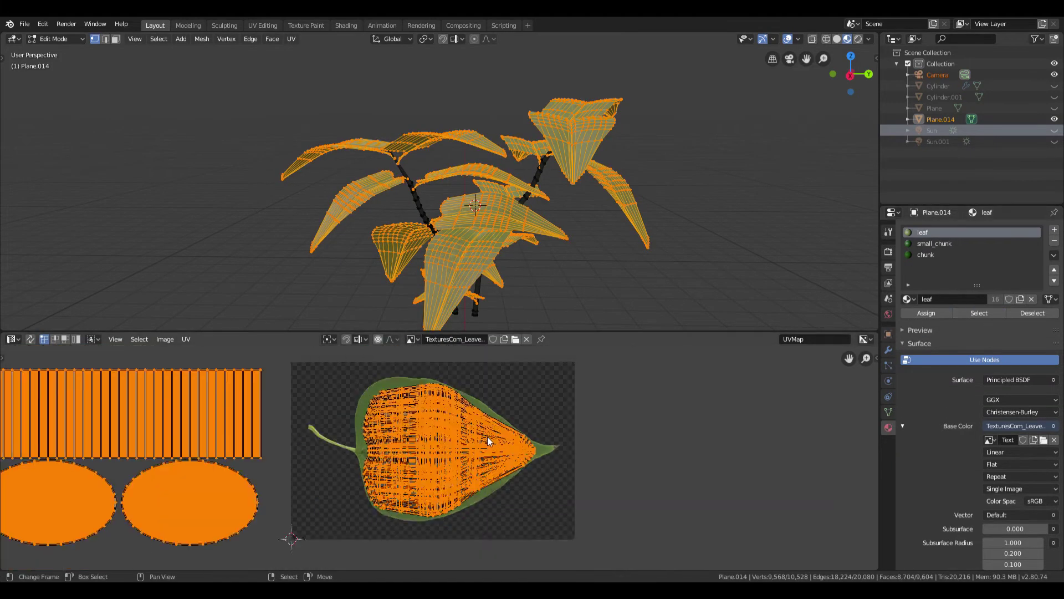
{"action": "scroll", "coordinate": [487, 436], "scroll_direction": "down", "scroll_amount": 2}
{"action": "key", "text": "a"}
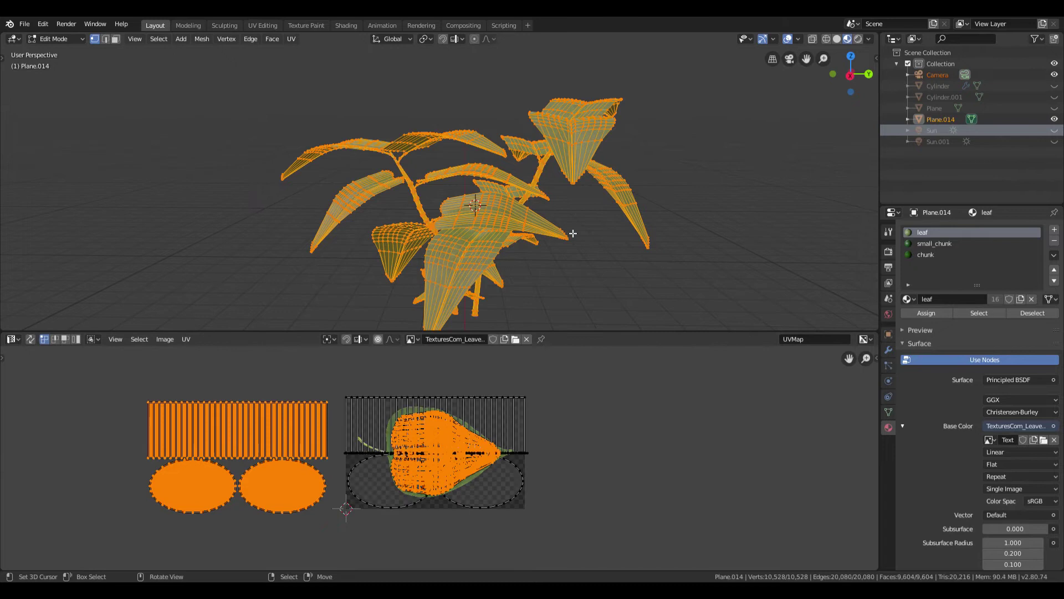
{"action": "left_click", "coordinate": [355, 418]}
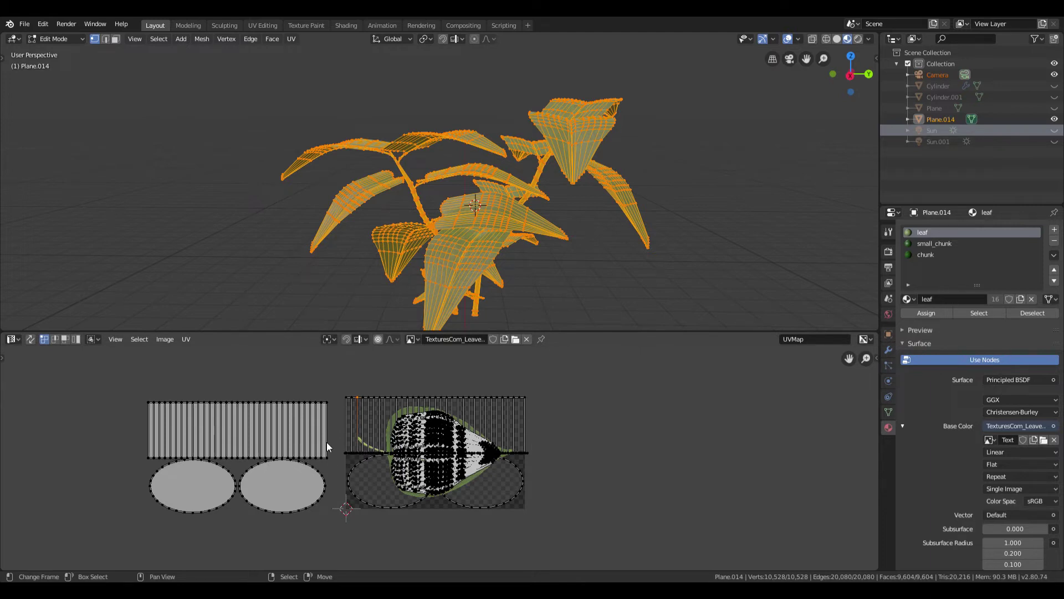
{"action": "scroll", "coordinate": [410, 452], "scroll_direction": "up", "scroll_amount": 1}
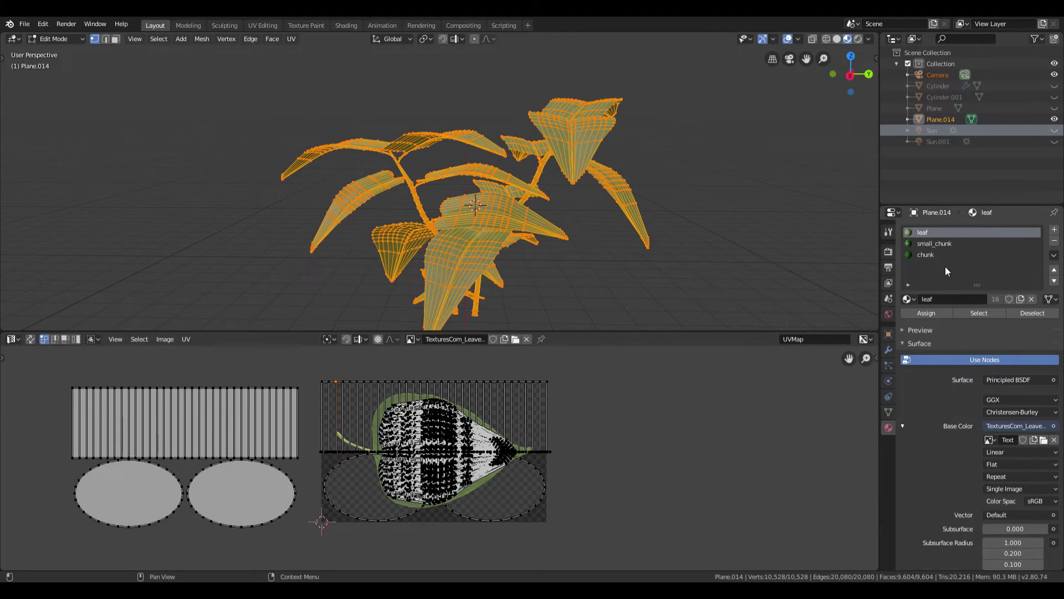
{"action": "key", "text": "alt+a"}
- Select the small_chunk faces, slide their UV islands along X and scale them up
{"action": "left_click", "coordinate": [924, 247]}
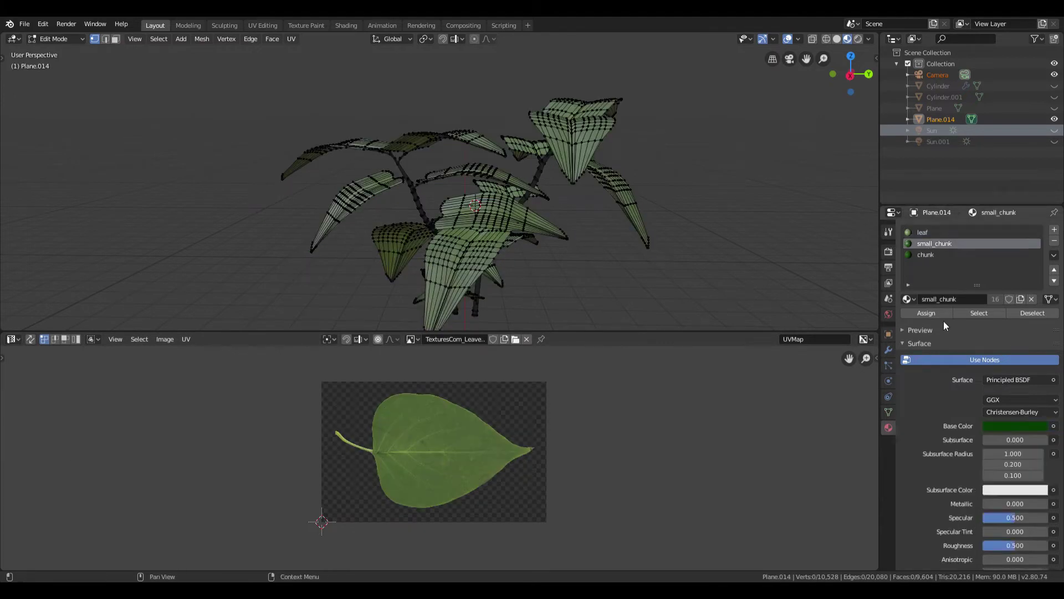
{"action": "left_click", "coordinate": [990, 313]}
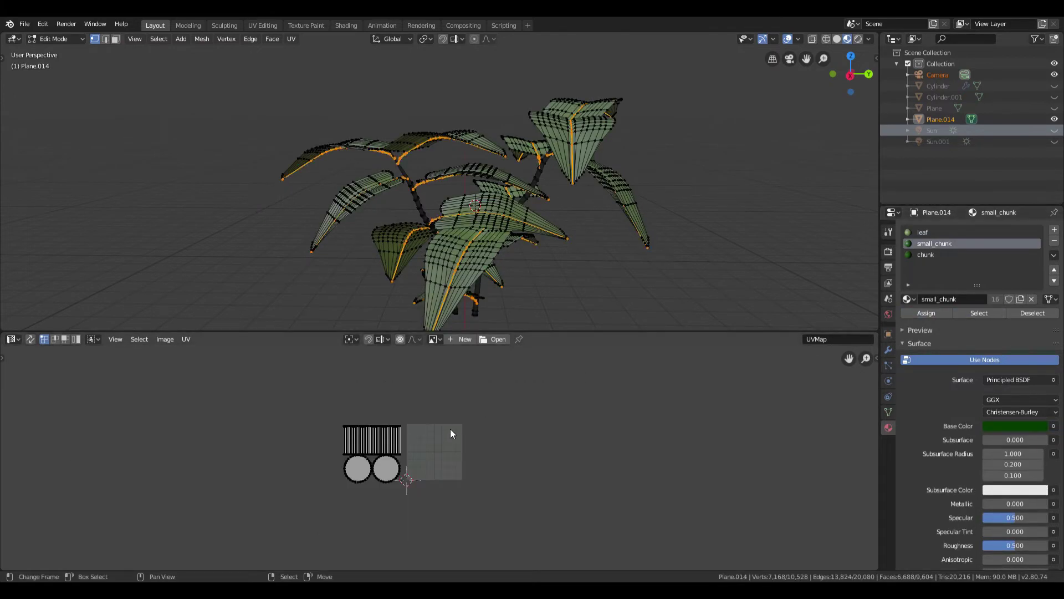
{"action": "key", "text": "g"}
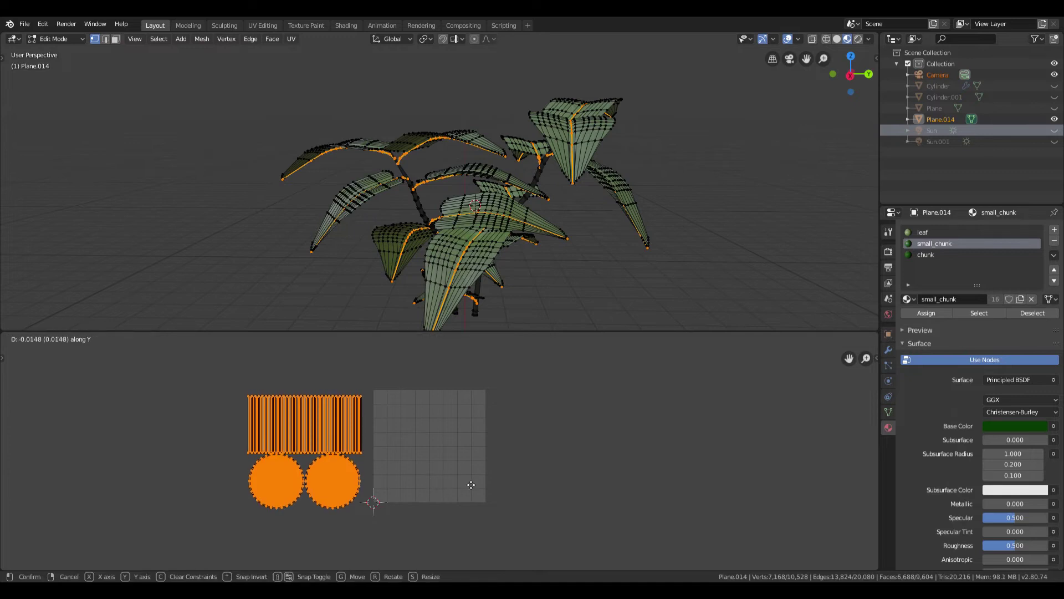
{"action": "key", "text": "x"}
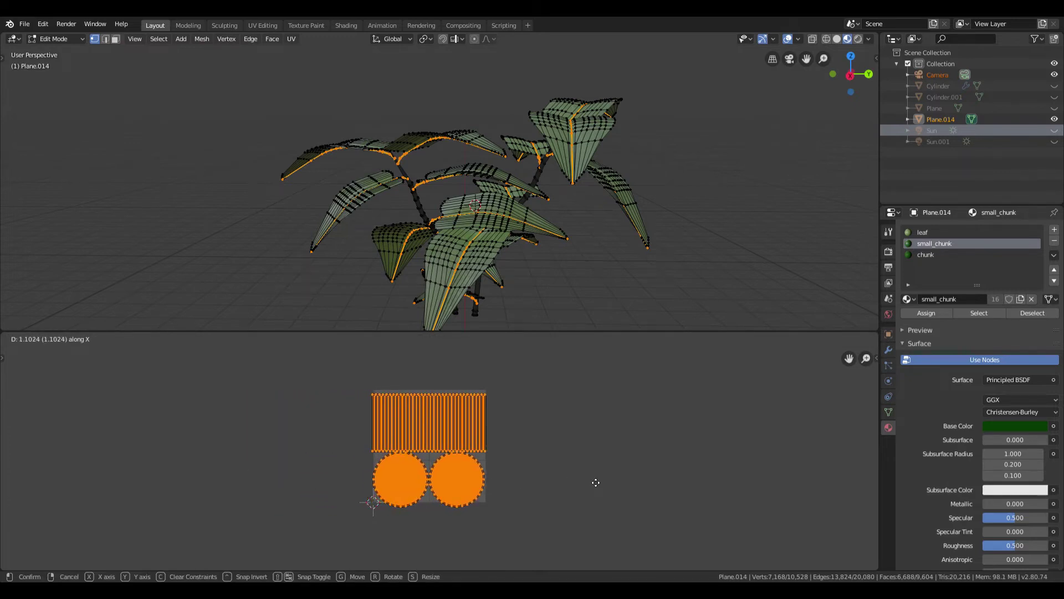
{"action": "left_click", "coordinate": [592, 480]}
{"action": "key", "text": "s"}
{"action": "left_click", "coordinate": [582, 479]}
- Position the small_chunk UV islands inside the image tile with a small vertical nudge
{"action": "key", "text": "g"}
{"action": "left_click", "coordinate": [582, 480]}
{"action": "scroll", "coordinate": [582, 480], "scroll_direction": "up", "scroll_amount": 2}
{"action": "scroll", "coordinate": [557, 483], "scroll_direction": "up", "scroll_amount": 1}
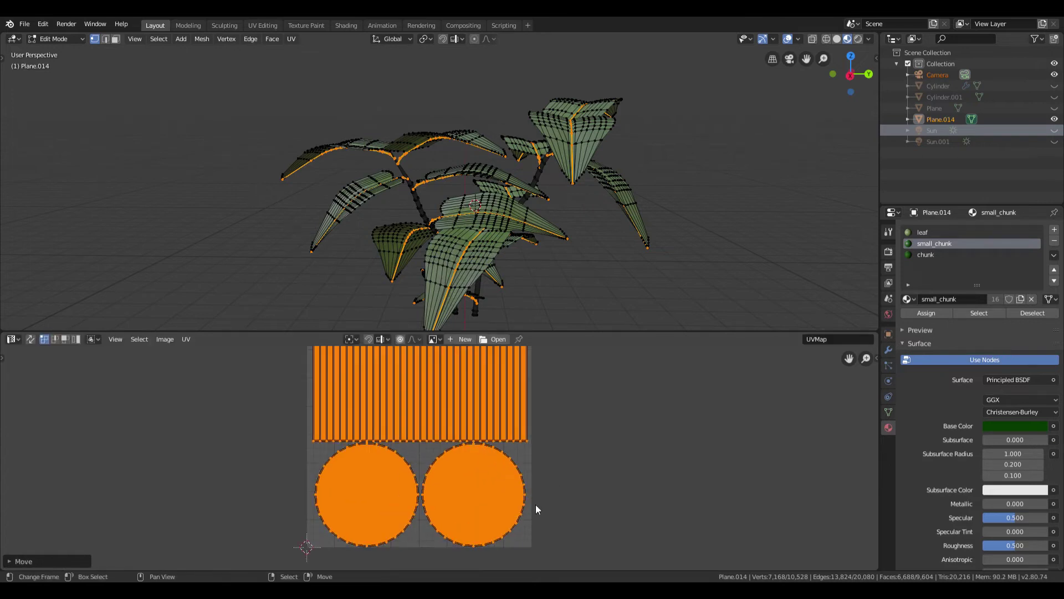
{"action": "scroll", "coordinate": [528, 474], "scroll_direction": "up", "scroll_amount": 1}
{"action": "scroll", "coordinate": [546, 554], "scroll_direction": "down", "scroll_amount": 2}
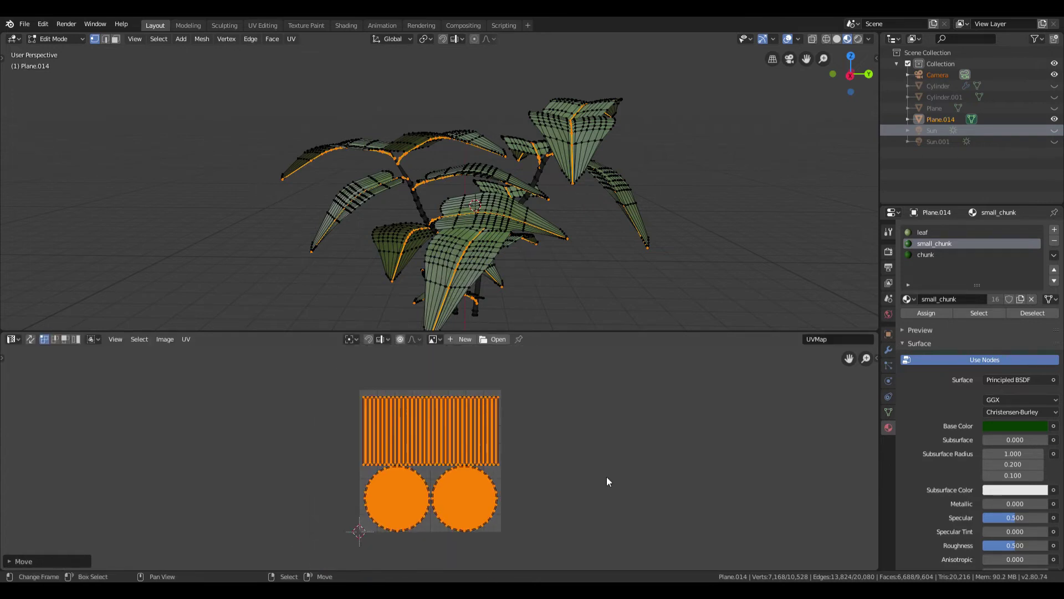
{"action": "key", "text": "g"}
{"action": "key", "text": "y"}
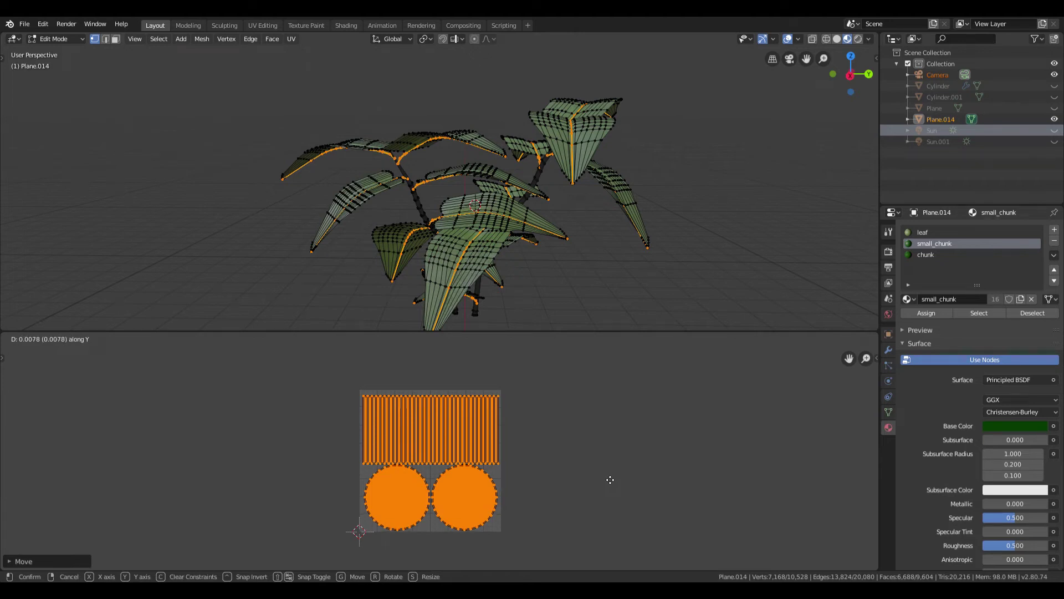
{"action": "left_click", "coordinate": [611, 479]}
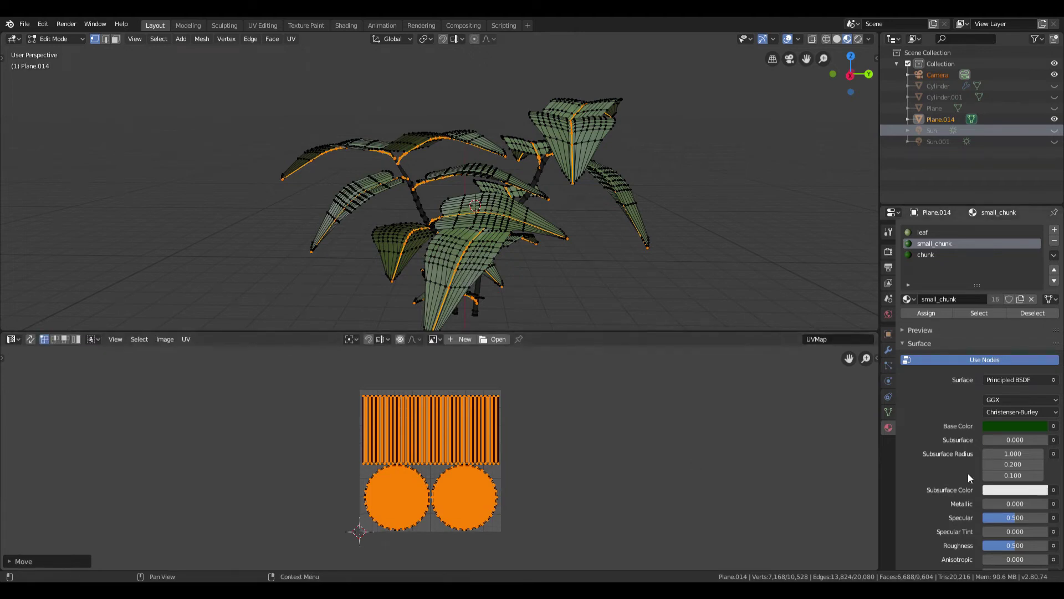
- Add the chunk-slot faces to the stem selection and unwrap them
{"action": "left_click", "coordinate": [1053, 426]}
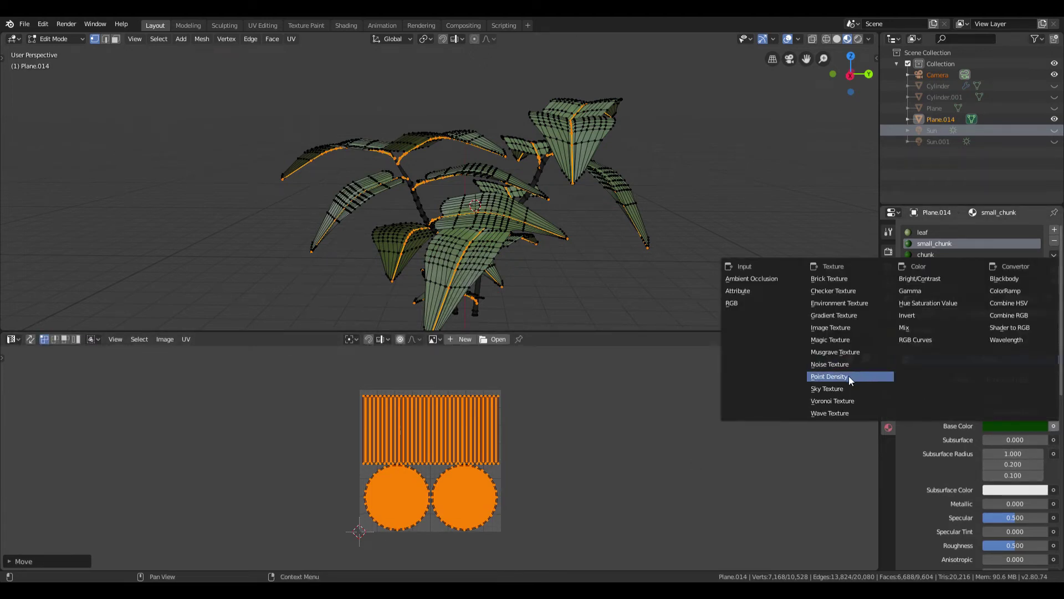
{"action": "left_click", "coordinate": [934, 254]}
{"action": "left_click", "coordinate": [976, 315]}
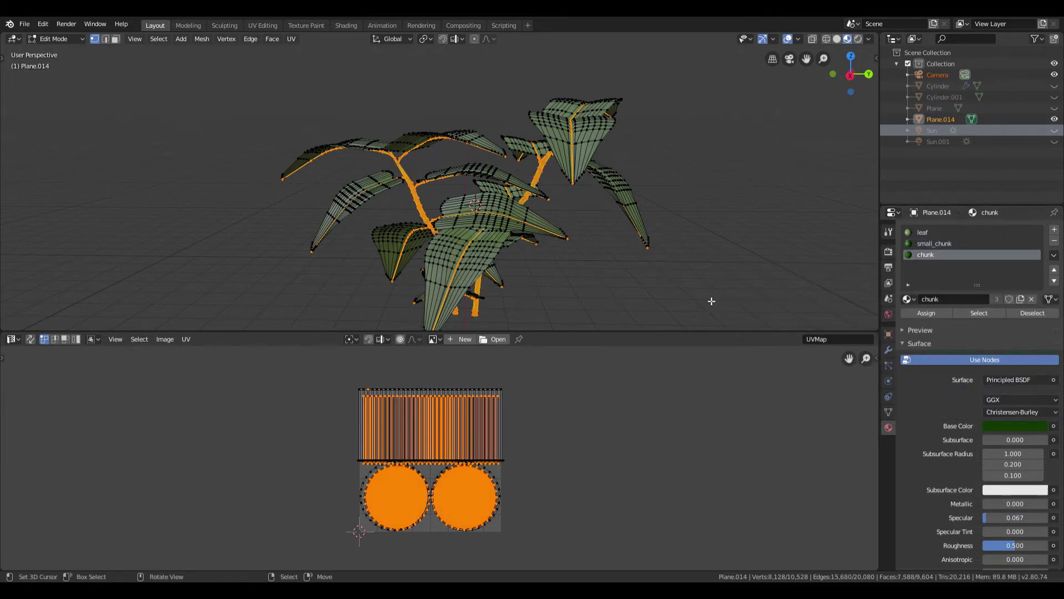
{"action": "key", "text": "u"}
{"action": "left_click", "coordinate": [508, 267]}
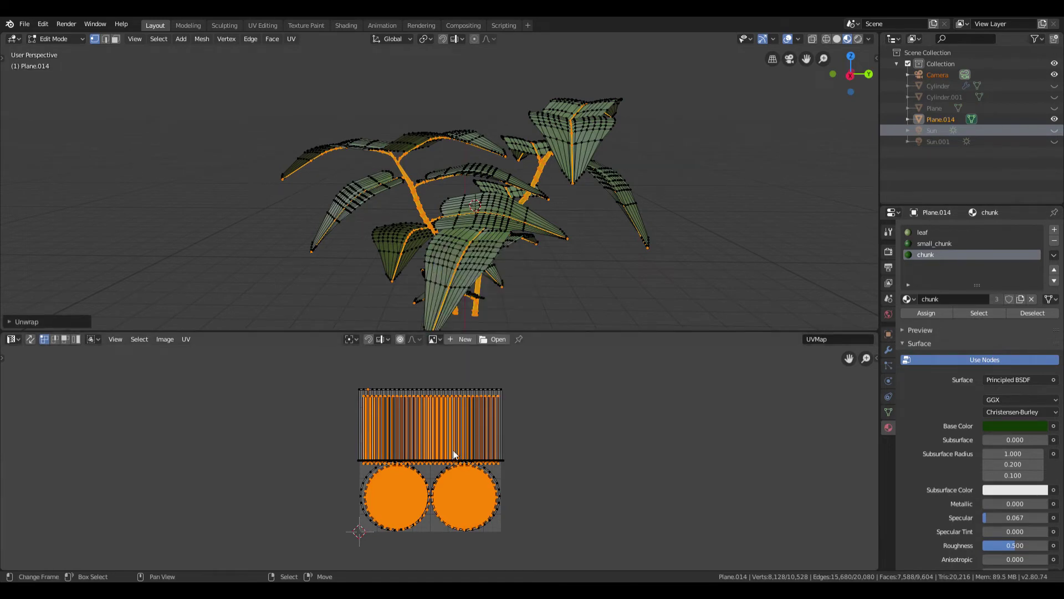
- Pack all the stem UV islands together into the tile, then deselect them
{"action": "key", "text": "a"}
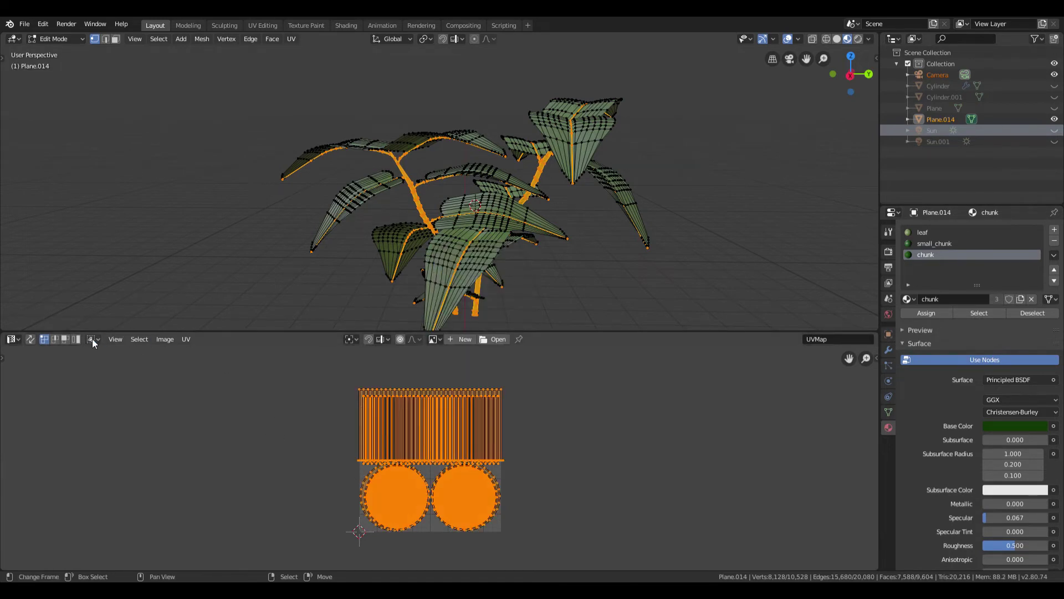
{"action": "left_click", "coordinate": [187, 339]}
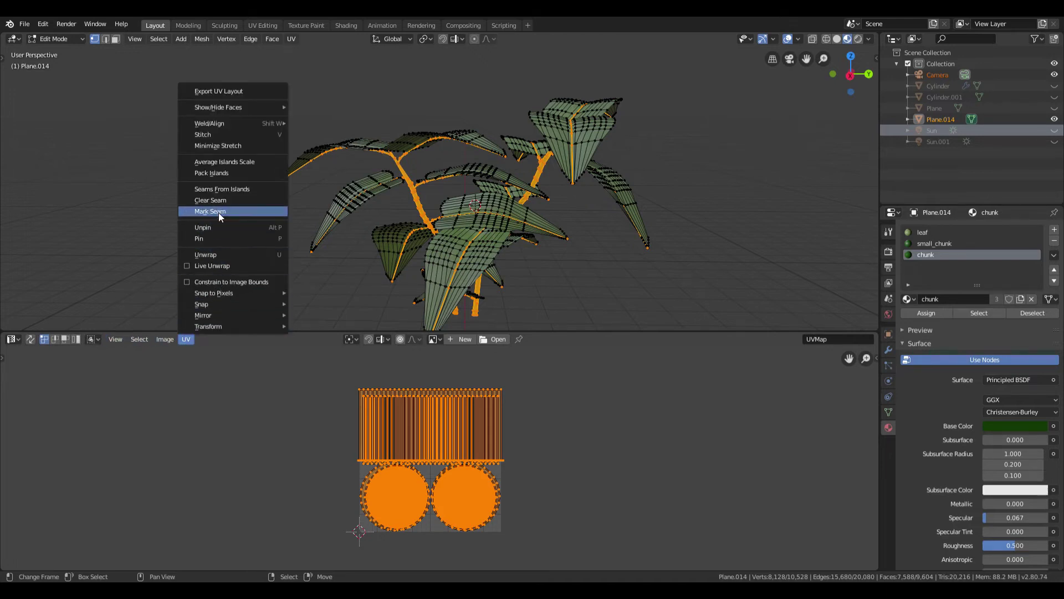
{"action": "left_click", "coordinate": [231, 178]}
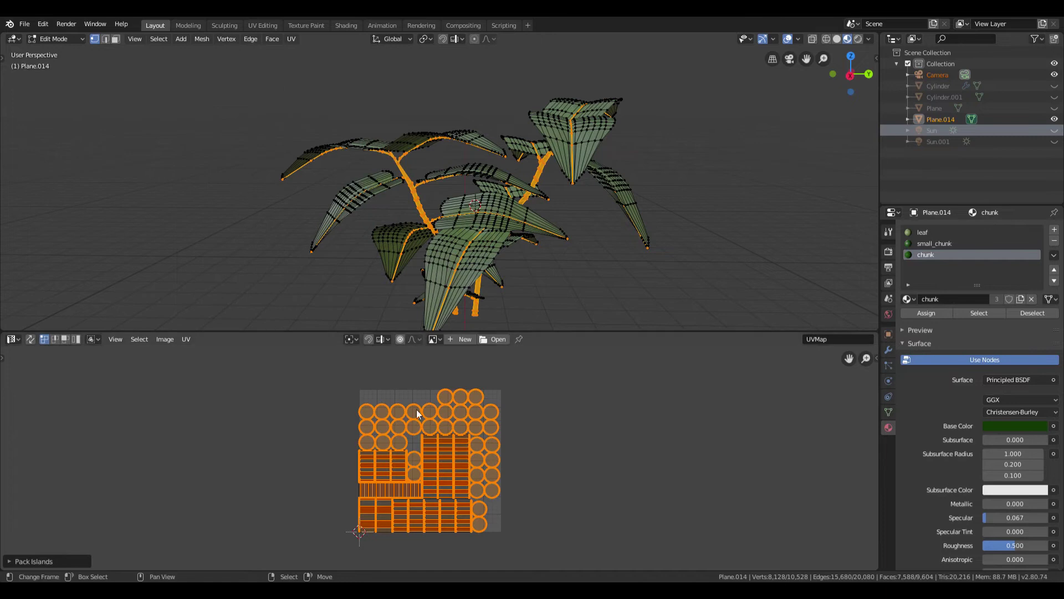
{"action": "scroll", "coordinate": [526, 518], "scroll_direction": "down", "scroll_amount": 1}
{"action": "left_click", "coordinate": [591, 445]}
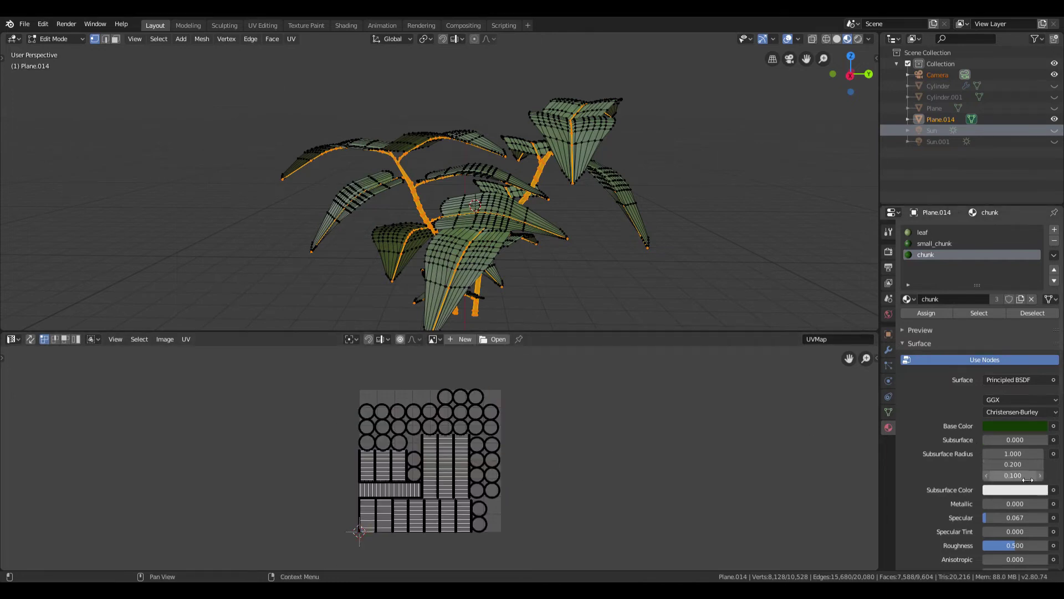
{"action": "left_click", "coordinate": [1054, 426]}
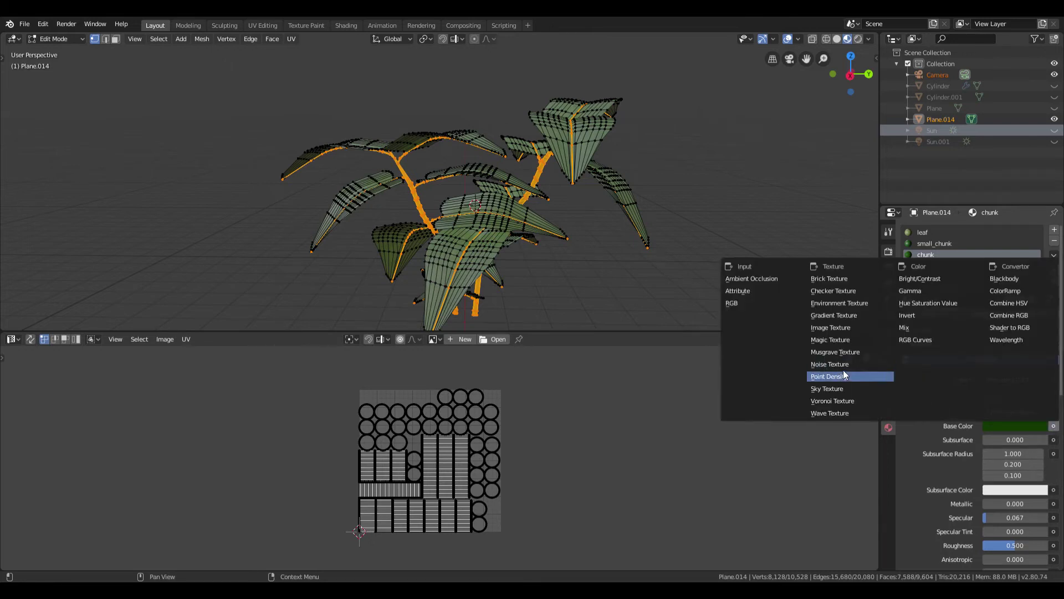
- Give the chunk material's Base Color an Image Texture loaded with the TexturesCom_BarkD bark image
{"action": "left_click", "coordinate": [844, 328]}
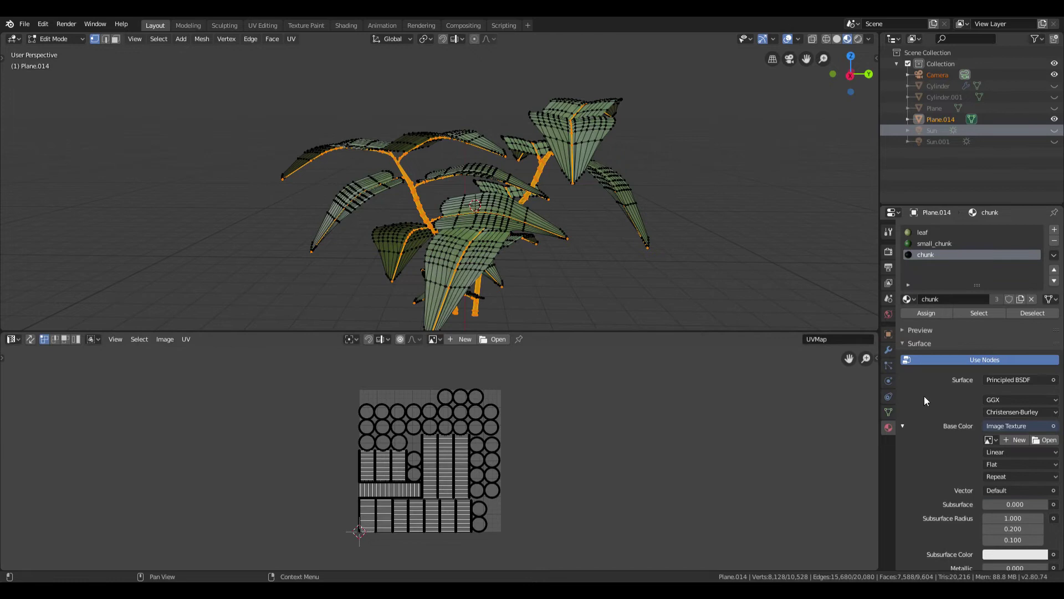
{"action": "left_click", "coordinate": [1040, 441]}
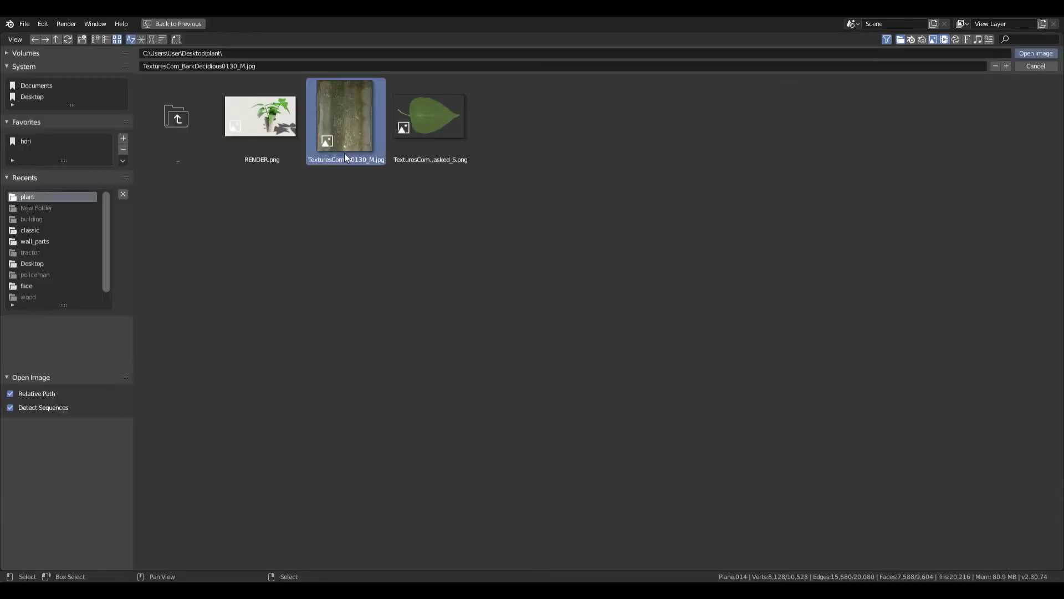
{"action": "double_click", "coordinate": [344, 152]}
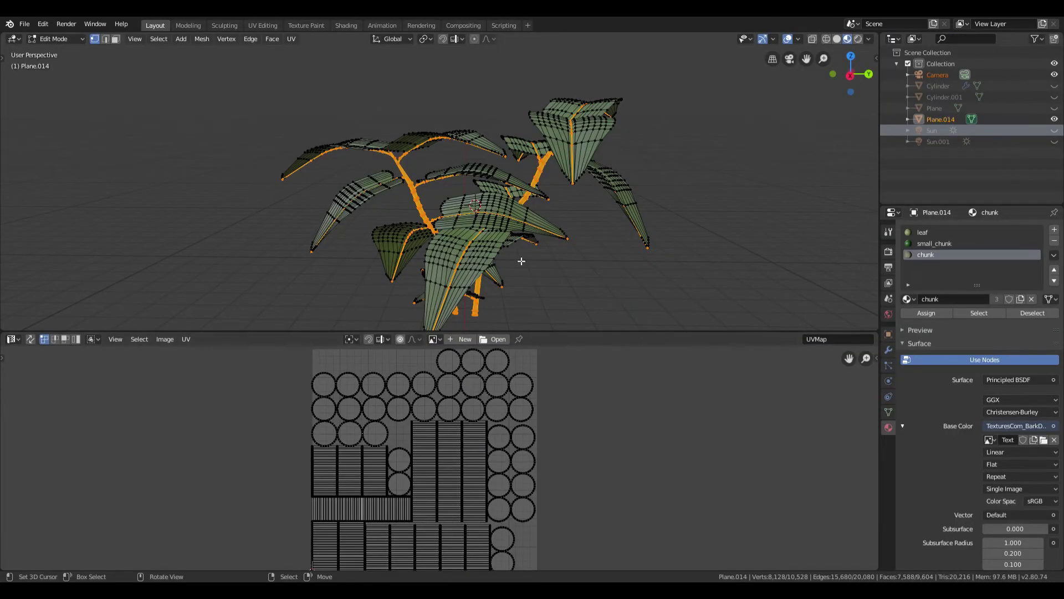
- Switch material slots to show the bark behind the stem UVs, then try removing small_chunk
{"action": "left_click", "coordinate": [944, 245]}
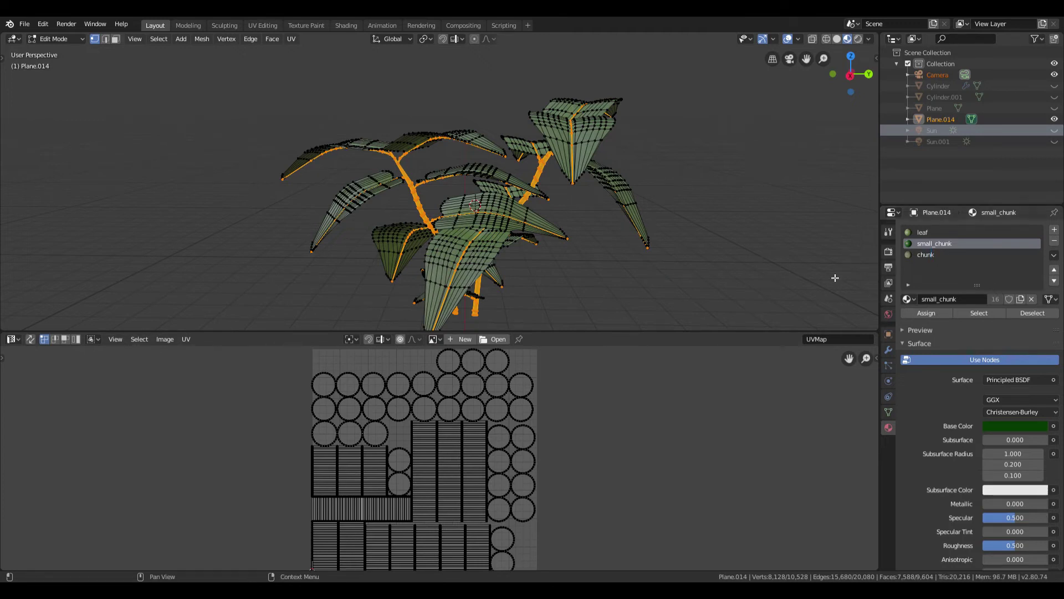
{"action": "left_click", "coordinate": [925, 254]}
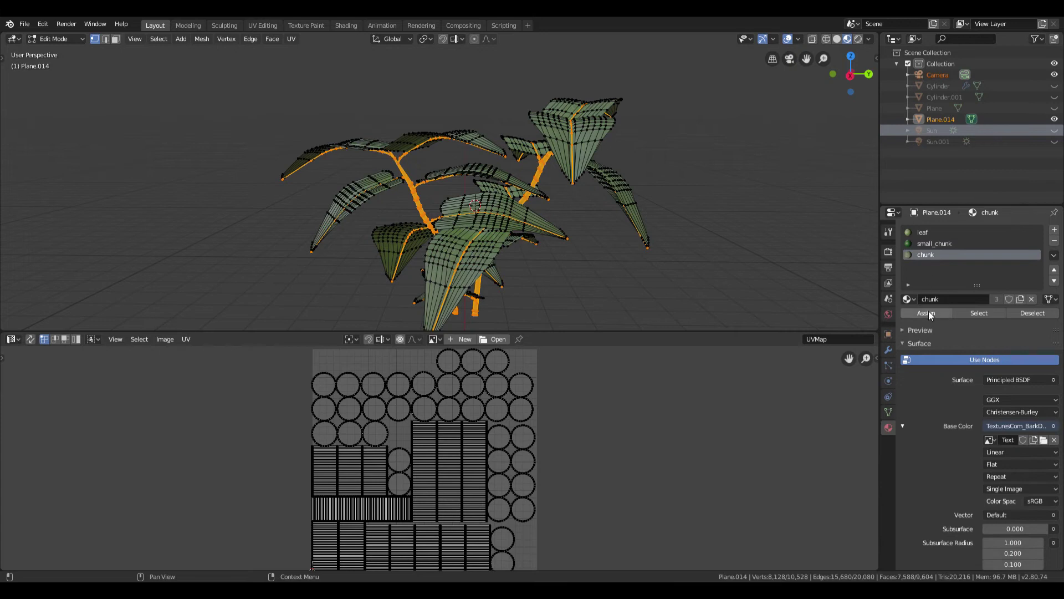
{"action": "left_click", "coordinate": [928, 312]}
{"action": "scroll", "coordinate": [540, 511], "scroll_direction": "down", "scroll_amount": 5}
{"action": "scroll", "coordinate": [552, 501], "scroll_direction": "up", "scroll_amount": 2}
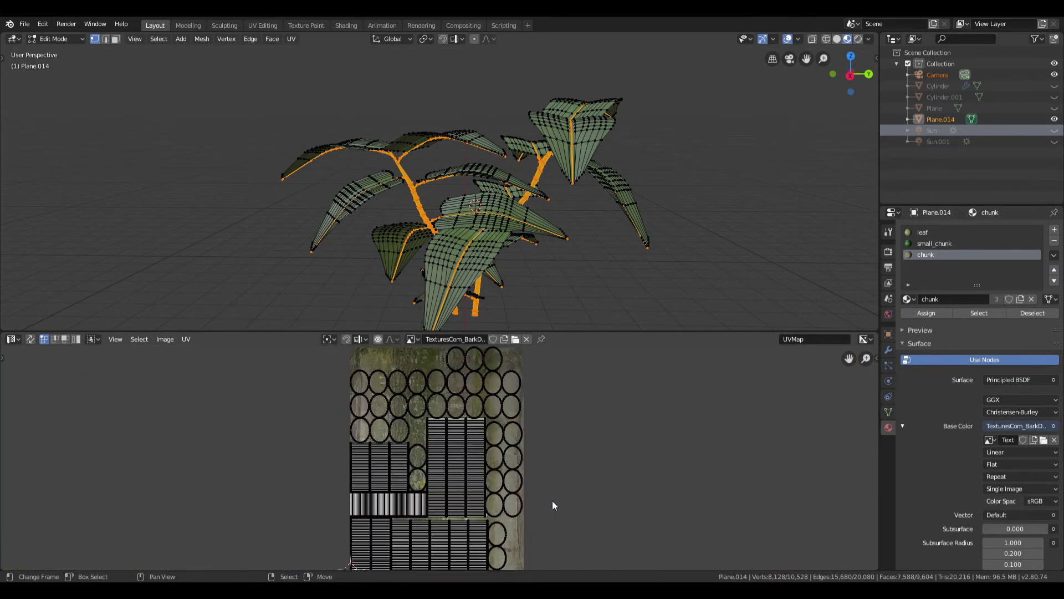
{"action": "scroll", "coordinate": [552, 500], "scroll_direction": "up", "scroll_amount": 1}
{"action": "left_click", "coordinate": [970, 244]}
{"action": "left_click", "coordinate": [1054, 241]}
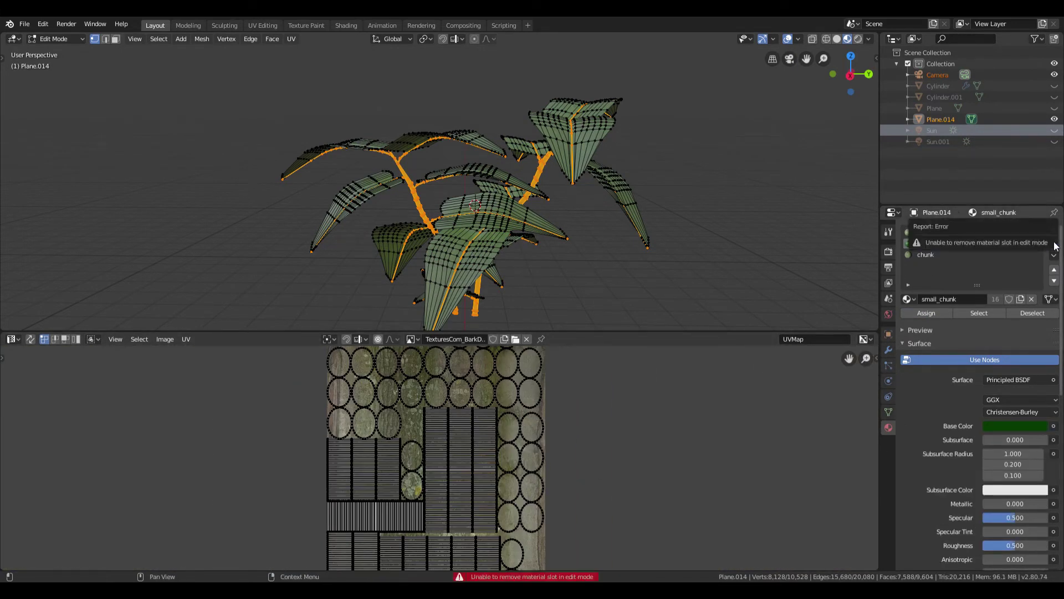
- Remove the small_chunk material slot in Object Mode and reselect all UV islands
{"action": "key", "text": "Tab"}
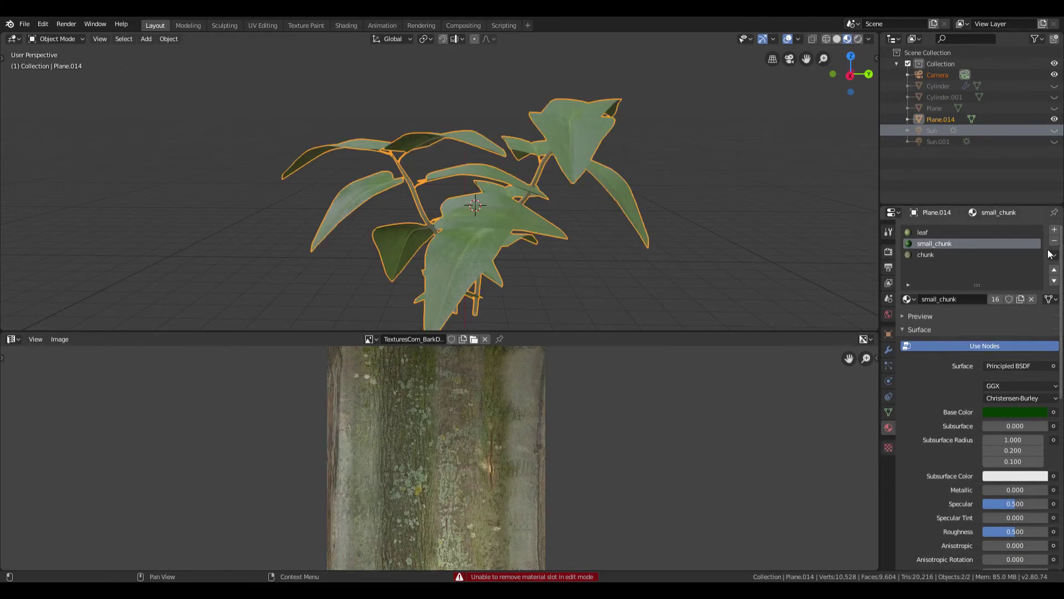
{"action": "left_click", "coordinate": [1054, 241]}
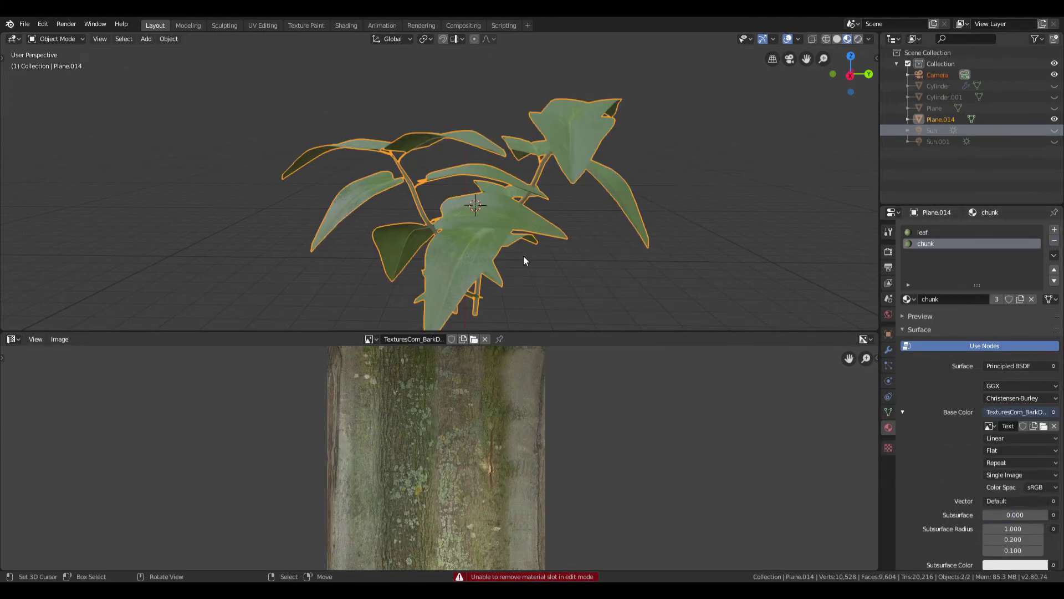
{"action": "key", "text": "Tab"}
{"action": "scroll", "coordinate": [442, 506], "scroll_direction": "down", "scroll_amount": 3}
{"action": "key", "text": "a"}
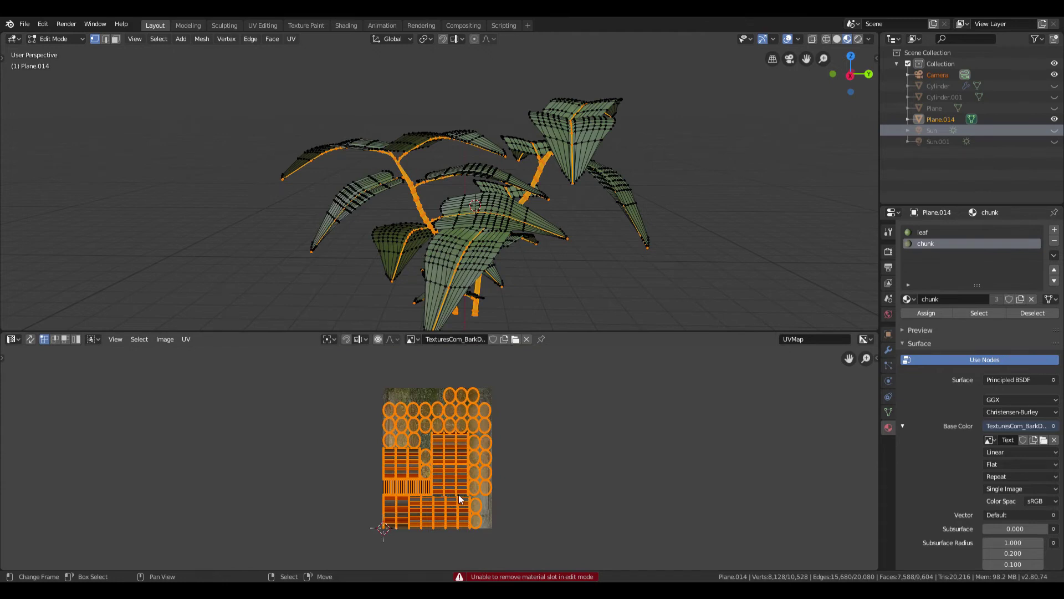
- Scale up the stem UV islands over the bark texture and orbit to view the plant
{"action": "scroll", "coordinate": [472, 460], "scroll_direction": "up", "scroll_amount": 1}
{"action": "scroll", "coordinate": [421, 272], "scroll_direction": "up", "scroll_amount": 3}
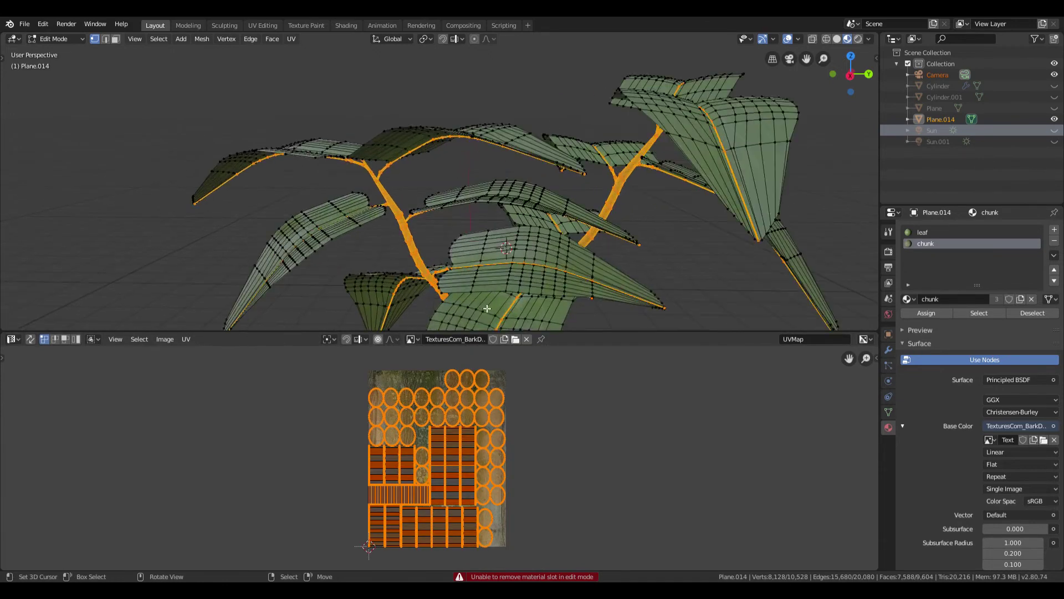
{"action": "scroll", "coordinate": [377, 283], "scroll_direction": "up", "scroll_amount": 3}
{"action": "scroll", "coordinate": [350, 289], "scroll_direction": "up", "scroll_amount": 2}
{"action": "key", "text": "Tab"}
{"action": "scroll", "coordinate": [350, 285], "scroll_direction": "down", "scroll_amount": 5}
{"action": "key", "text": "Tab"}
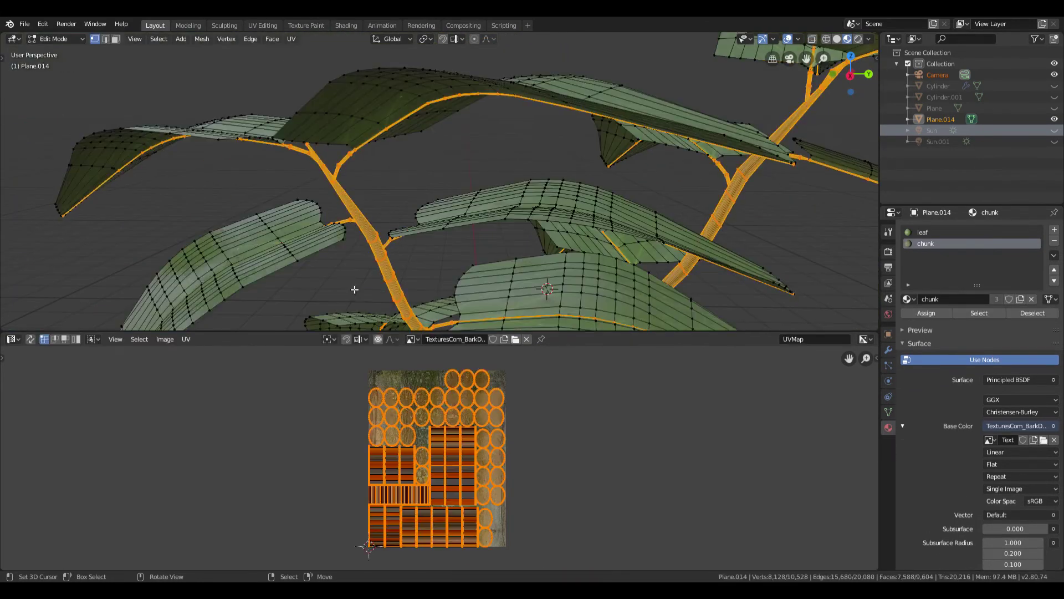
{"action": "key", "text": "g"}
{"action": "key", "text": "s"}
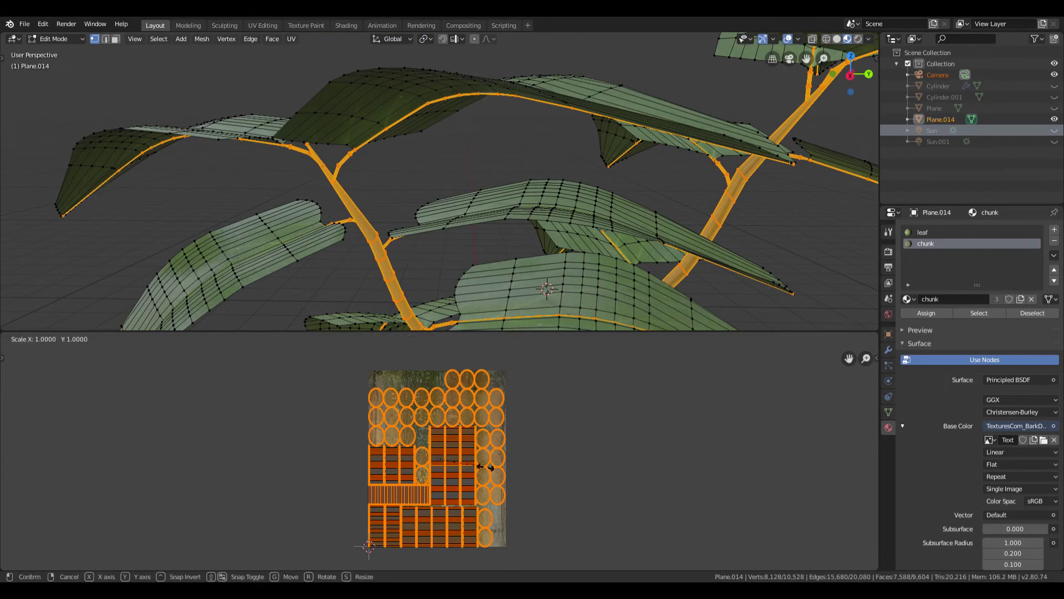
{"action": "left_click", "coordinate": [485, 467]}
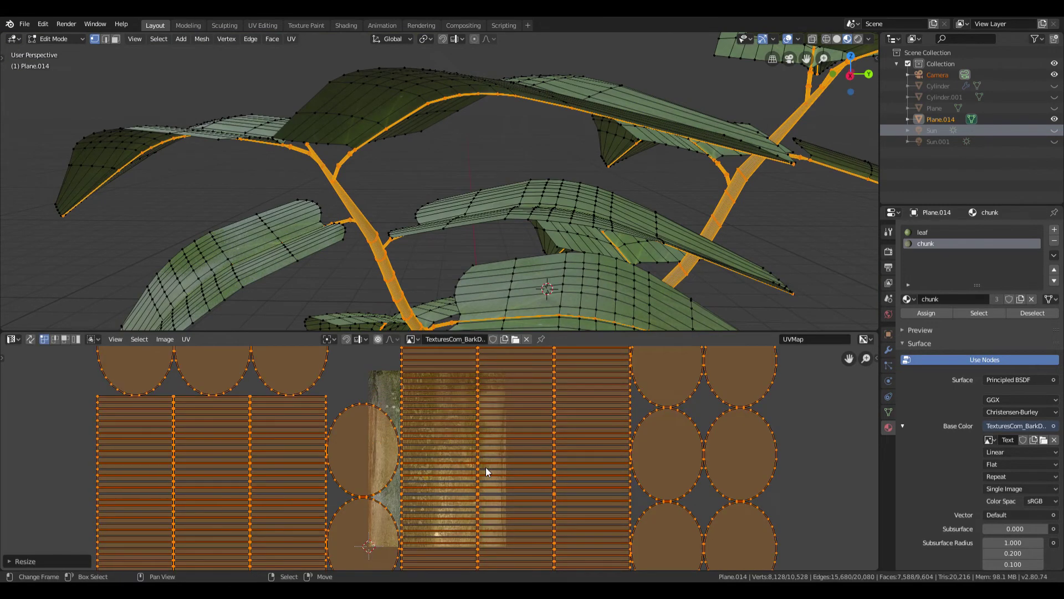
{"action": "mouse_move", "coordinate": [366, 276]}
{"action": "middle_mouse_down"}
{"action": "mouse_move", "coordinate": [220, 295]}
{"action": "mouse_move", "coordinate": [365, 304]}
{"action": "middle_mouse_up"}
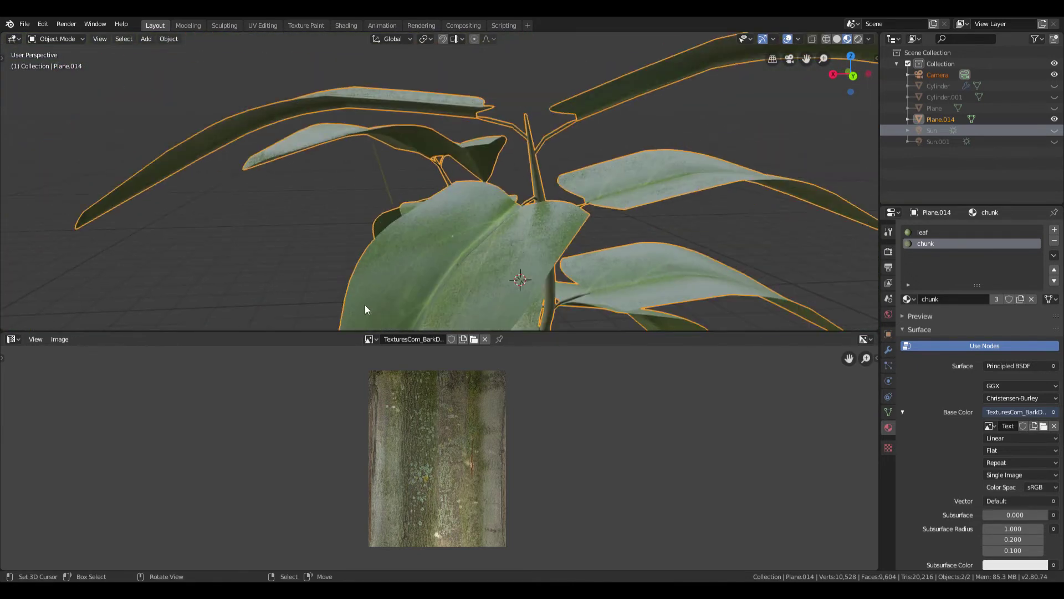
- Unwrap the stem faces, then try Cylinder Projection and inspect the bark in Object Mode
{"action": "key", "text": "Tab"}
{"action": "key", "text": "Tab"}
{"action": "key", "text": "Tab"}
{"action": "scroll", "coordinate": [487, 468], "scroll_direction": "down", "scroll_amount": 7}
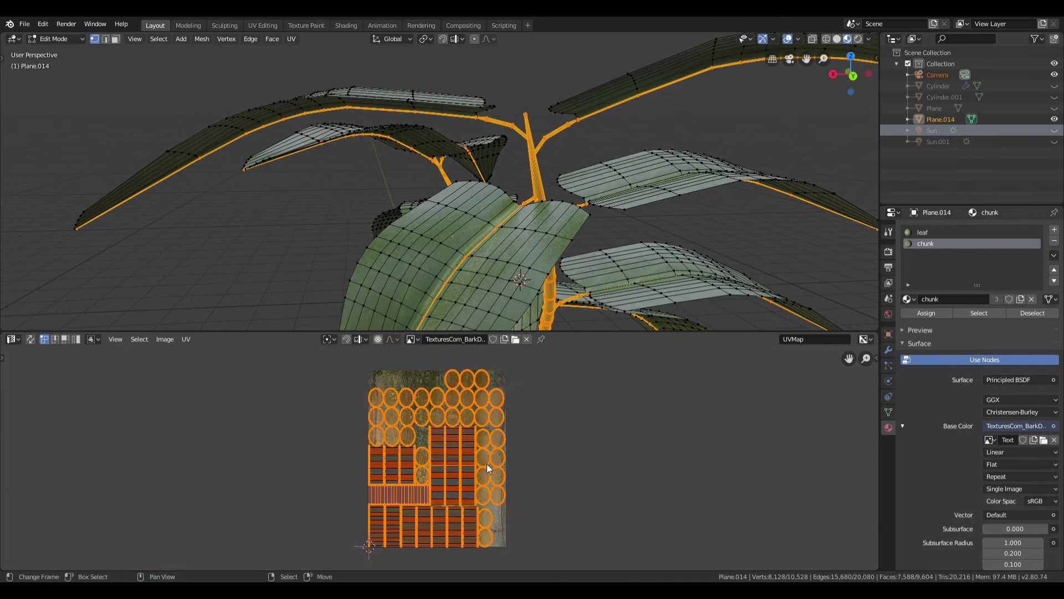
{"action": "scroll", "coordinate": [486, 468], "scroll_direction": "up", "scroll_amount": 2}
{"action": "middle_click_drag", "start_coordinate": [506, 472], "coordinate": [484, 473]}
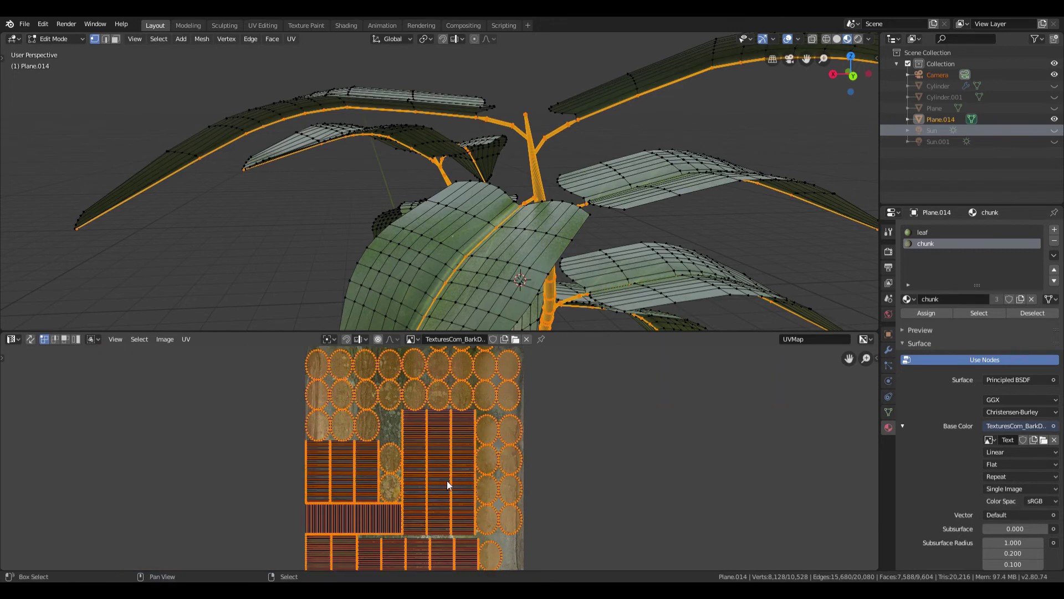
{"action": "key", "text": "u"}
{"action": "left_click", "coordinate": [556, 197]}
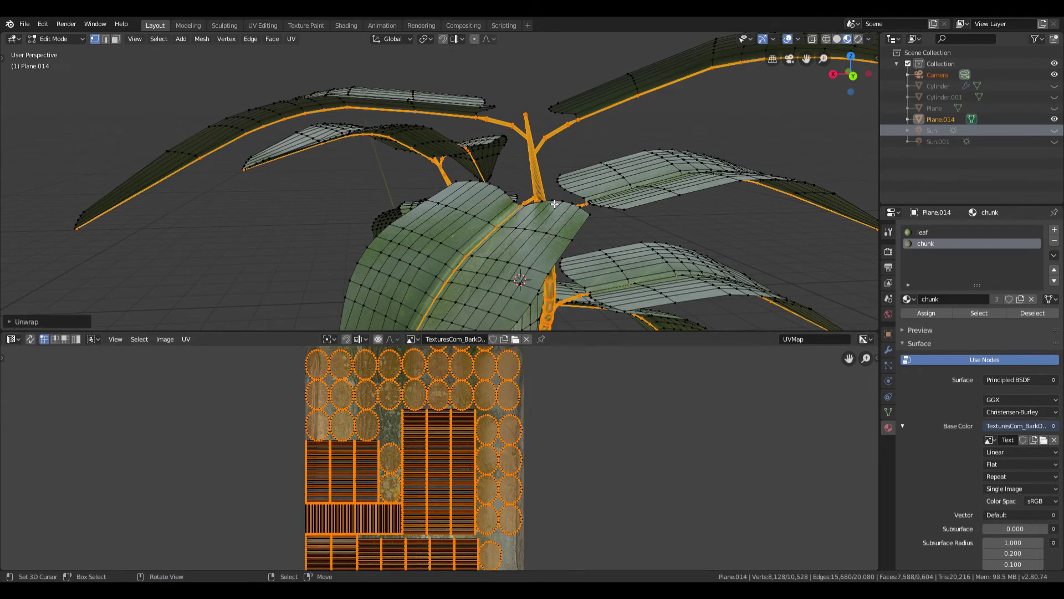
{"action": "key", "text": "u"}
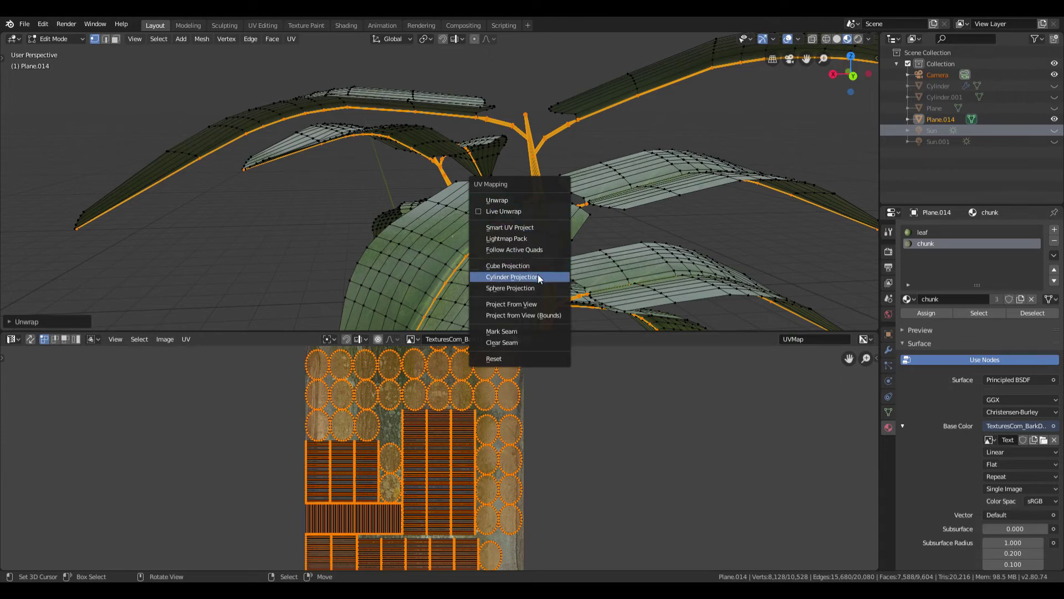
{"action": "left_click", "coordinate": [537, 276]}
{"action": "scroll", "coordinate": [504, 460], "scroll_direction": "down", "scroll_amount": 2}
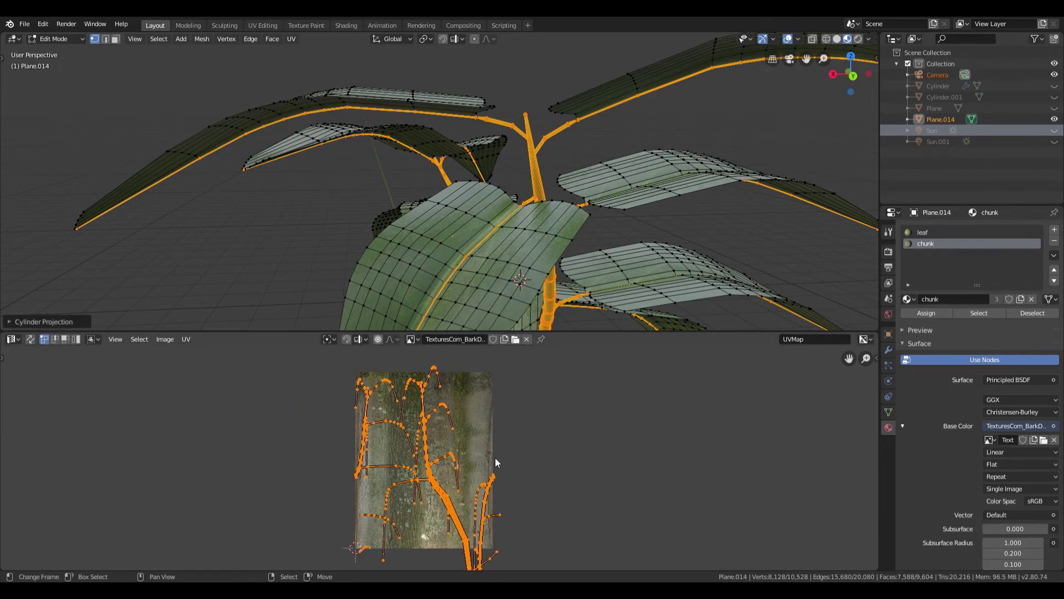
{"action": "scroll", "coordinate": [495, 462], "scroll_direction": "down", "scroll_amount": 2}
{"action": "key", "text": "Tab"}
{"action": "scroll", "coordinate": [570, 289], "scroll_direction": "up", "scroll_amount": 5}
{"action": "mouse_move", "coordinate": [561, 290]}
{"action": "middle_mouse_down"}
{"action": "mouse_move", "coordinate": [504, 306]}
{"action": "mouse_move", "coordinate": [516, 300]}
{"action": "middle_mouse_up"}
- Scale the stem UVs down inside the bark image and check the result
{"action": "key", "text": "Tab"}
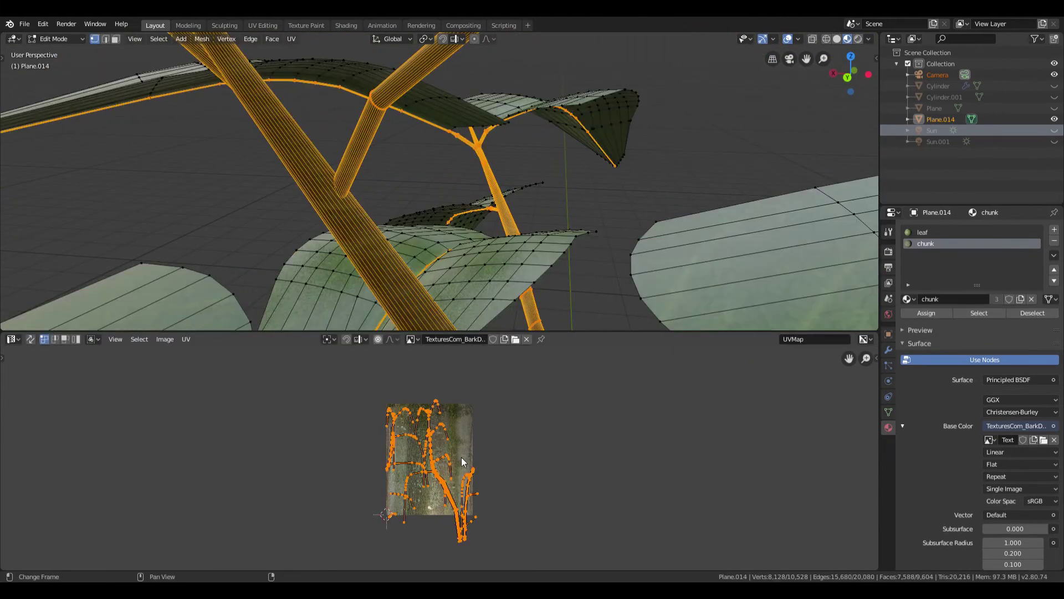
{"action": "scroll", "coordinate": [511, 431], "scroll_direction": "up", "scroll_amount": 1}
{"action": "key", "text": "s"}
{"action": "left_click", "coordinate": [525, 516]}
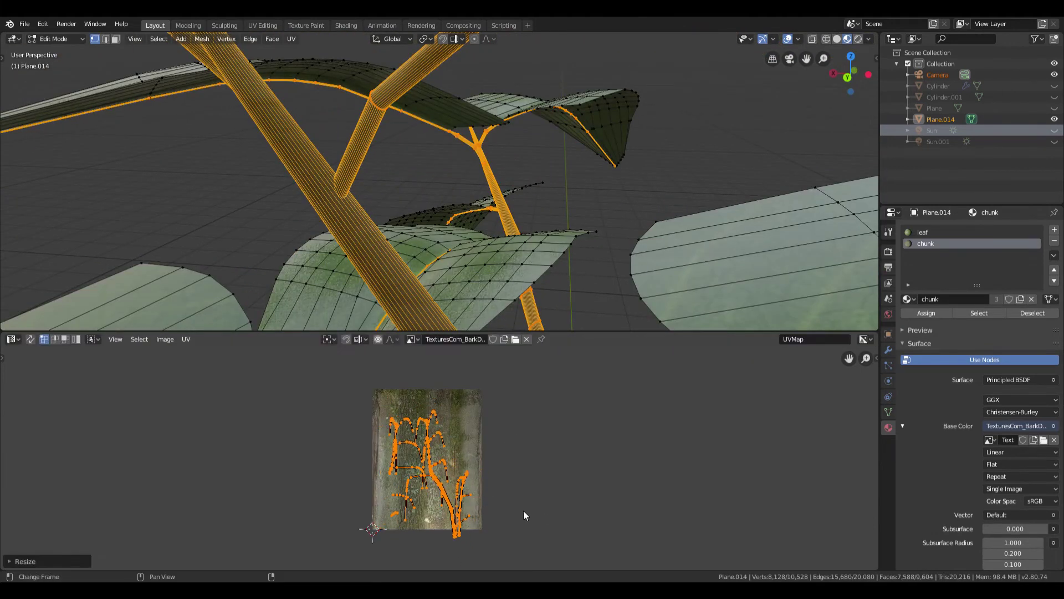
{"action": "key", "text": "Tab"}
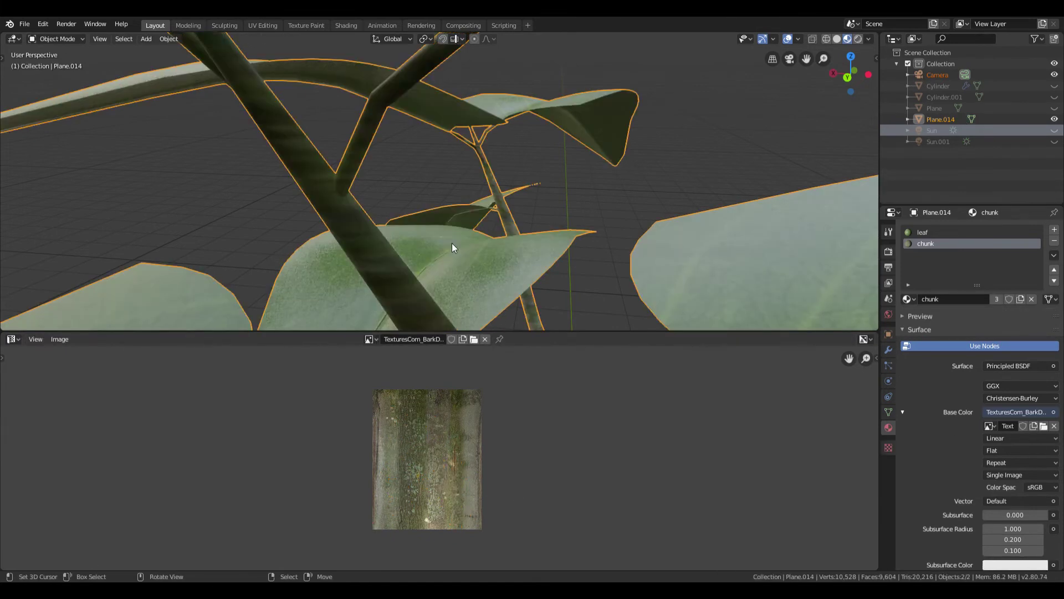
- Retry the stem UVs with plain Unwrap, Cube Projection and Project From View
{"action": "key", "text": "Tab"}
{"action": "key", "text": "u"}
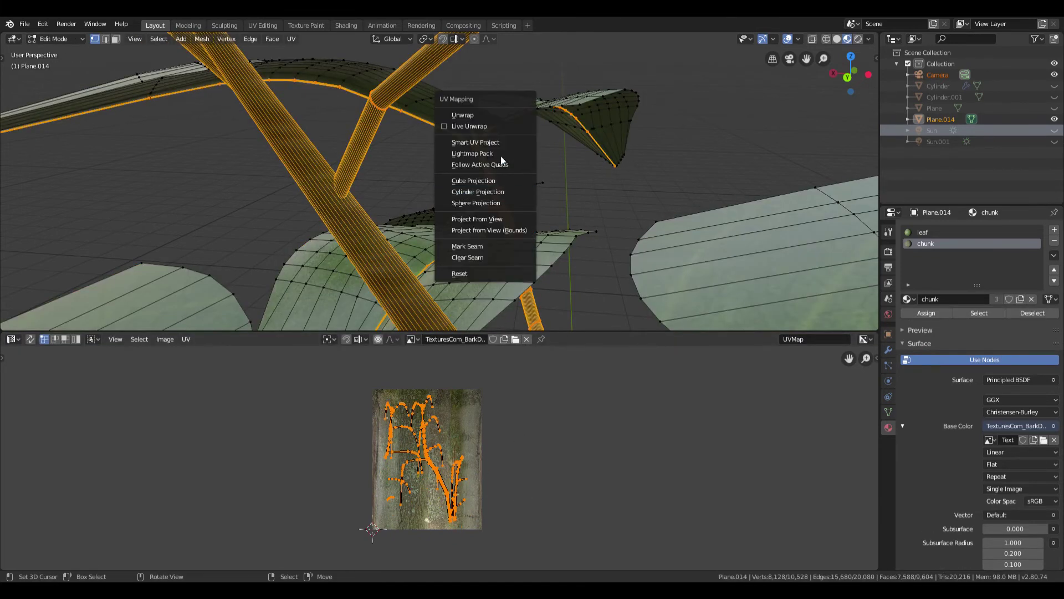
{"action": "left_click", "coordinate": [481, 115]}
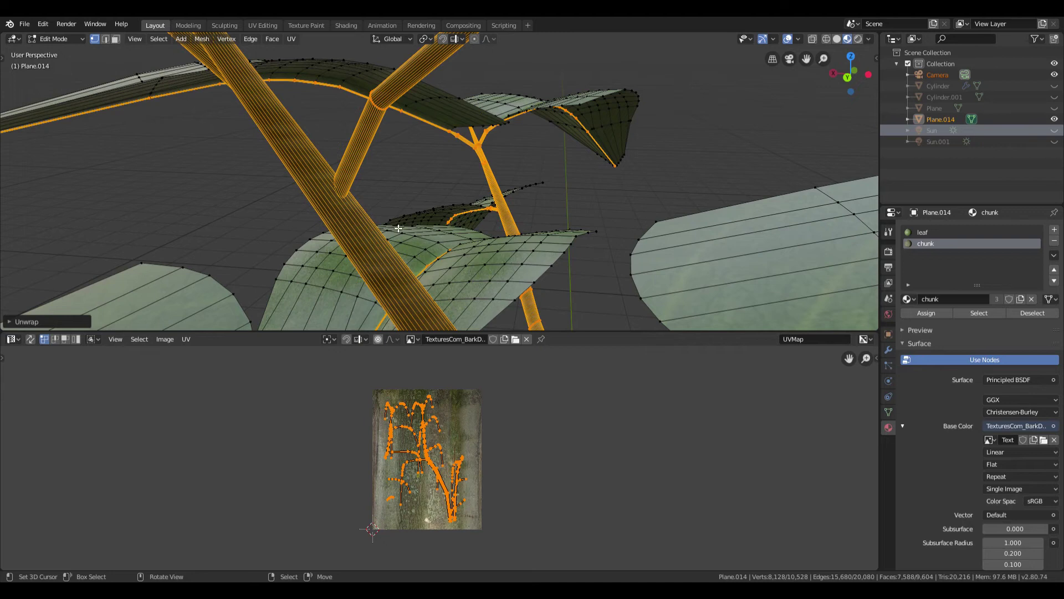
{"action": "key", "text": "u"}
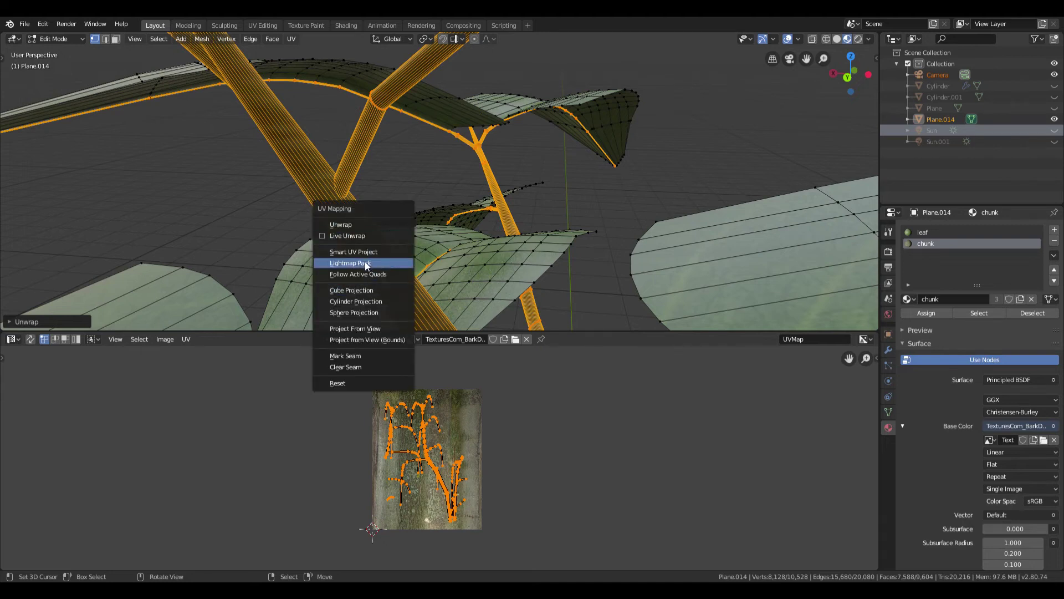
{"action": "left_click", "coordinate": [362, 238]}
{"action": "key", "text": "u"}
{"action": "left_click", "coordinate": [362, 239]}
{"action": "key", "text": "u"}
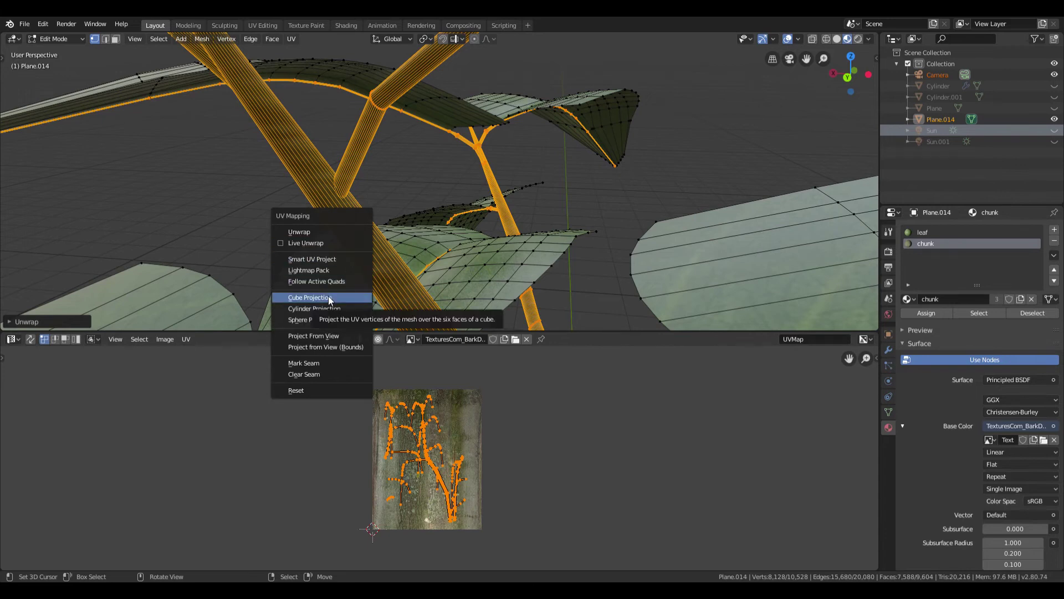
{"action": "left_click", "coordinate": [328, 296]}
{"action": "key", "text": "u"}
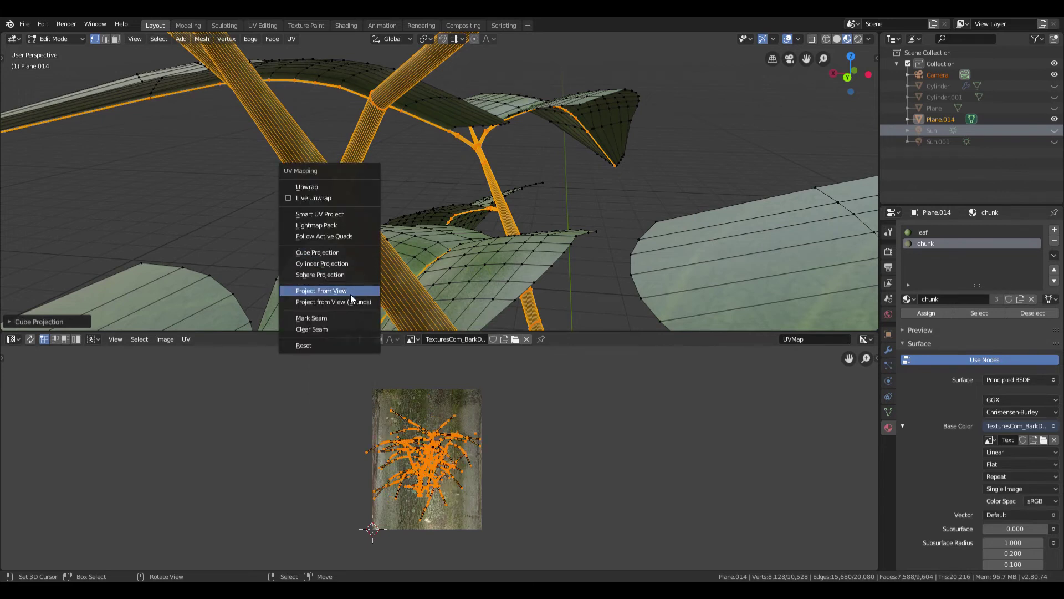
{"action": "left_click", "coordinate": [351, 298]}
- Apply Smart UV Project to the stems and check the bark texture
{"action": "key", "text": "u"}
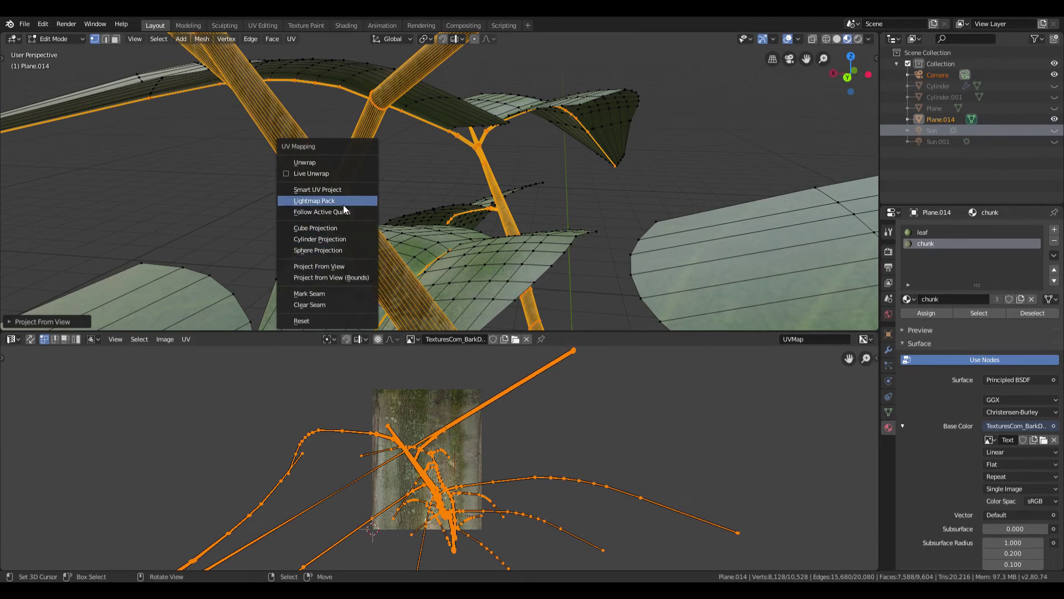
{"action": "left_click", "coordinate": [320, 162]}
{"action": "key", "text": "u"}
{"action": "left_click", "coordinate": [309, 176]}
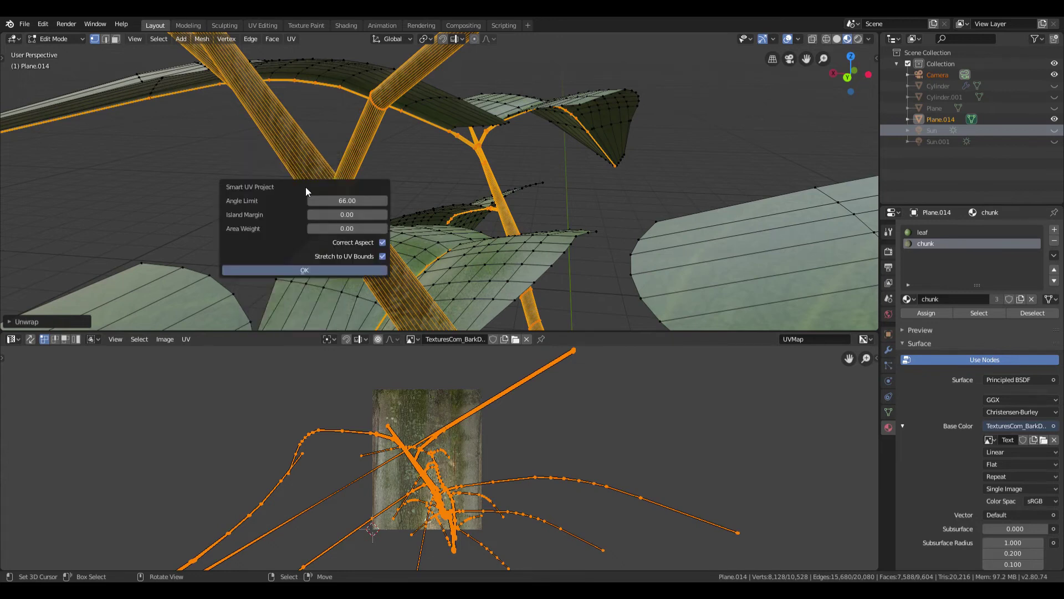
{"action": "left_click", "coordinate": [345, 274]}
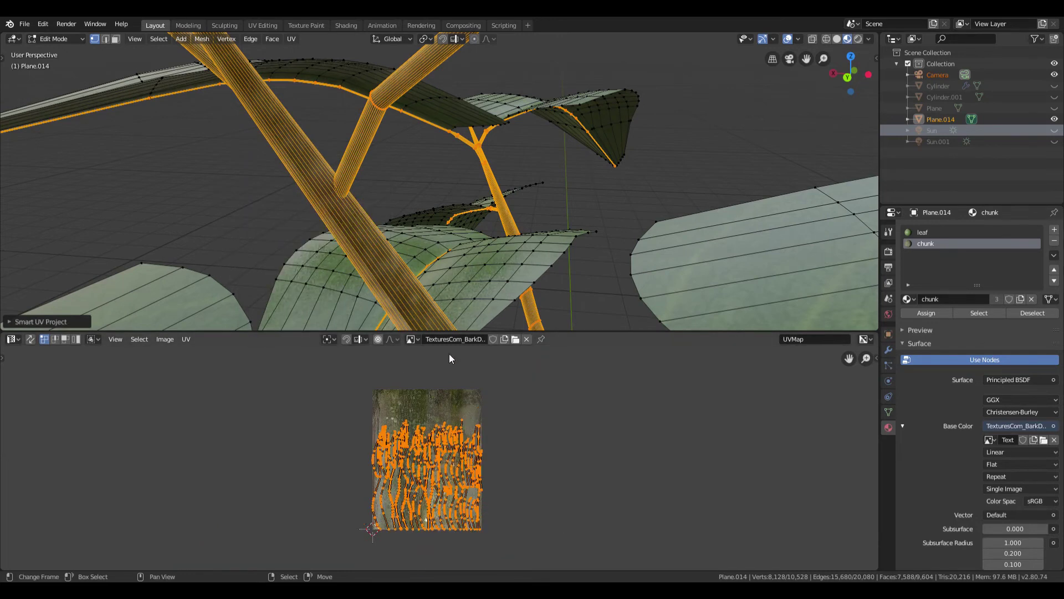
{"action": "scroll", "coordinate": [457, 518], "scroll_direction": "up", "scroll_amount": 3}
{"action": "key", "text": "Tab"}
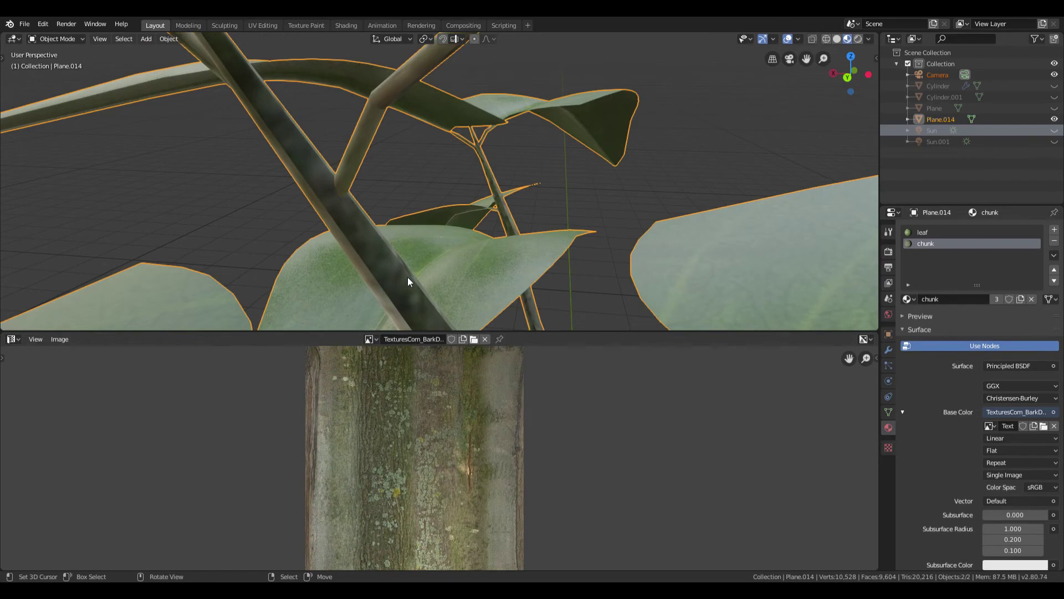
{"action": "middle_click_drag", "start_coordinate": [407, 277], "coordinate": [407, 294]}
- Start scaling the stem UVs, cancel it, and return to Object Mode
{"action": "key", "text": "Tab"}
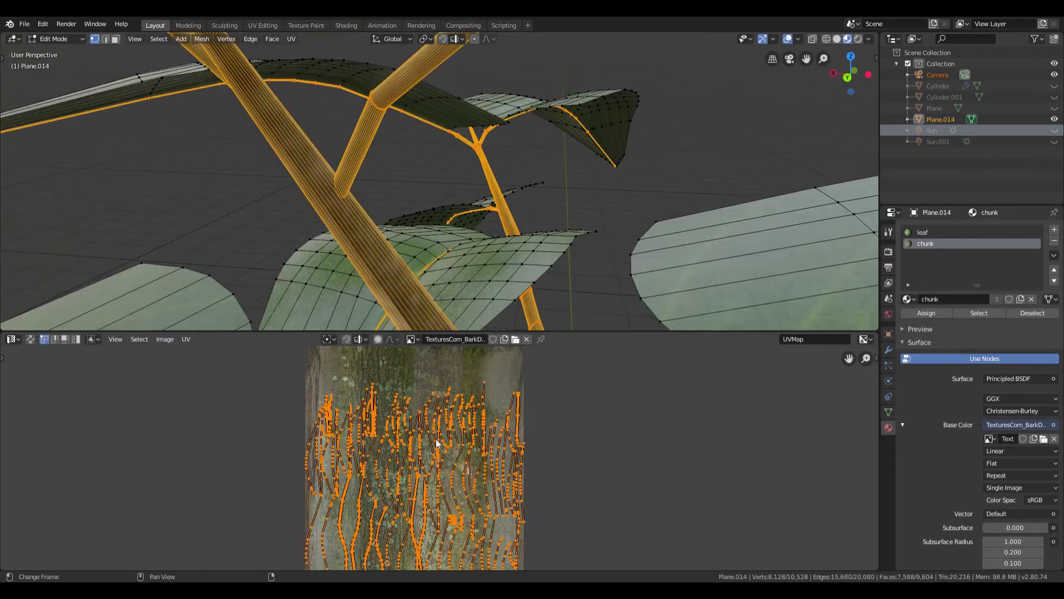
{"action": "scroll", "coordinate": [477, 468], "scroll_direction": "down", "scroll_amount": 2}
{"action": "key", "text": "s"}
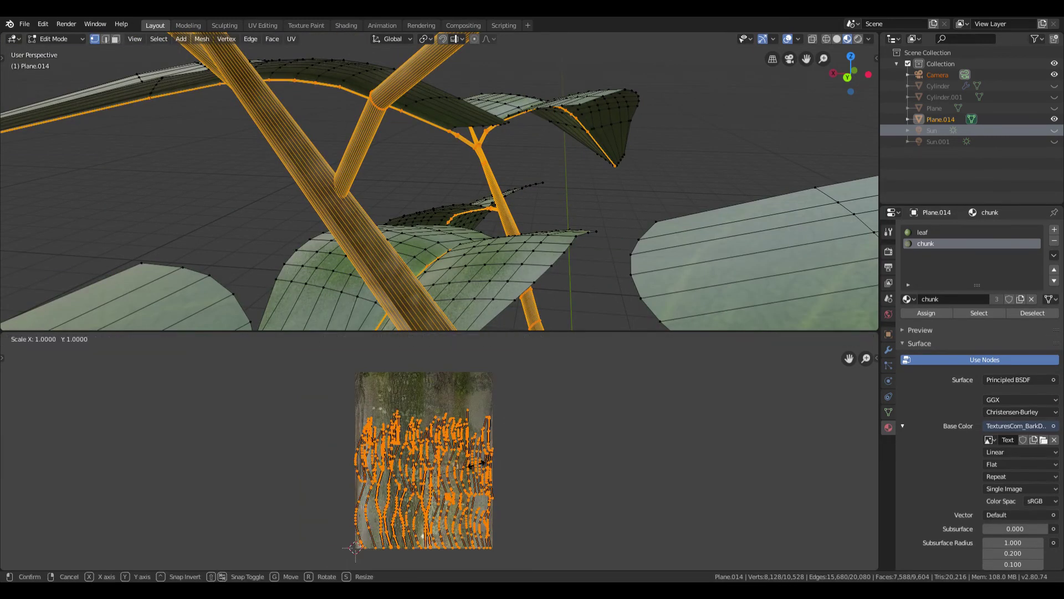
{"action": "key", "text": "Escape"}
{"action": "key", "text": "Tab"}
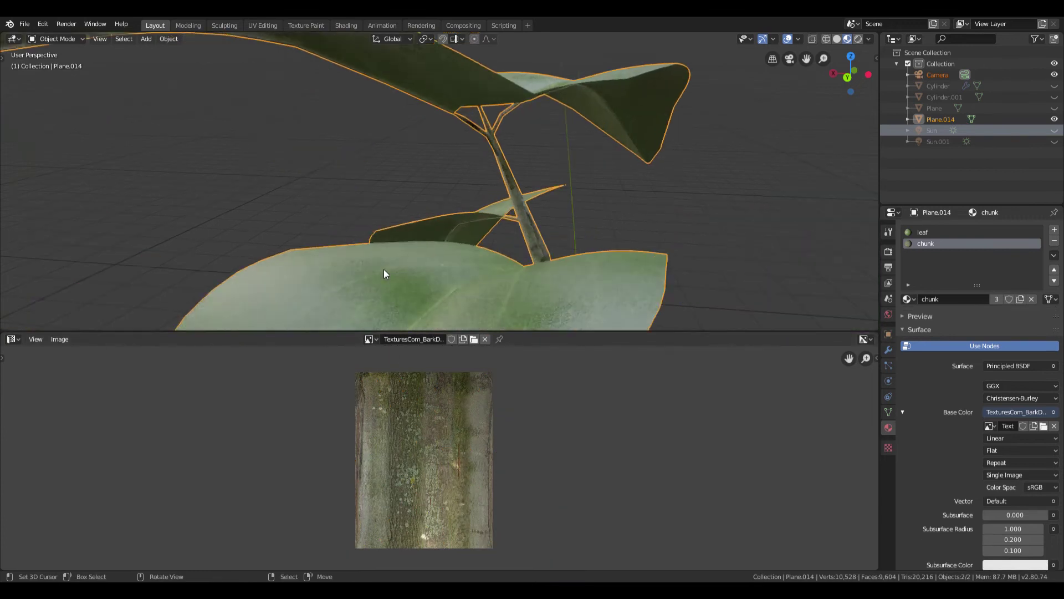
- Orbit around the whole plant to inspect the bark on its stems
{"action": "scroll", "coordinate": [383, 269], "scroll_direction": "down", "scroll_amount": 3}
{"action": "scroll", "coordinate": [383, 269], "scroll_direction": "down", "scroll_amount": 3}
{"action": "mouse_move", "coordinate": [384, 268]}
{"action": "middle_mouse_down"}
{"action": "mouse_move", "coordinate": [329, 216]}
{"action": "mouse_move", "coordinate": [388, 231]}
{"action": "mouse_move", "coordinate": [325, 269]}
{"action": "middle_mouse_up"}
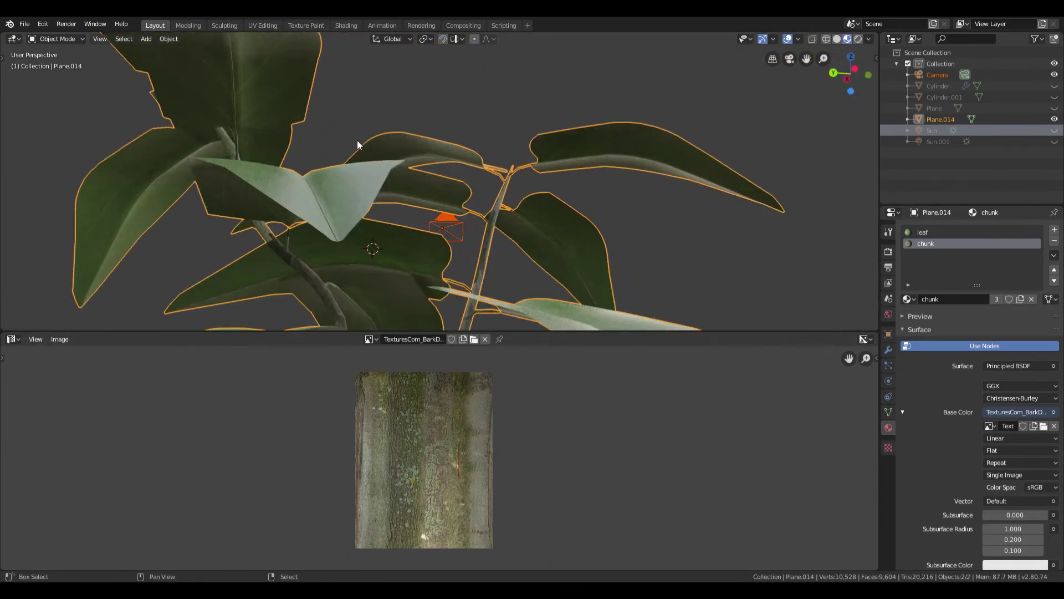
{"action": "scroll", "coordinate": [380, 161], "scroll_direction": "up", "scroll_amount": 2}
{"action": "mouse_move", "coordinate": [380, 161]}
{"action": "middle_mouse_down"}
{"action": "mouse_move", "coordinate": [336, 231]}
{"action": "mouse_move", "coordinate": [243, 281]}
{"action": "middle_mouse_up"}
{"action": "key", "text": "Tab"}
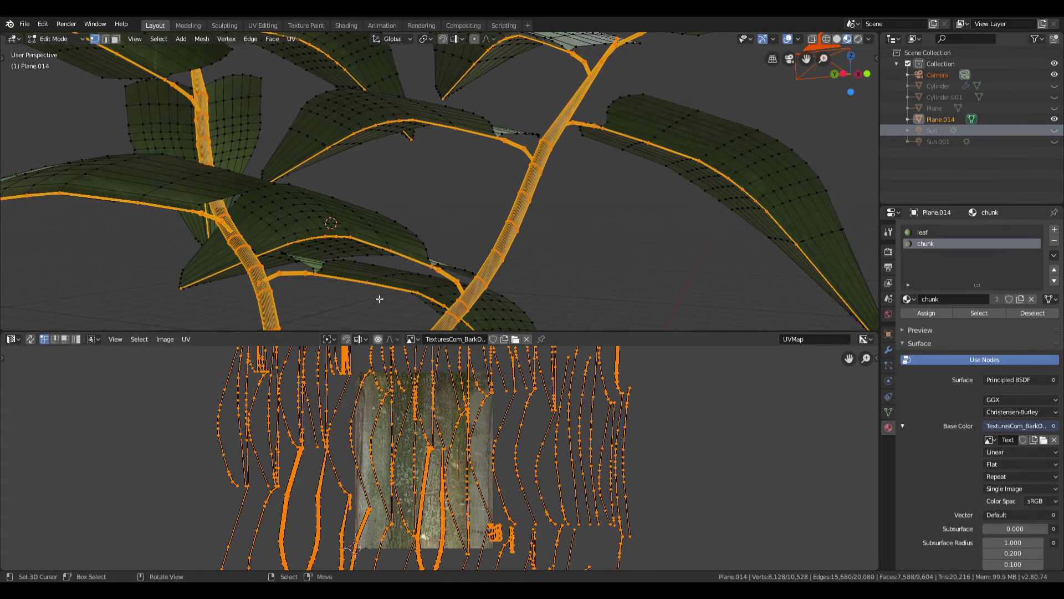
{"action": "key", "text": "Tab"}
{"action": "mouse_move", "coordinate": [407, 291]}
{"action": "middle_mouse_down"}
{"action": "mouse_move", "coordinate": [328, 266]}
{"action": "mouse_move", "coordinate": [239, 262]}
{"action": "mouse_move", "coordinate": [274, 256]}
{"action": "middle_mouse_up"}
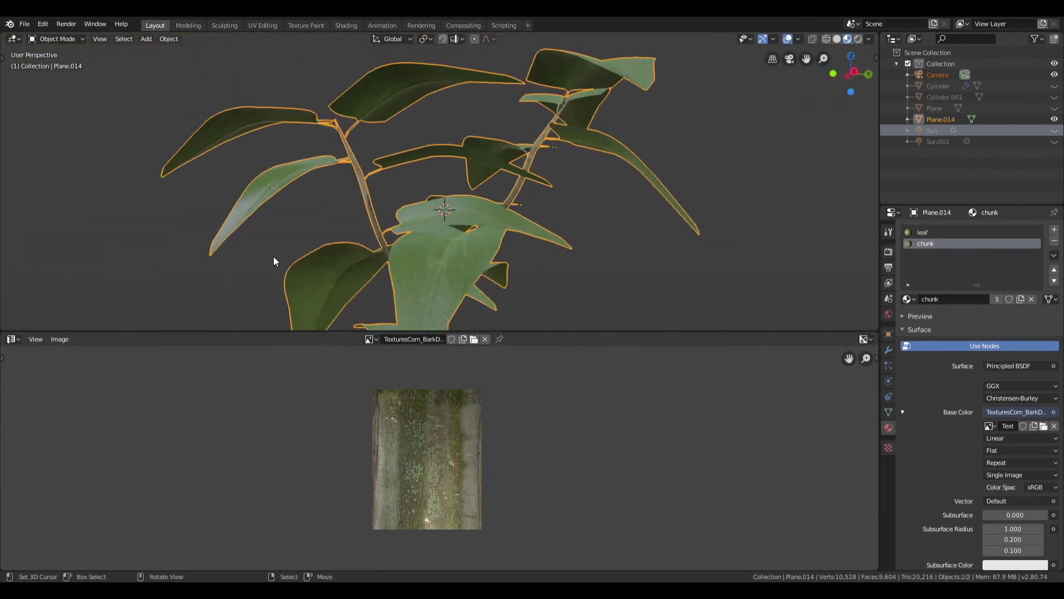
{"action": "scroll", "coordinate": [447, 241], "scroll_direction": "down", "scroll_amount": 3}
{"action": "mouse_move", "coordinate": [448, 241]}
{"action": "middle_mouse_down"}
{"action": "mouse_move", "coordinate": [424, 281]}
{"action": "mouse_move", "coordinate": [369, 291]}
{"action": "mouse_move", "coordinate": [463, 258]}
{"action": "mouse_move", "coordinate": [616, 285]}
{"action": "middle_mouse_up"}
{"action": "scroll", "coordinate": [464, 258], "scroll_direction": "up", "scroll_amount": 5}
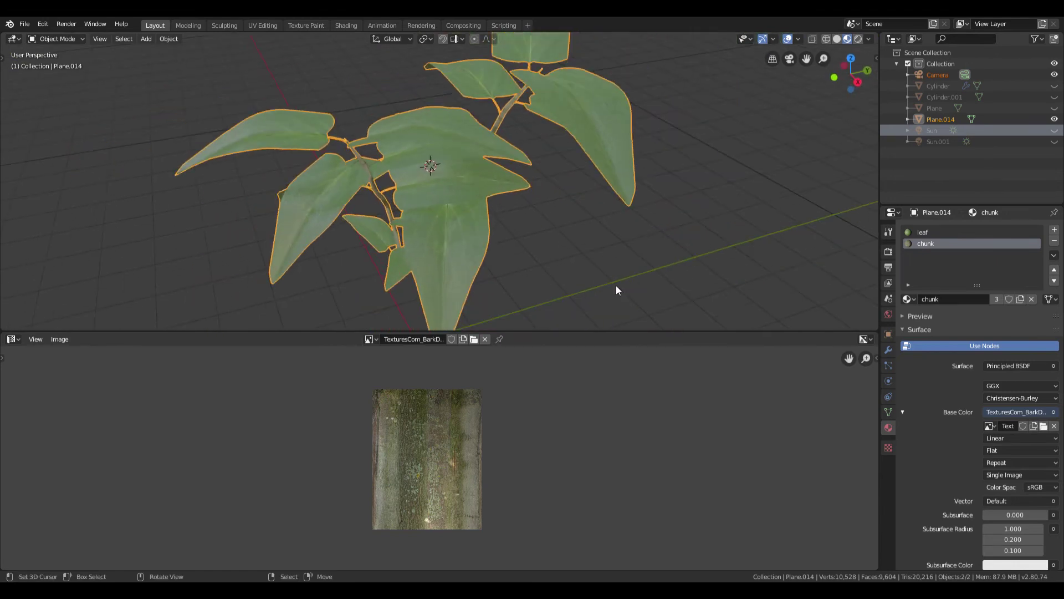
- Exit local view, deselect everything, and orbit around the plant standing in its pot
{"action": "scroll", "coordinate": [582, 271], "scroll_direction": "down", "scroll_amount": 2}
{"action": "key", "text": "KP_Divide"}
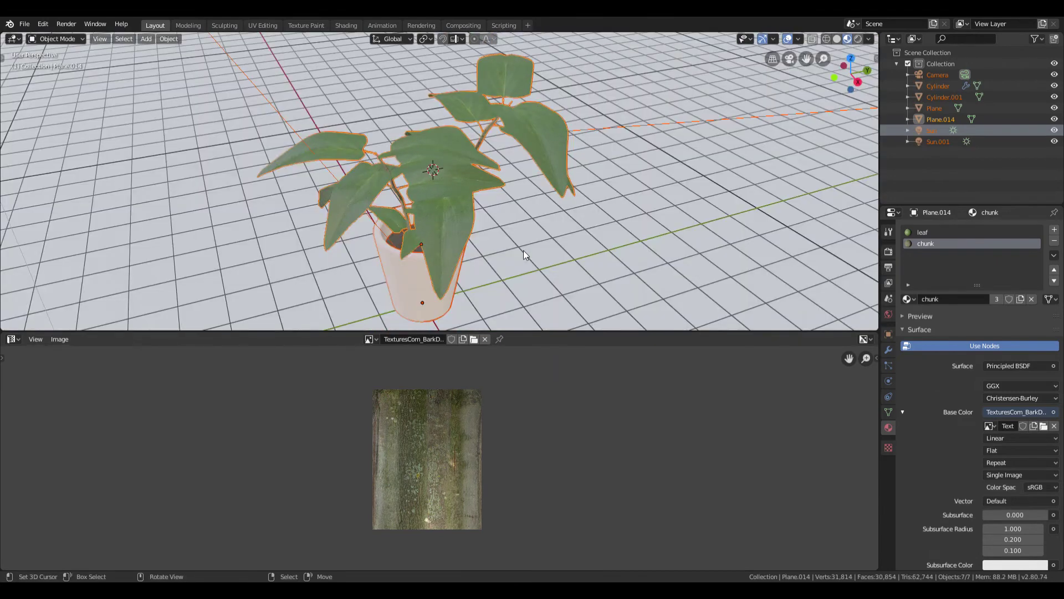
{"action": "left_click", "coordinate": [533, 250]}
{"action": "mouse_move", "coordinate": [534, 251]}
{"action": "middle_mouse_down"}
{"action": "mouse_move", "coordinate": [407, 217]}
{"action": "mouse_move", "coordinate": [359, 217]}
{"action": "mouse_move", "coordinate": [334, 237]}
{"action": "middle_mouse_up"}
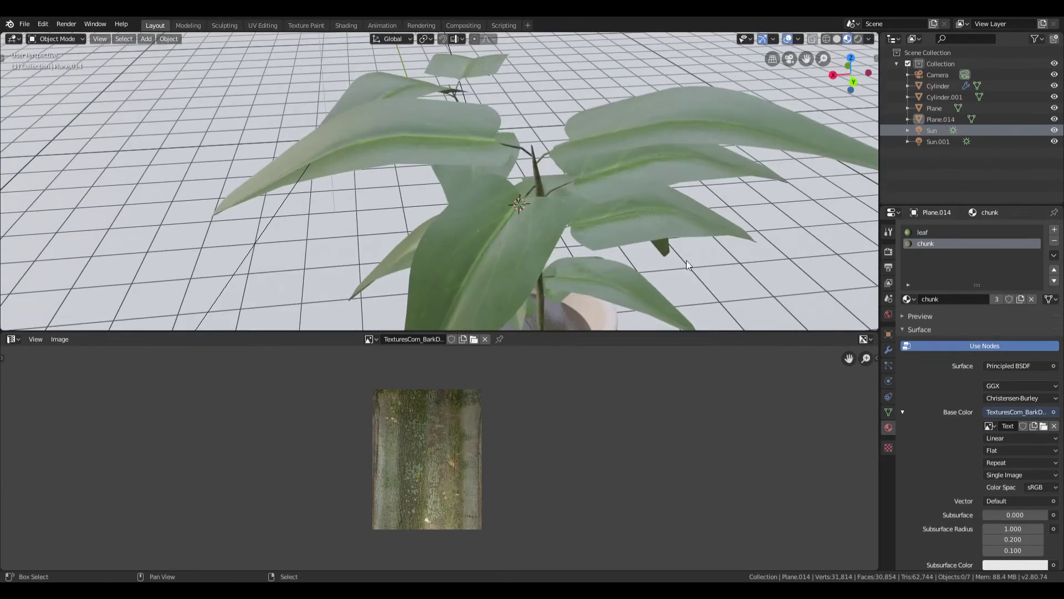
{"action": "middle_click_drag", "start_coordinate": [686, 260], "coordinate": [433, 165]}
{"action": "mouse_move", "coordinate": [621, 248]}
{"action": "middle_mouse_down"}
{"action": "mouse_move", "coordinate": [507, 247]}
{"action": "mouse_move", "coordinate": [467, 235]}
{"action": "middle_mouse_up"}
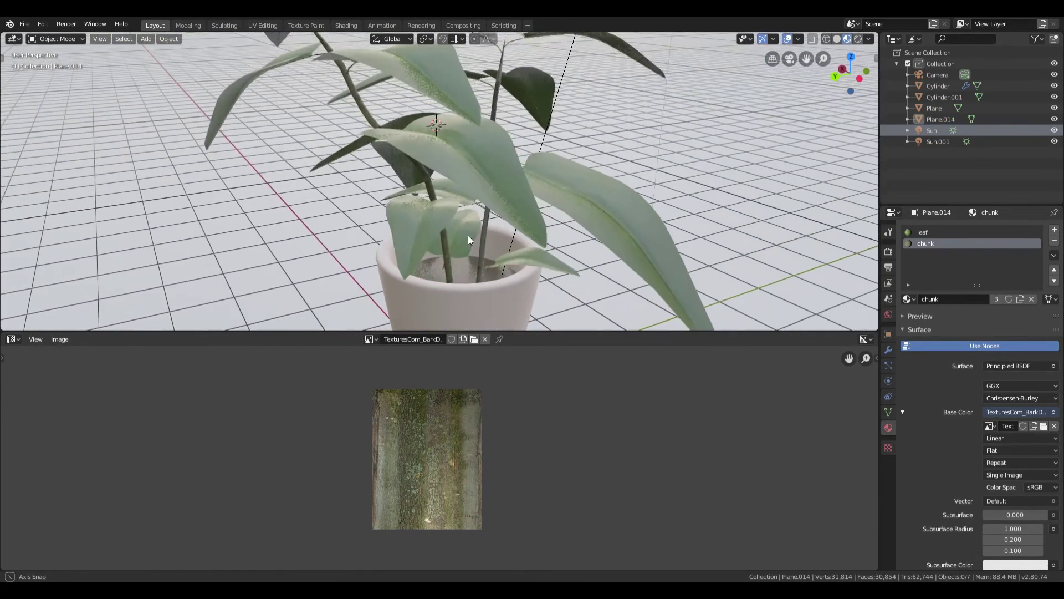
{"action": "scroll", "coordinate": [310, 479], "scroll_direction": "down", "scroll_amount": 1}
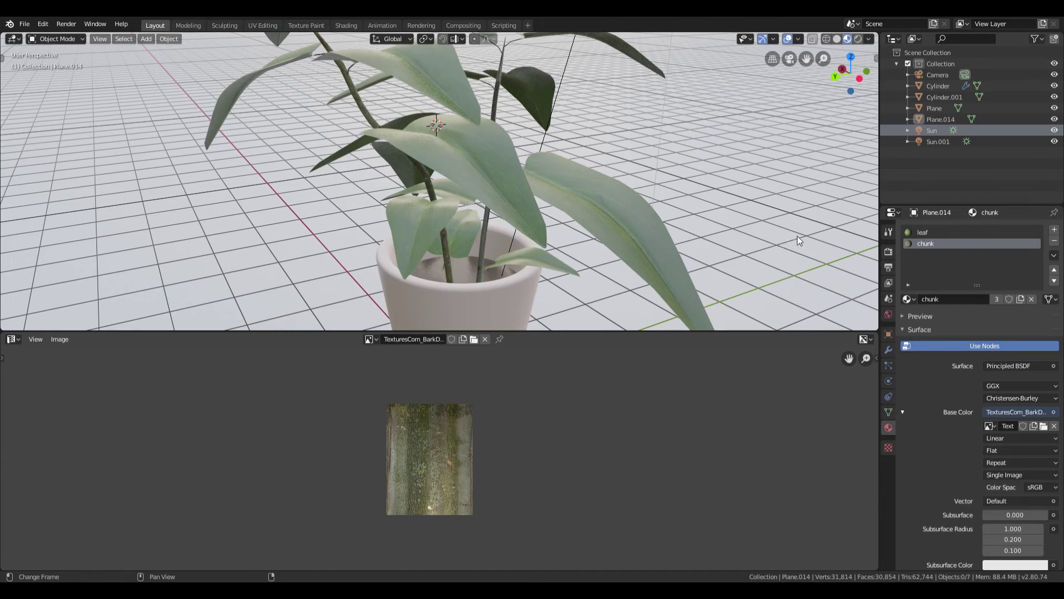
{"action": "scroll", "coordinate": [562, 258], "scroll_direction": "up", "scroll_amount": 1}
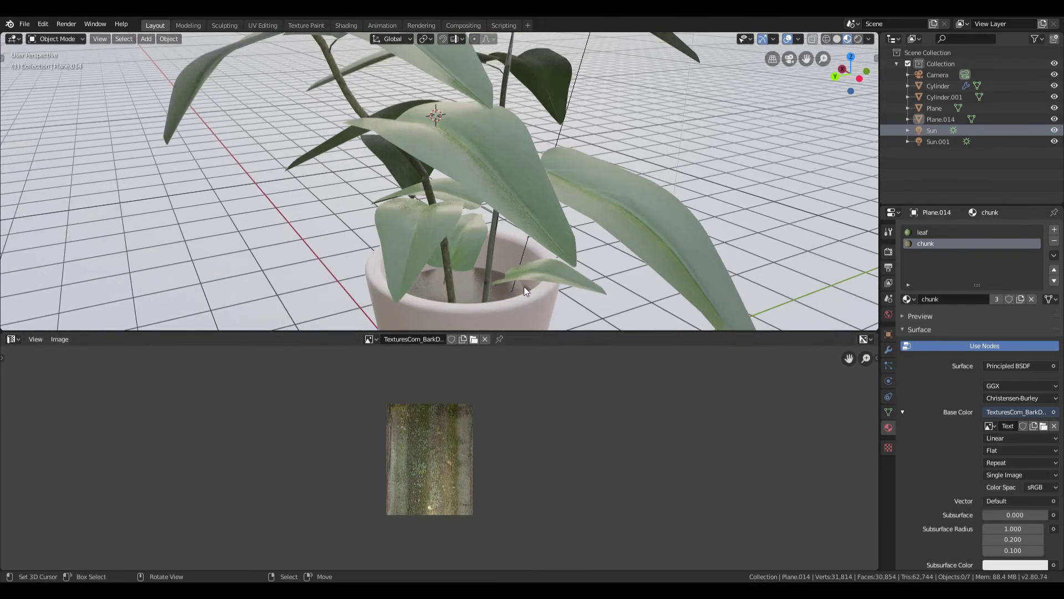
{"action": "middle_click_drag", "start_coordinate": [523, 286], "coordinate": [427, 211], "text": "shift"}
- Select the soil and unwrap its UVs in Edit Mode
{"action": "left_click", "coordinate": [414, 231]}
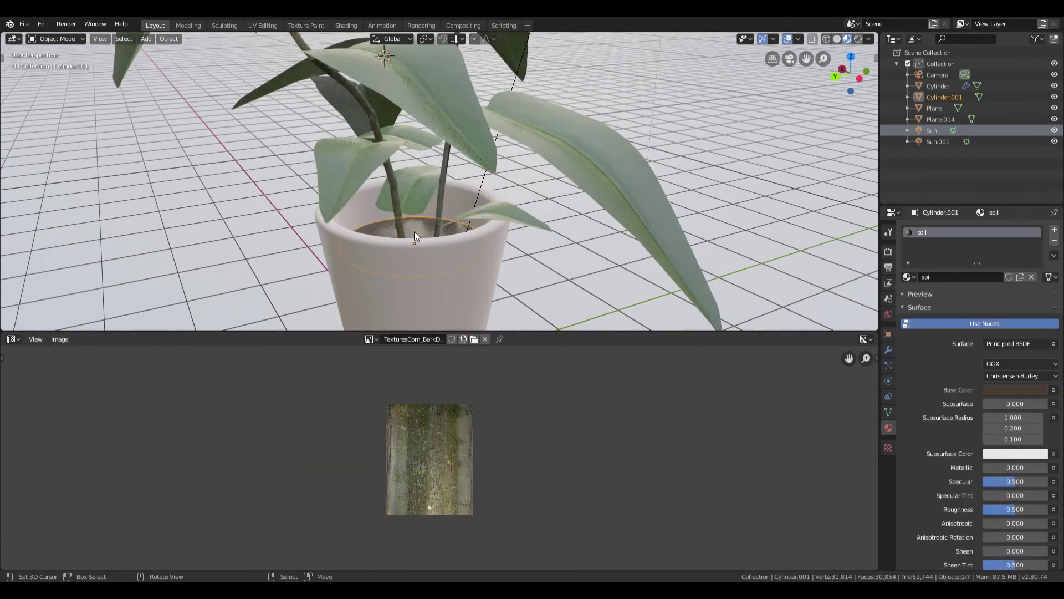
{"action": "key", "text": "Tab"}
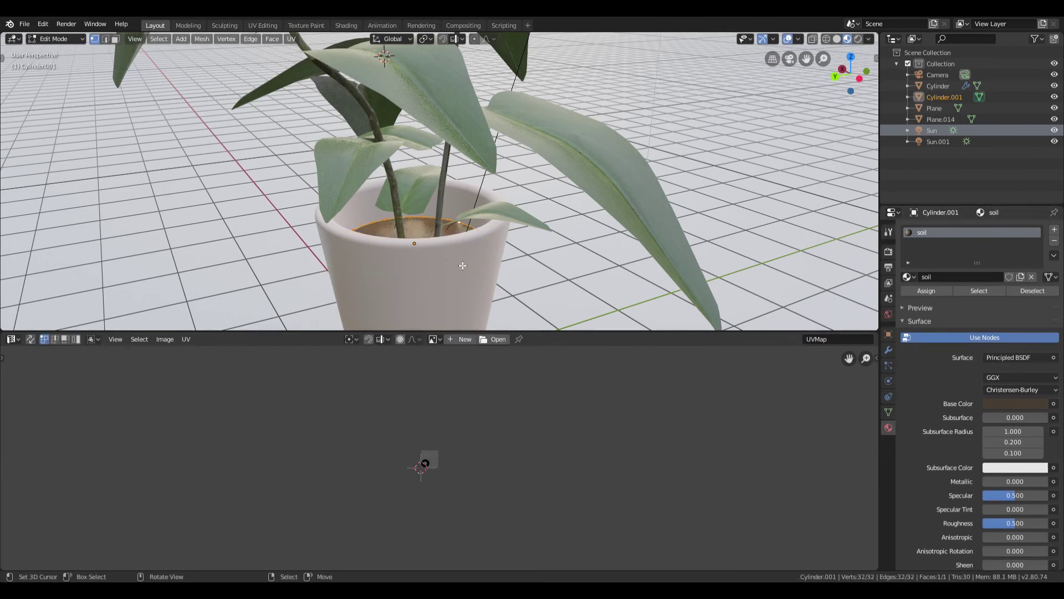
{"action": "key", "text": "u"}
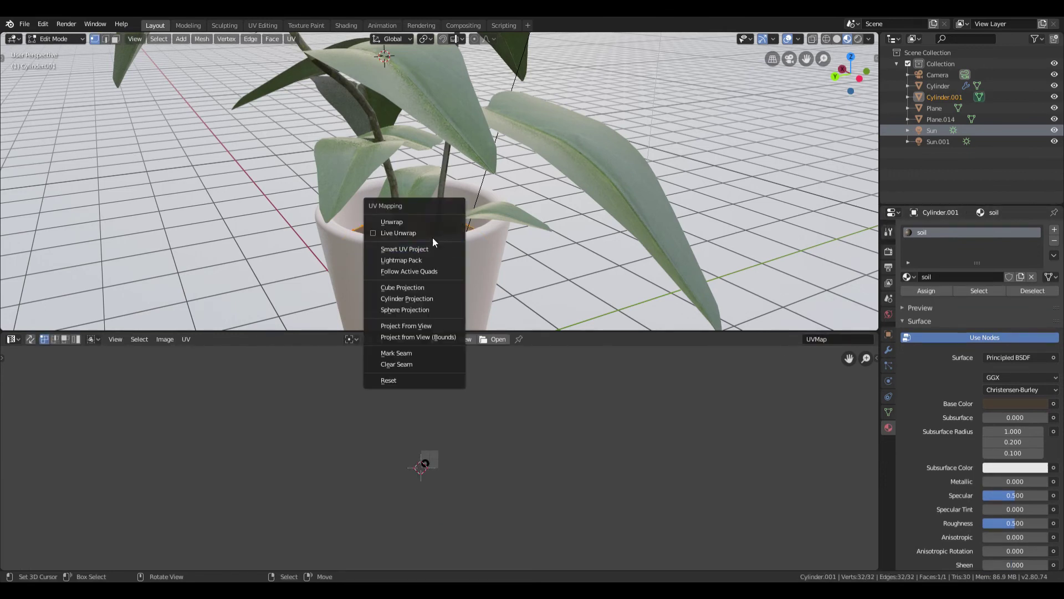
{"action": "left_click", "coordinate": [430, 229]}
{"action": "scroll", "coordinate": [450, 483], "scroll_direction": "up", "scroll_amount": 7}
{"action": "scroll", "coordinate": [450, 483], "scroll_direction": "up", "scroll_amount": 4}
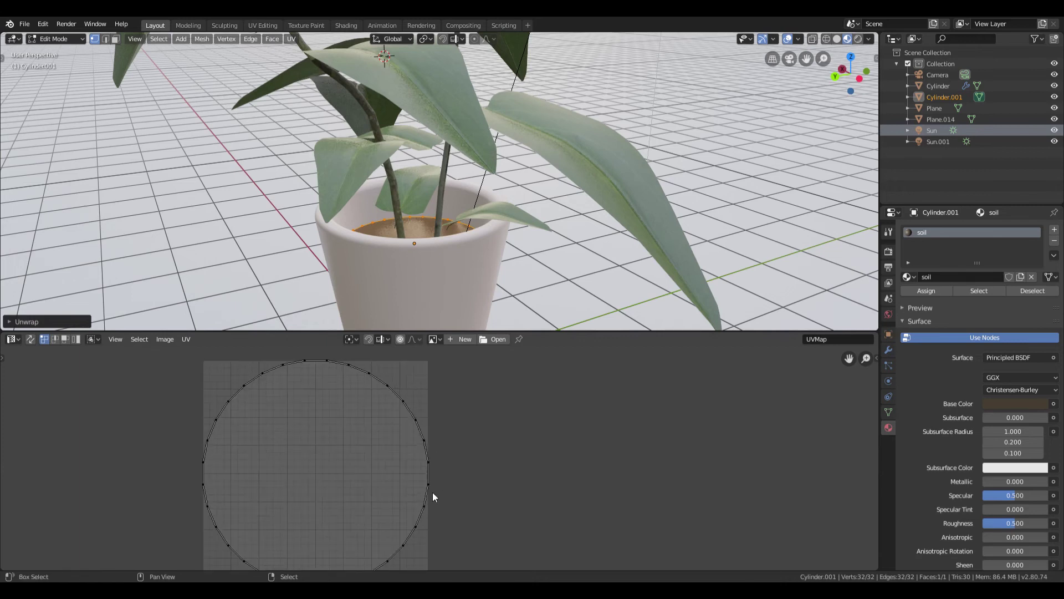
{"action": "middle_click_drag", "start_coordinate": [433, 491], "coordinate": [459, 491]}
- Feed the soil's Base Color from the TexturesCom_Soil image texture
{"action": "left_click", "coordinate": [1053, 403]}
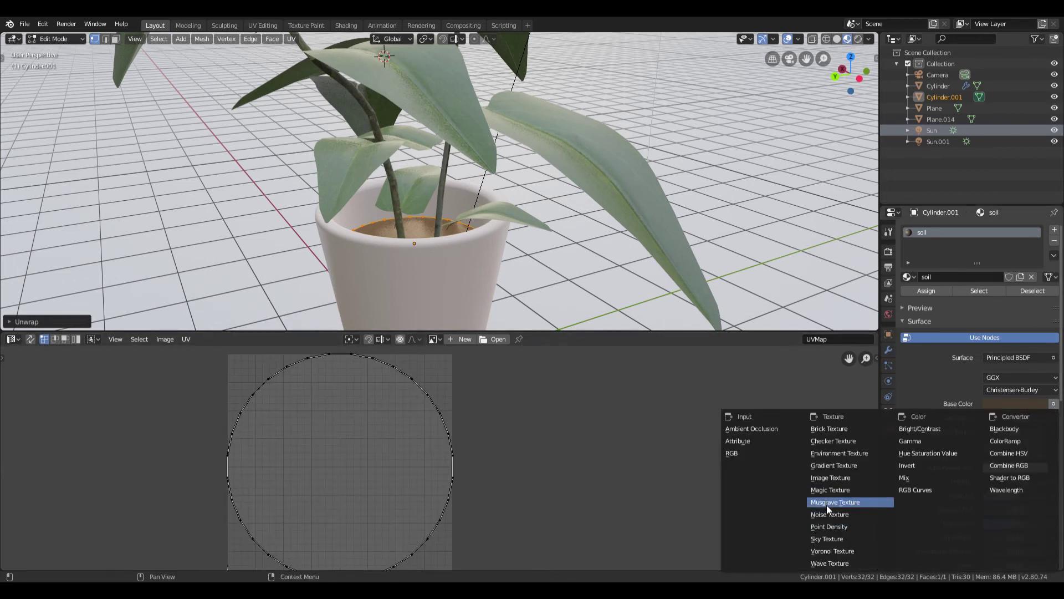
{"action": "left_click", "coordinate": [829, 475]}
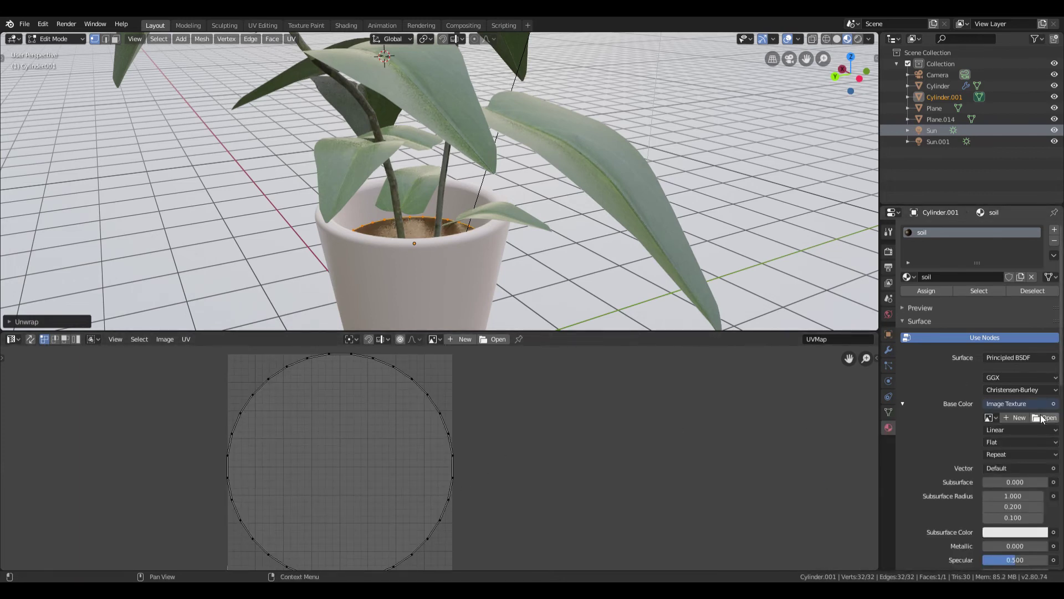
{"action": "left_click", "coordinate": [1044, 418]}
{"action": "double_click", "coordinate": [531, 142]}
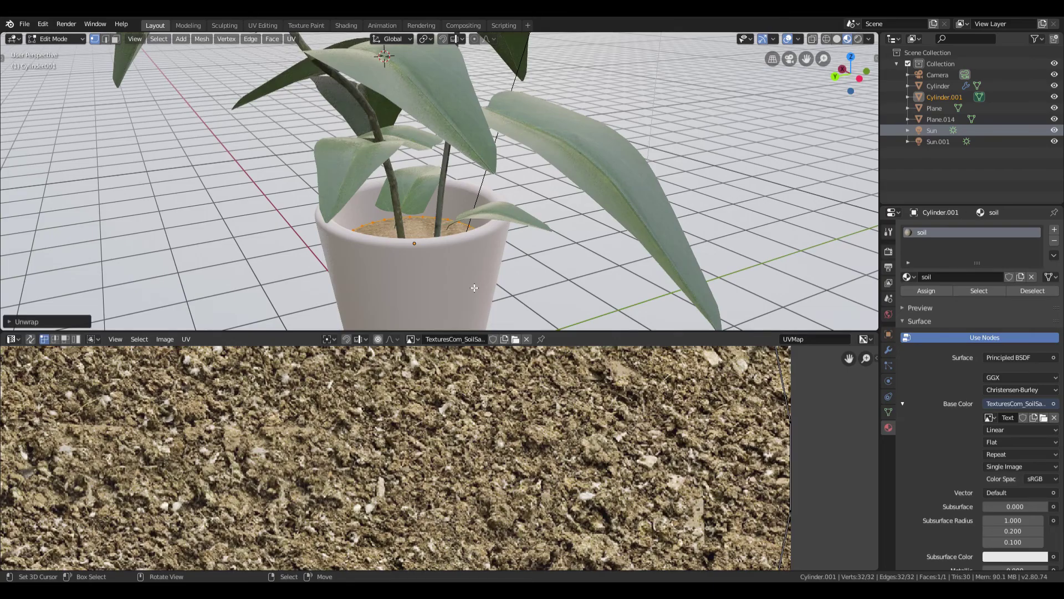
{"action": "key", "text": "Tab"}
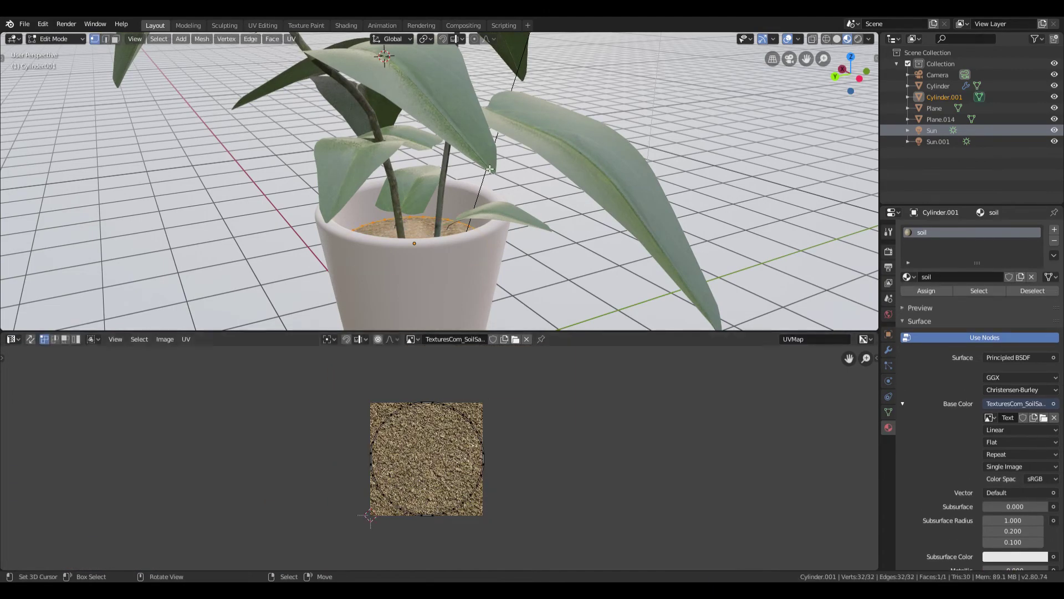
- Remove the soil's specular shine by lowering its Specular
{"action": "scroll", "coordinate": [446, 260], "scroll_direction": "up", "scroll_amount": 3}
{"action": "scroll", "coordinate": [397, 289], "scroll_direction": "up", "scroll_amount": 3}
{"action": "mouse_move", "coordinate": [404, 167]}
{"action": "middle_mouse_down"}
{"action": "mouse_move", "coordinate": [377, 179]}
{"action": "mouse_move", "coordinate": [385, 237]}
{"action": "middle_mouse_up"}
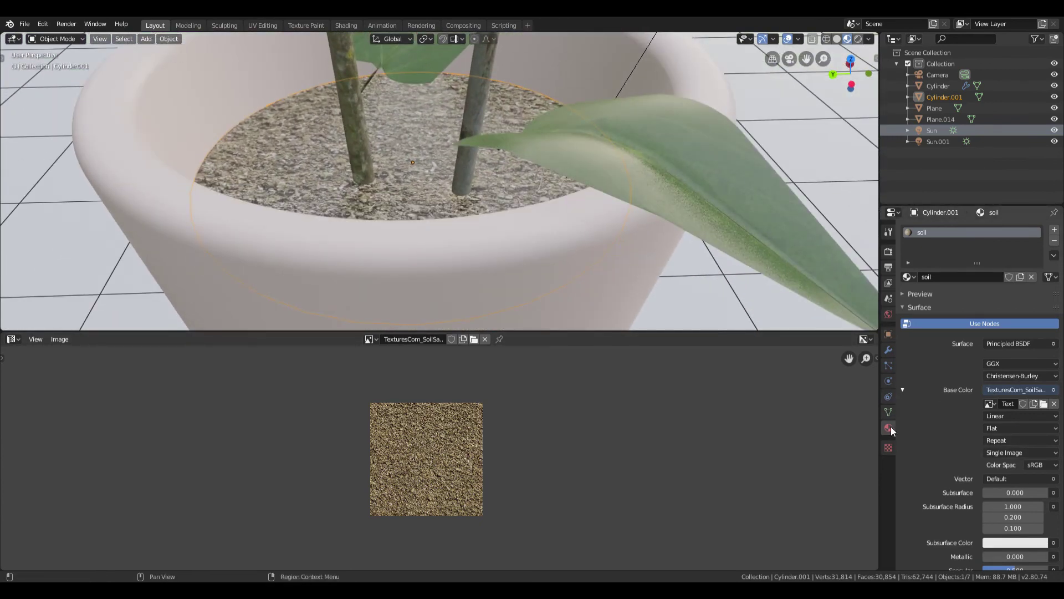
{"action": "scroll", "coordinate": [961, 419], "scroll_direction": "down", "scroll_amount": 4}
{"action": "left_click_drag", "start_coordinate": [1015, 481], "coordinate": [986, 481]}
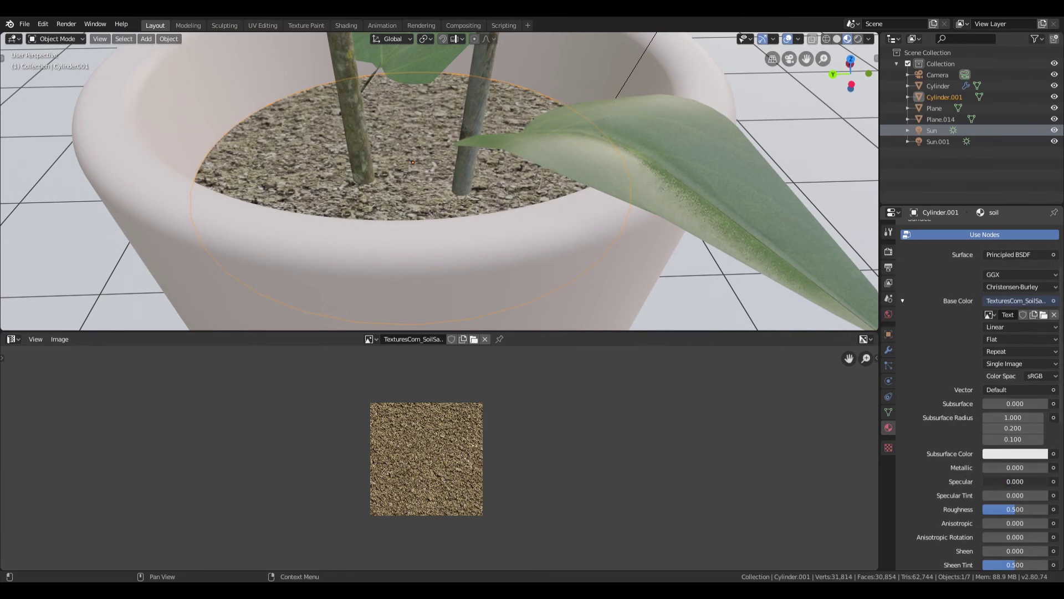
- Select the plant Plane.014 and enter a Specular value of 0 for its material
{"action": "left_click", "coordinate": [701, 243]}
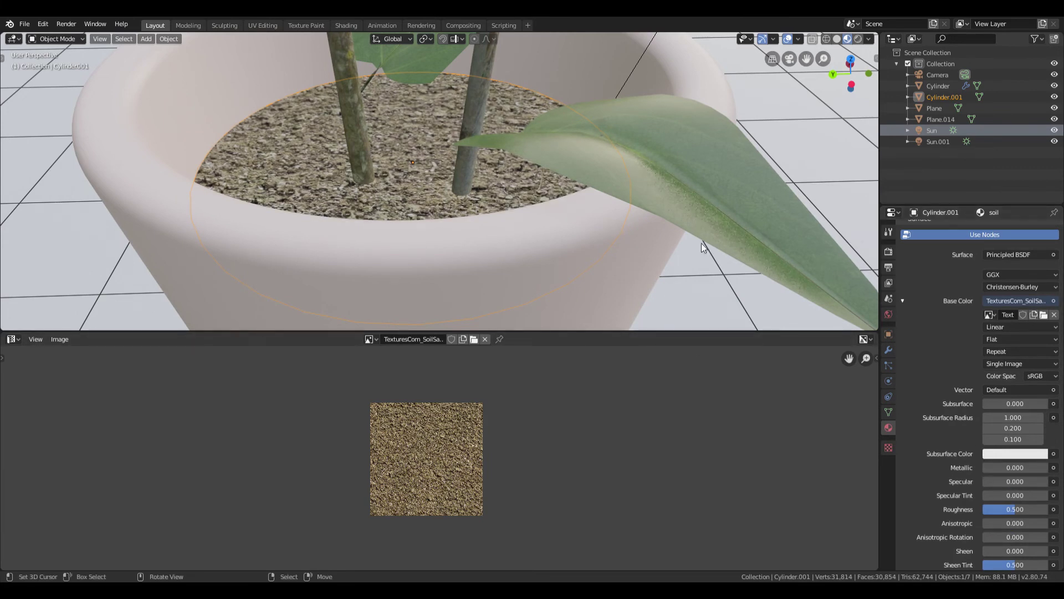
{"action": "left_click_drag", "start_coordinate": [990, 504], "coordinate": [996, 508]}
{"action": "double_click", "coordinate": [998, 502]}
{"action": "type", "text": "0"}
{"action": "key", "text": "Return"}
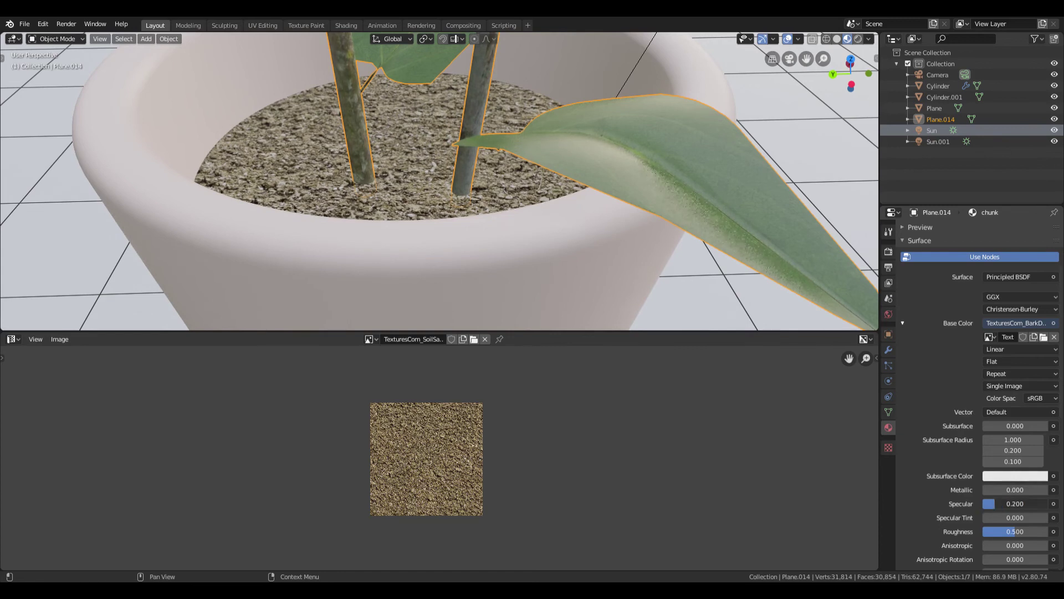
- Switch to the leaf material and lower its Specular to about 0.1
{"action": "scroll", "coordinate": [587, 195], "scroll_direction": "down", "scroll_amount": 2}
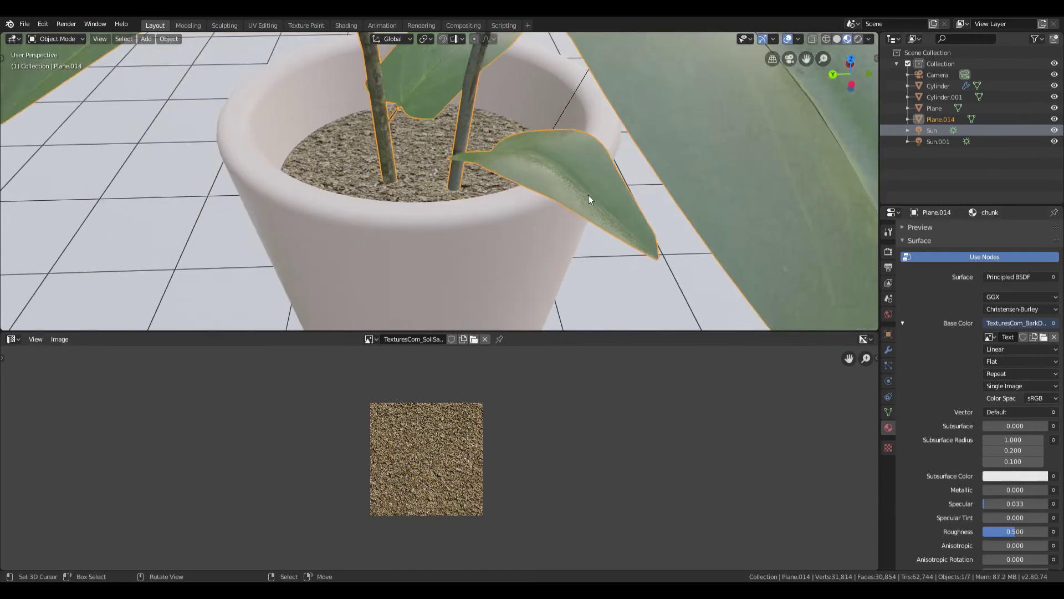
{"action": "scroll", "coordinate": [589, 194], "scroll_direction": "down", "scroll_amount": 3}
{"action": "mouse_move", "coordinate": [590, 194]}
{"action": "middle_mouse_down"}
{"action": "mouse_move", "coordinate": [541, 202]}
{"action": "mouse_move", "coordinate": [393, 174]}
{"action": "middle_mouse_up"}
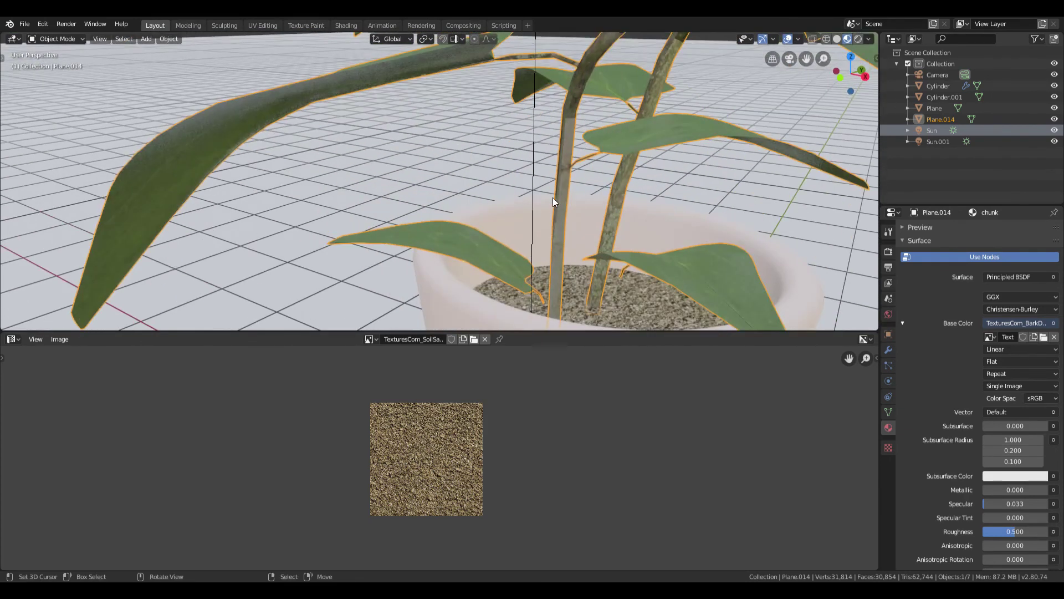
{"action": "scroll", "coordinate": [960, 380], "scroll_direction": "up", "scroll_amount": 4}
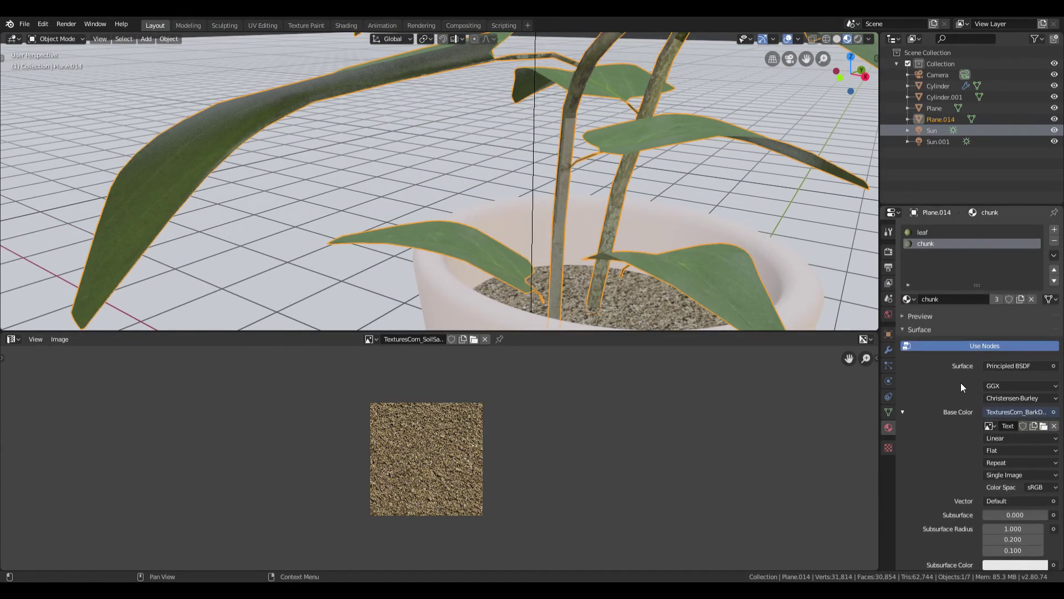
{"action": "left_click", "coordinate": [922, 233]}
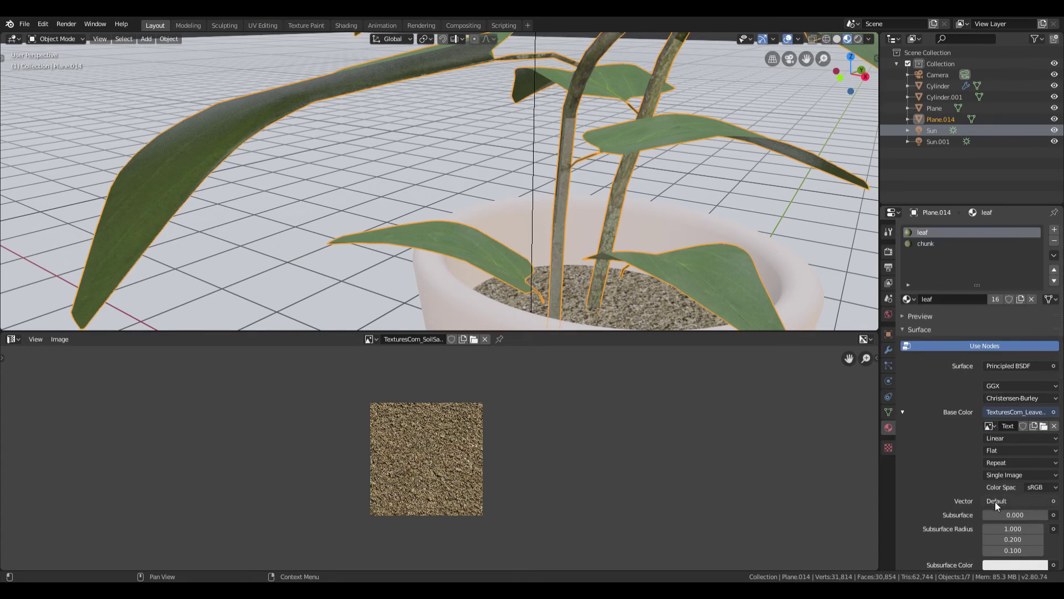
{"action": "scroll", "coordinate": [998, 493], "scroll_direction": "down", "scroll_amount": 5}
{"action": "left_click_drag", "start_coordinate": [1006, 459], "coordinate": [978, 459]}
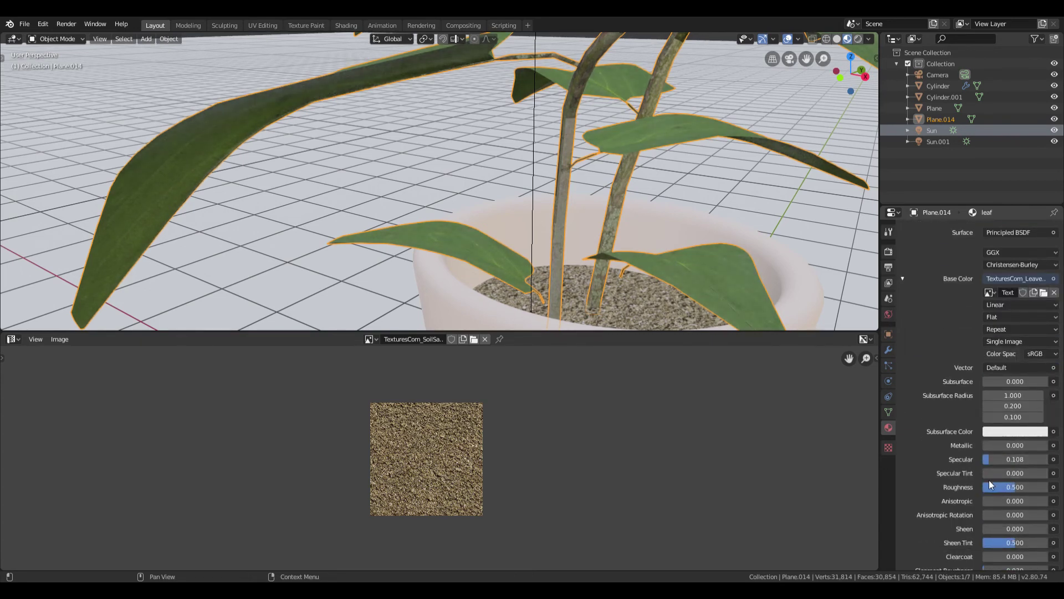
- Fine-tune the leaf Specular from 0.333 through 0.217 down to 0.100
{"action": "mouse_move", "coordinate": [451, 181]}
{"action": "middle_mouse_down"}
{"action": "mouse_move", "coordinate": [547, 218]}
{"action": "mouse_move", "coordinate": [556, 244]}
{"action": "mouse_move", "coordinate": [587, 261]}
{"action": "middle_mouse_up"}
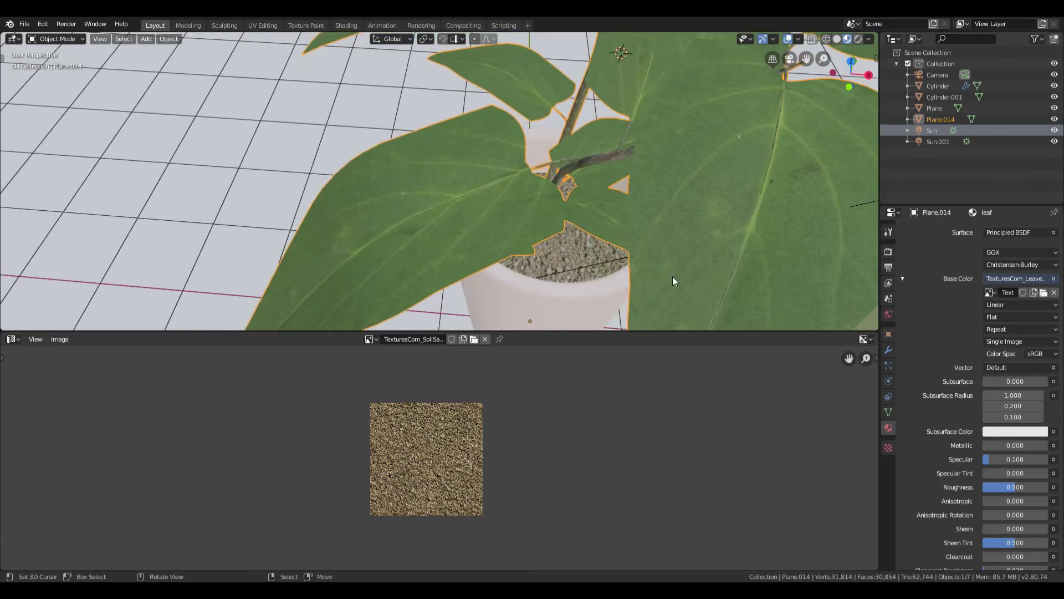
{"action": "left_click_drag", "start_coordinate": [985, 459], "coordinate": [1004, 459]}
{"action": "mouse_move", "coordinate": [609, 250]}
{"action": "middle_mouse_down"}
{"action": "mouse_move", "coordinate": [651, 271]}
{"action": "mouse_move", "coordinate": [540, 186]}
{"action": "mouse_move", "coordinate": [490, 167]}
{"action": "middle_mouse_up"}
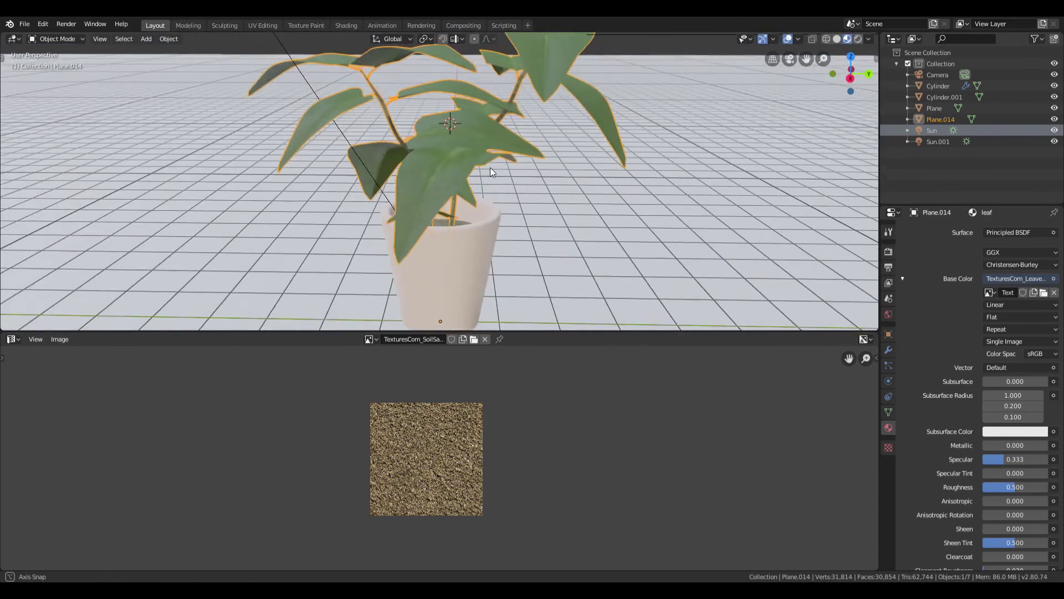
{"action": "scroll", "coordinate": [490, 168], "scroll_direction": "up", "scroll_amount": 2}
{"action": "scroll", "coordinate": [490, 167], "scroll_direction": "up", "scroll_amount": 2}
{"action": "scroll", "coordinate": [1008, 455], "scroll_direction": "up", "scroll_amount": 2}
{"action": "left_click_drag", "start_coordinate": [1003, 480], "coordinate": [995, 480]}
{"action": "mouse_move", "coordinate": [635, 249]}
{"action": "middle_mouse_down"}
{"action": "mouse_move", "coordinate": [584, 218]}
{"action": "mouse_move", "coordinate": [617, 228]}
{"action": "middle_mouse_up"}
{"action": "scroll", "coordinate": [581, 224], "scroll_direction": "up", "scroll_amount": 3}
{"action": "scroll", "coordinate": [617, 229], "scroll_direction": "up", "scroll_amount": 2}
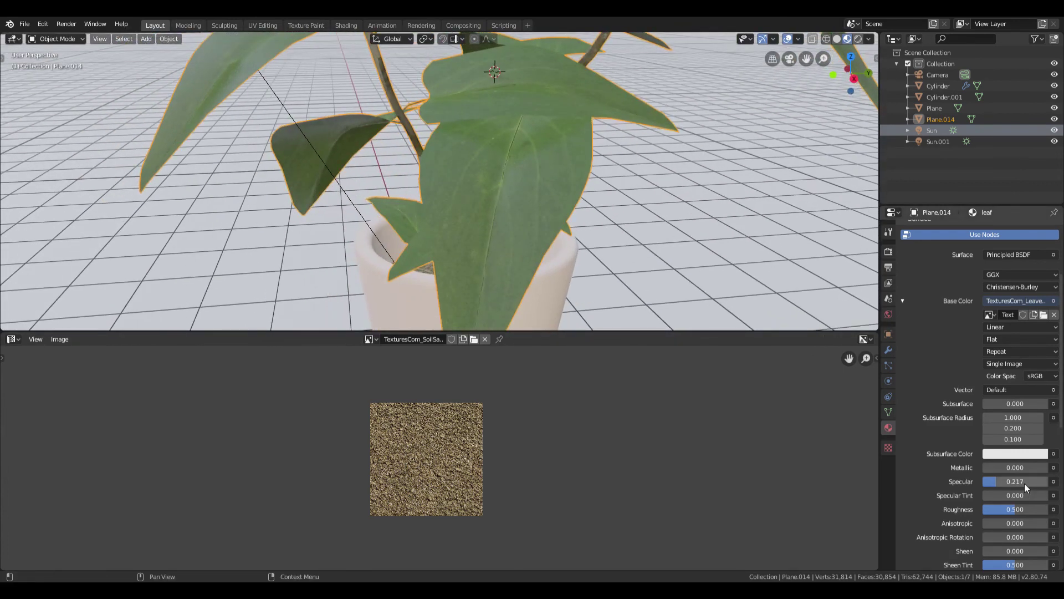
{"action": "left_click_drag", "start_coordinate": [1024, 483], "coordinate": [1014, 483]}
- View the potted plant through the scene camera
{"action": "mouse_move", "coordinate": [585, 231]}
{"action": "middle_mouse_down"}
{"action": "mouse_move", "coordinate": [537, 228]}
{"action": "mouse_move", "coordinate": [570, 241]}
{"action": "mouse_move", "coordinate": [537, 211]}
{"action": "mouse_move", "coordinate": [677, 185]}
{"action": "mouse_move", "coordinate": [659, 217]}
{"action": "mouse_move", "coordinate": [498, 154]}
{"action": "mouse_move", "coordinate": [646, 271]}
{"action": "mouse_move", "coordinate": [574, 255]}
{"action": "middle_mouse_up"}
{"action": "scroll", "coordinate": [573, 238], "scroll_direction": "down", "scroll_amount": 3}
{"action": "scroll", "coordinate": [678, 184], "scroll_direction": "up", "scroll_amount": 3}
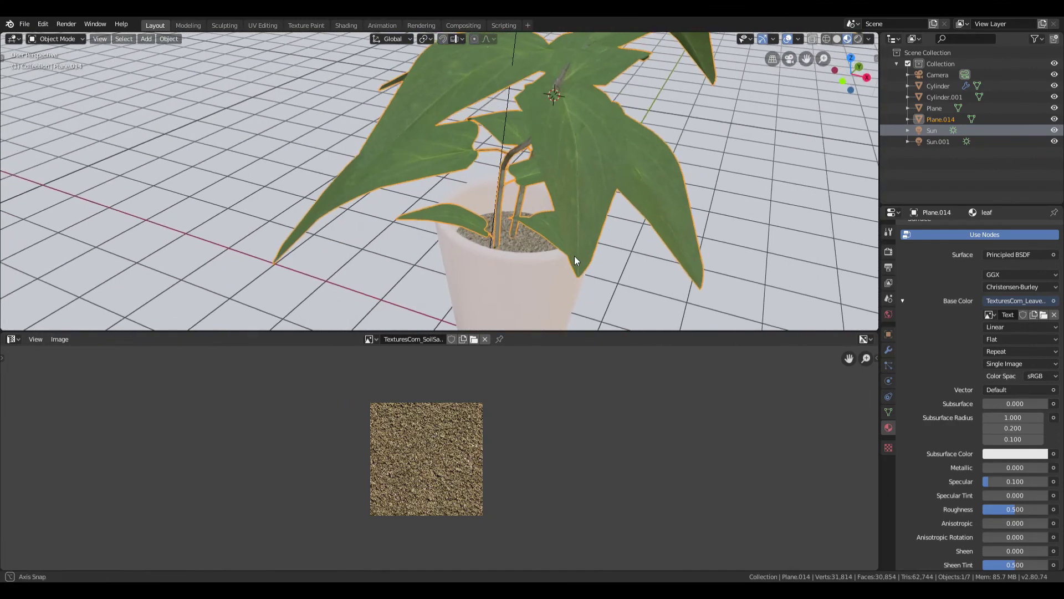
{"action": "scroll", "coordinate": [570, 250], "scroll_direction": "down", "scroll_amount": 3}
{"action": "scroll", "coordinate": [570, 250], "scroll_direction": "down", "scroll_amount": 3}
{"action": "key", "text": "KP_0"}
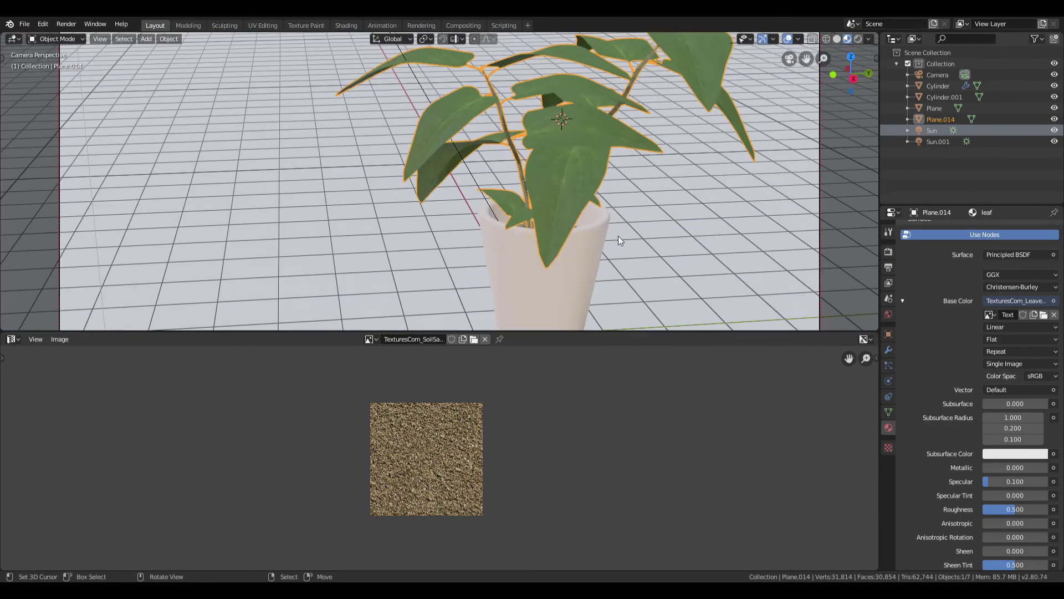
- Enlarge the 3D view and render an image of the plant from the camera
{"action": "left_click_drag", "start_coordinate": [510, 339], "coordinate": [510, 571]}
{"action": "left_click", "coordinate": [66, 24]}
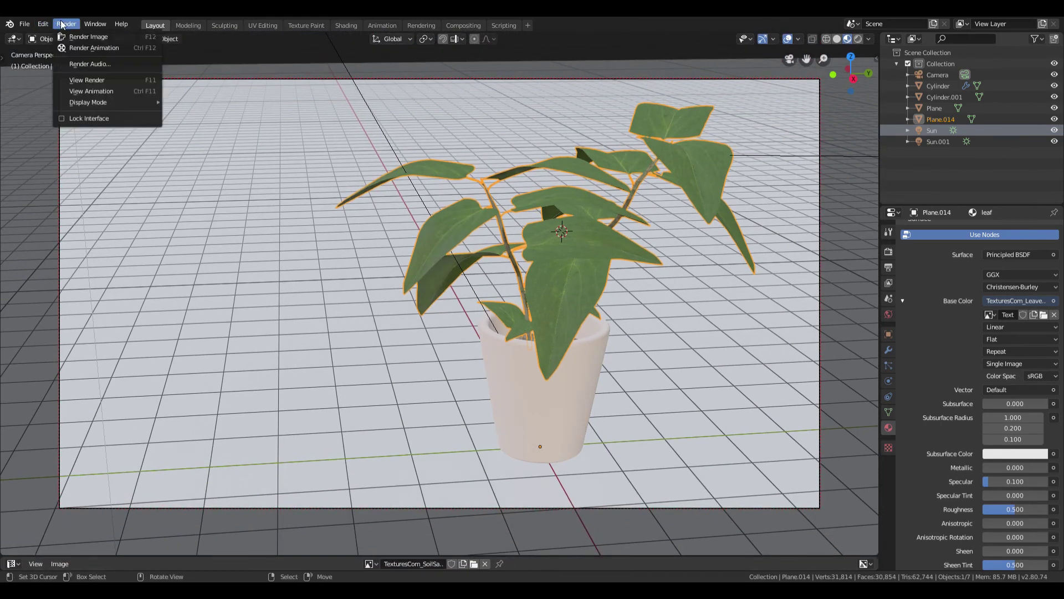
{"action": "left_click", "coordinate": [79, 37]}
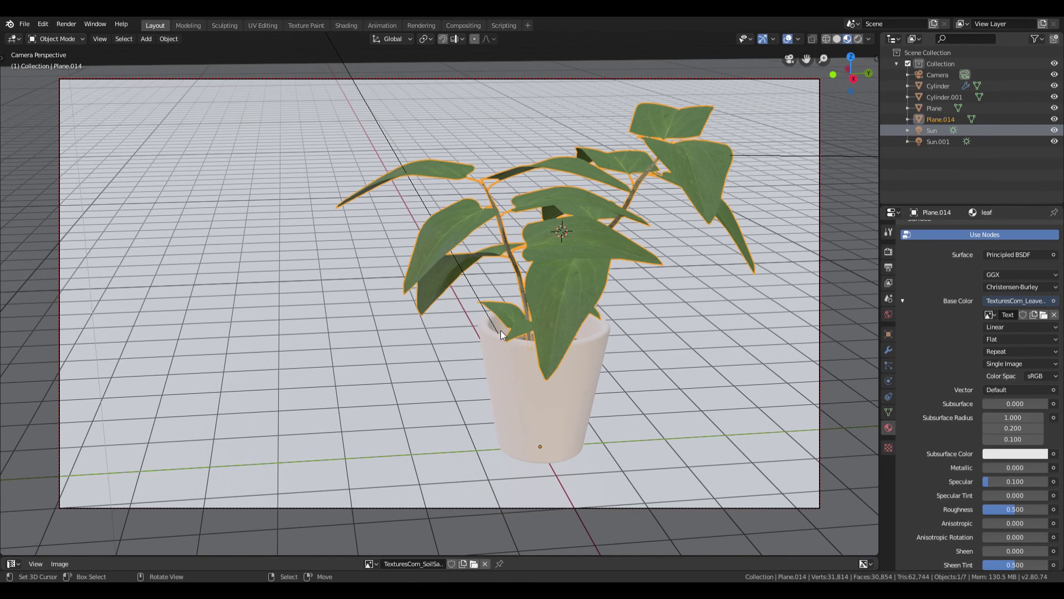
- Select the soil and raise its Roughness from 0.500 to 0.800
{"action": "mouse_move", "coordinate": [301, 391]}
{"action": "middle_mouse_down"}
{"action": "mouse_move", "coordinate": [646, 325]}
{"action": "mouse_move", "coordinate": [599, 328]}
{"action": "middle_mouse_up"}
{"action": "scroll", "coordinate": [514, 333], "scroll_direction": "up", "scroll_amount": 5}
{"action": "scroll", "coordinate": [496, 353], "scroll_direction": "up", "scroll_amount": 2}
{"action": "mouse_move", "coordinate": [497, 354]}
{"action": "middle_mouse_down"}
{"action": "mouse_move", "coordinate": [414, 372]}
{"action": "mouse_move", "coordinate": [431, 377]}
{"action": "middle_mouse_up"}
{"action": "scroll", "coordinate": [513, 357], "scroll_direction": "up", "scroll_amount": 3}
{"action": "left_click", "coordinate": [407, 418]}
{"action": "mouse_move", "coordinate": [987, 486]}
{"action": "left_mouse_down"}
{"action": "mouse_move", "coordinate": [1048, 487]}
{"action": "mouse_move", "coordinate": [1034, 487]}
{"action": "left_mouse_up"}
{"action": "scroll", "coordinate": [464, 284], "scroll_direction": "down", "scroll_amount": 2}
- Select the pot and darken its Base Color to dark grey, HSV value 0.387
{"action": "scroll", "coordinate": [465, 284], "scroll_direction": "down", "scroll_amount": 2}
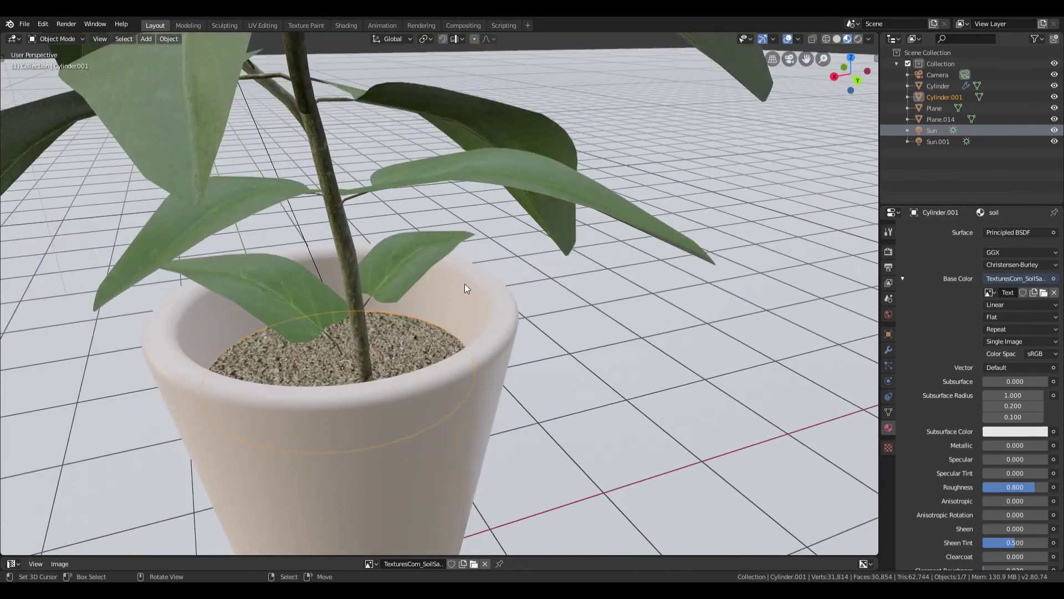
{"action": "scroll", "coordinate": [465, 284], "scroll_direction": "down", "scroll_amount": 3}
{"action": "middle_click_drag", "start_coordinate": [483, 259], "coordinate": [401, 266]}
{"action": "left_click", "coordinate": [381, 393]}
{"action": "scroll", "coordinate": [522, 375], "scroll_direction": "up", "scroll_amount": 3}
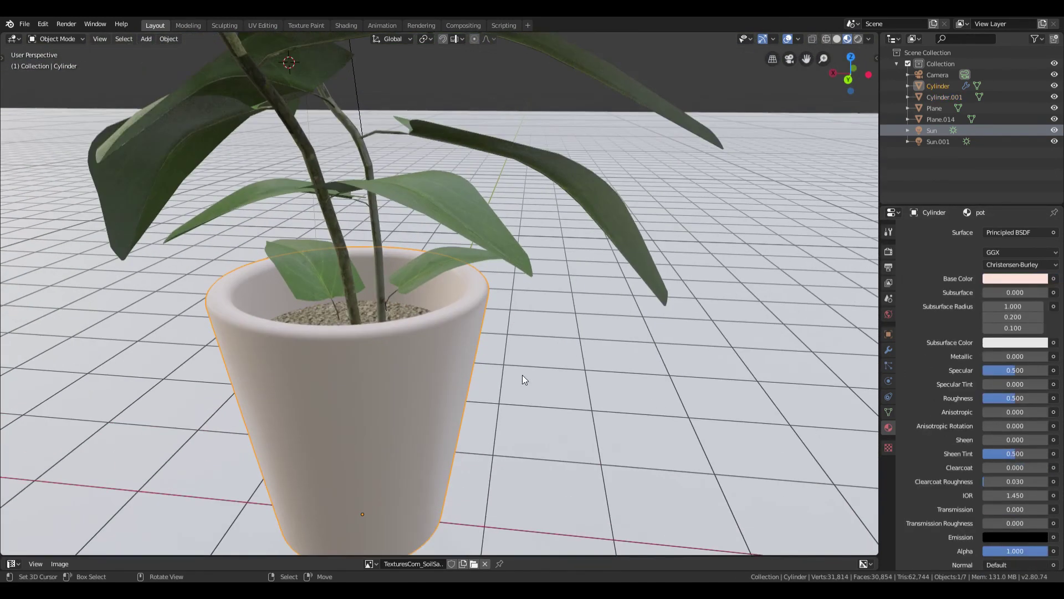
{"action": "middle_click_drag", "start_coordinate": [654, 377], "coordinate": [698, 366]}
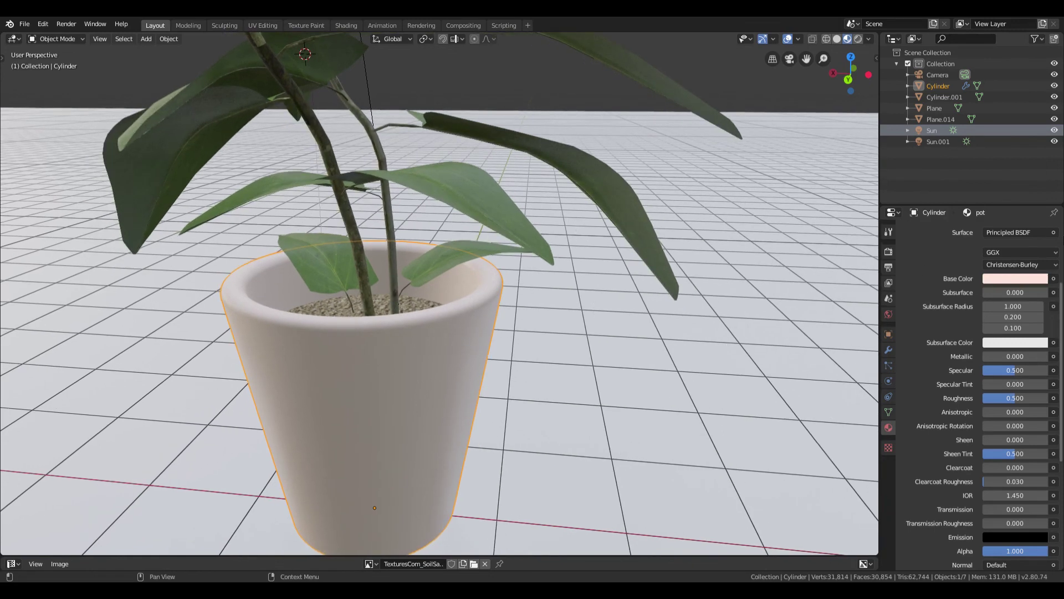
{"action": "left_click", "coordinate": [1024, 279]}
{"action": "left_click", "coordinate": [1039, 168]}
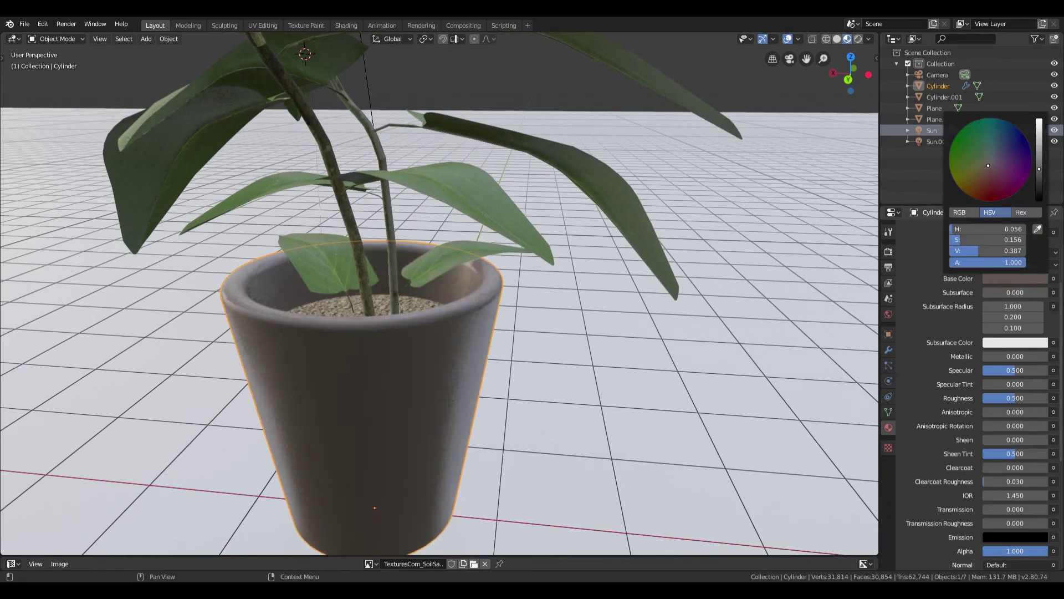